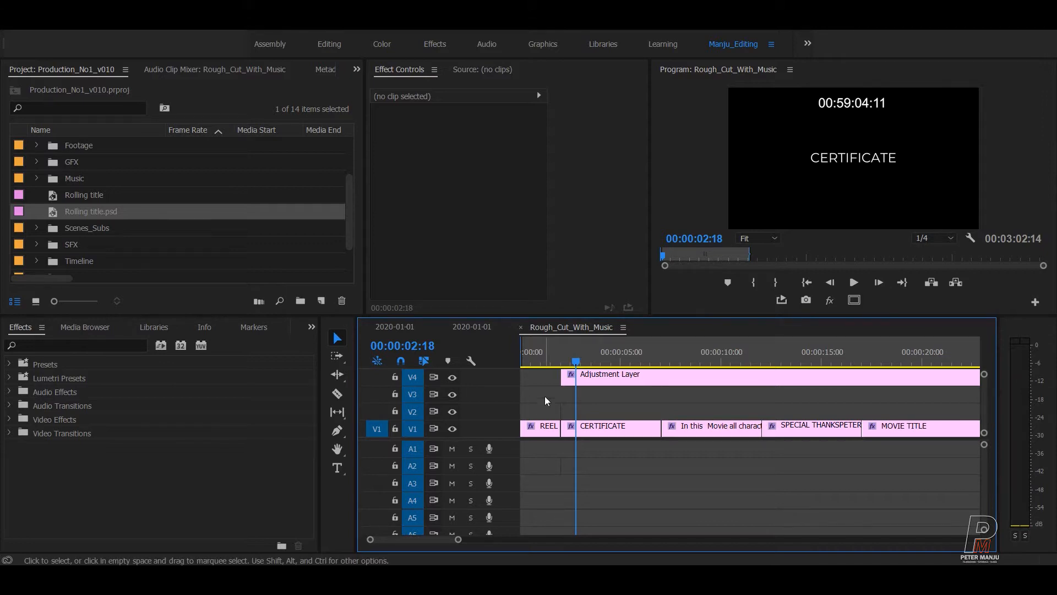
# Scrub the playhead through the rough cut's title cards up to the SPECIAL THANKS card.
pyautogui.click(574, 358)
pyautogui.moveTo(576, 361); pyautogui.dragTo(799, 355)
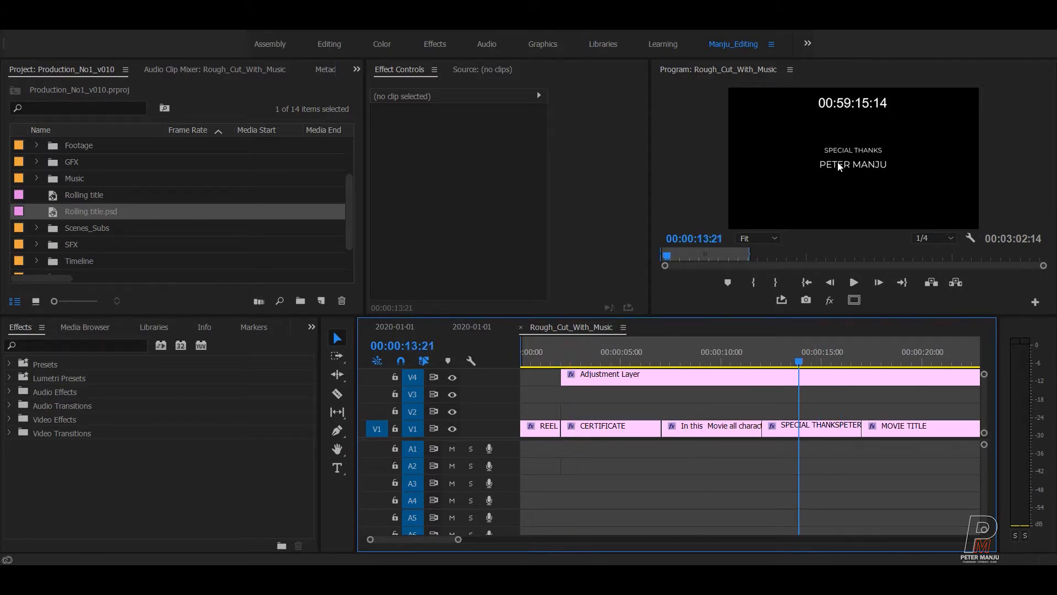
pyautogui.scroll(-3, 782, 462)
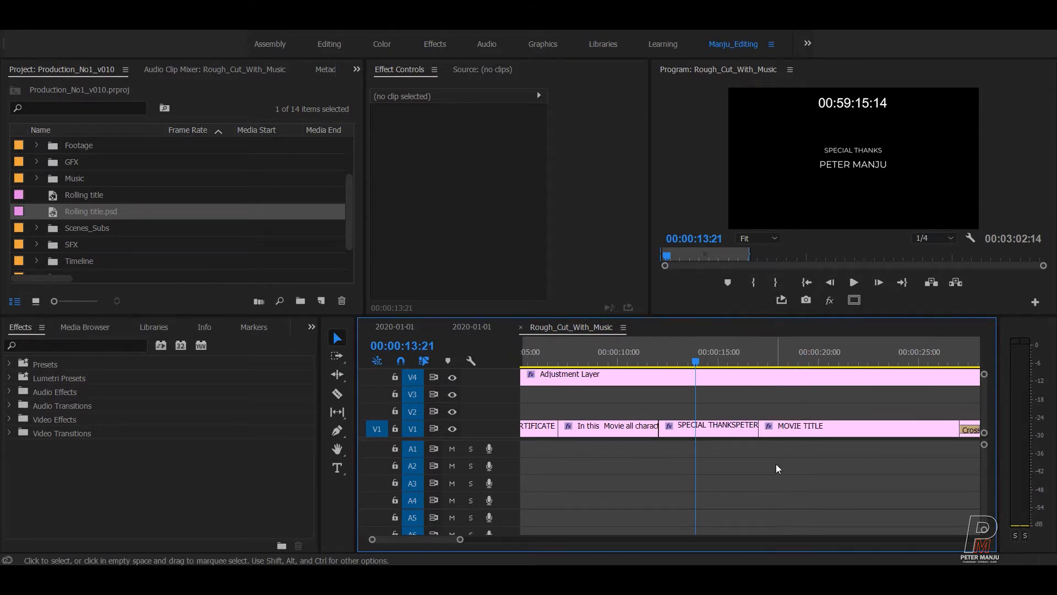
pyautogui.scroll(3, 769, 458)
# Drop Censore certificate.jpg onto V2 above the CERTIFICATE title and scale it down to 59.
pyautogui.click(87, 177)
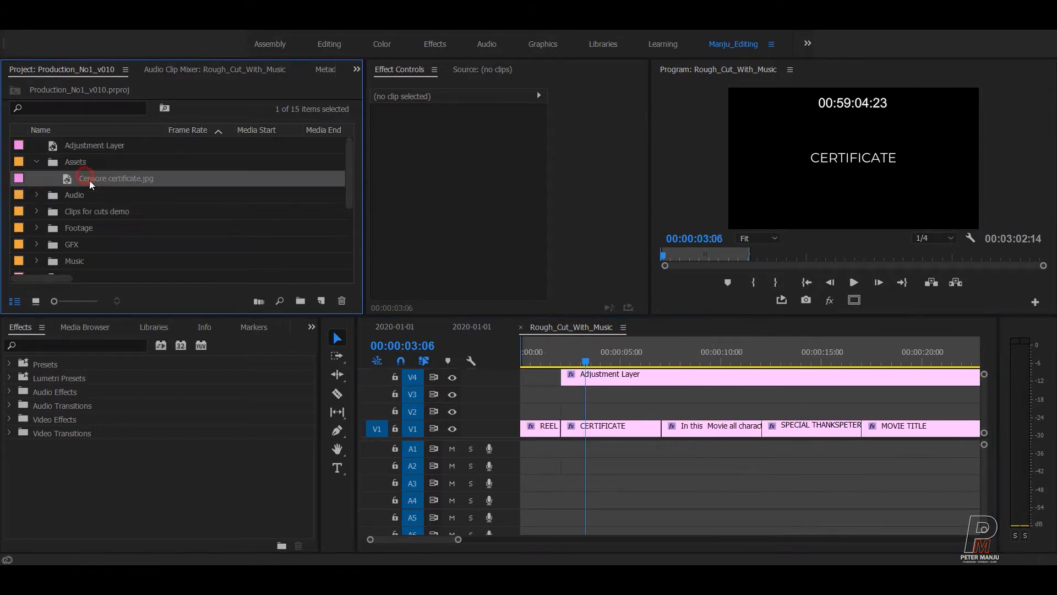
pyautogui.moveTo(161, 201); pyautogui.dragTo(587, 368)
pyautogui.click(581, 362)
pyautogui.press('Up')
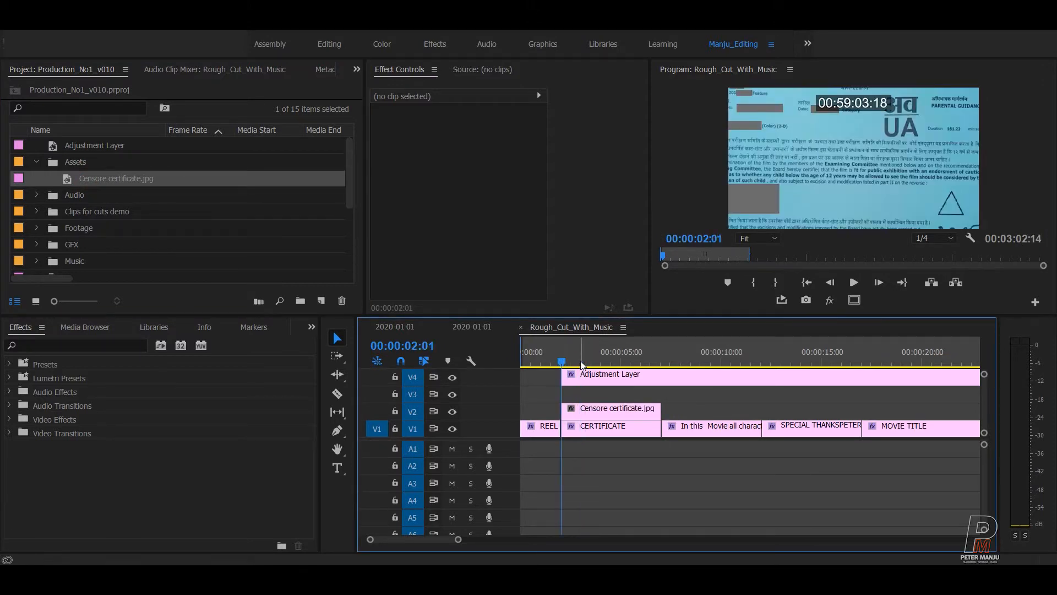
pyautogui.press('=')
pyautogui.press('=')
pyautogui.press('=')
pyautogui.press('-')
pyautogui.press('-')
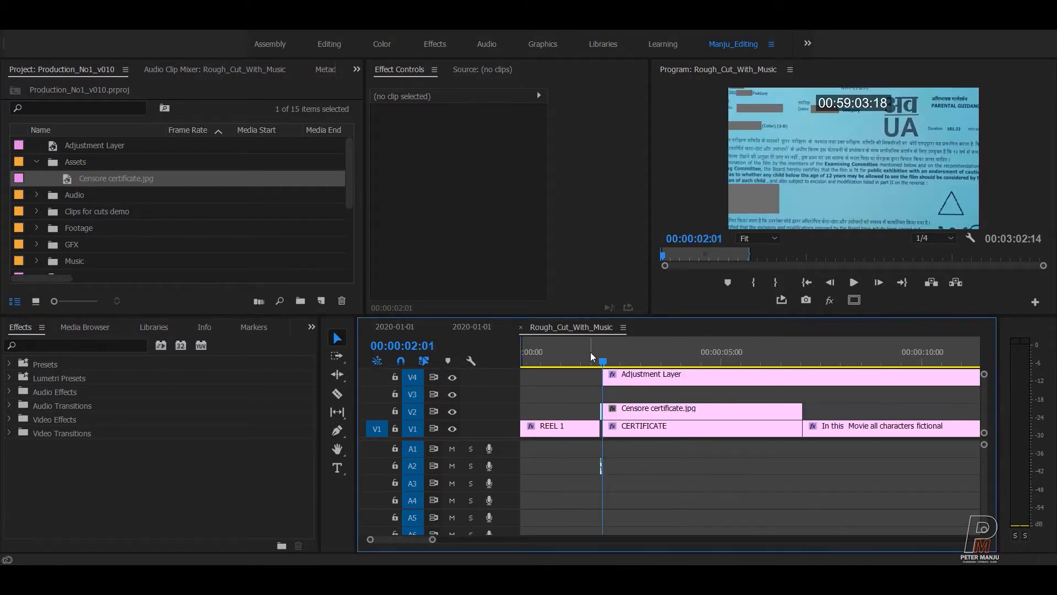
pyautogui.click(786, 413)
pyautogui.moveTo(460, 156); pyautogui.dragTo(437, 156)
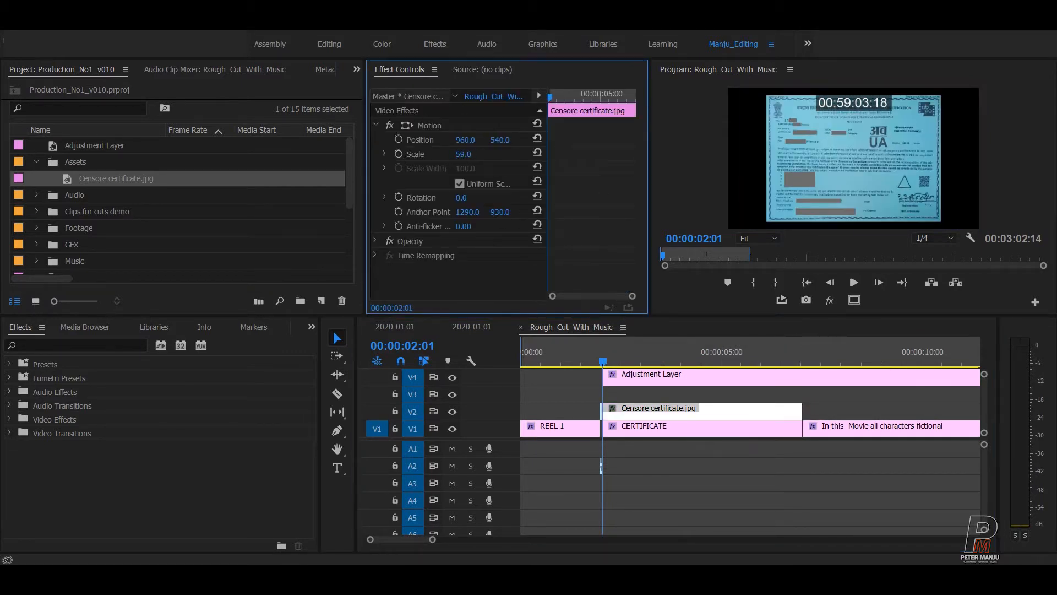
# Turn off Uniform Scale, set the certificate to width 100 and height 58, and save.
pyautogui.moveTo(438, 155); pyautogui.dragTo(439, 156)
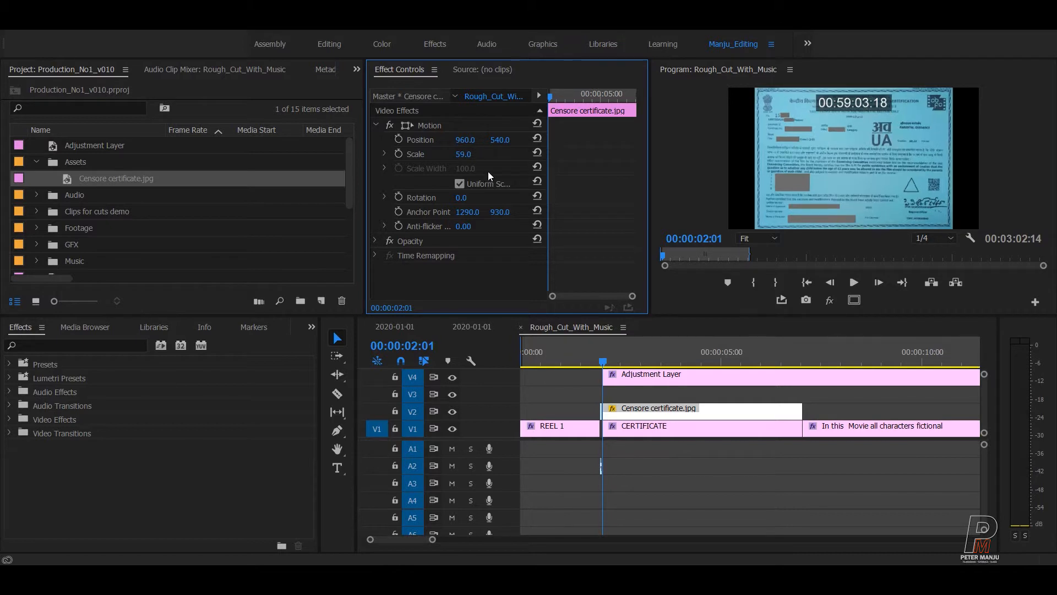
pyautogui.click(385, 154)
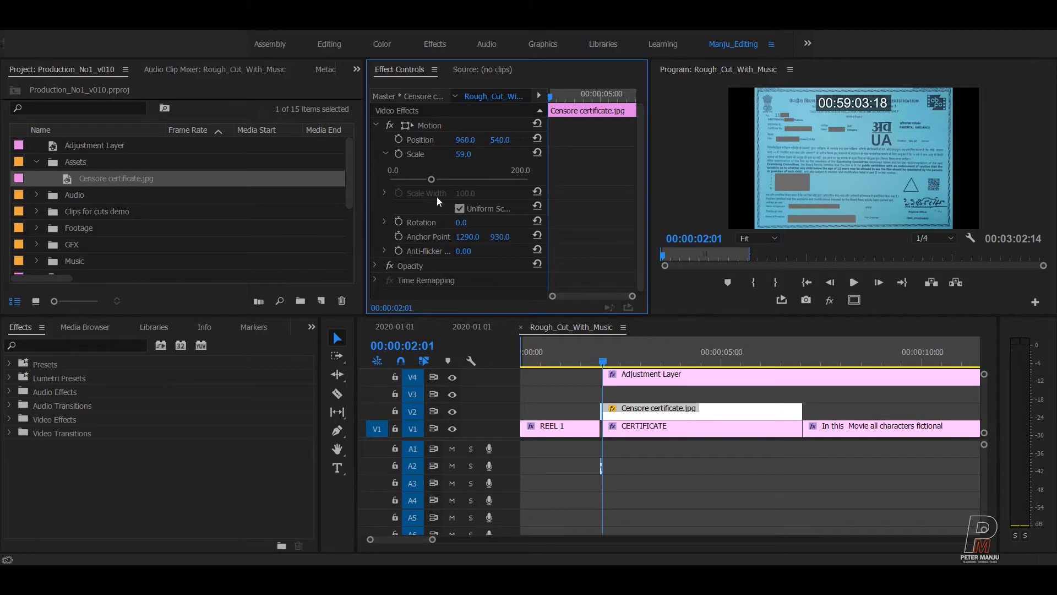
pyautogui.click(458, 208)
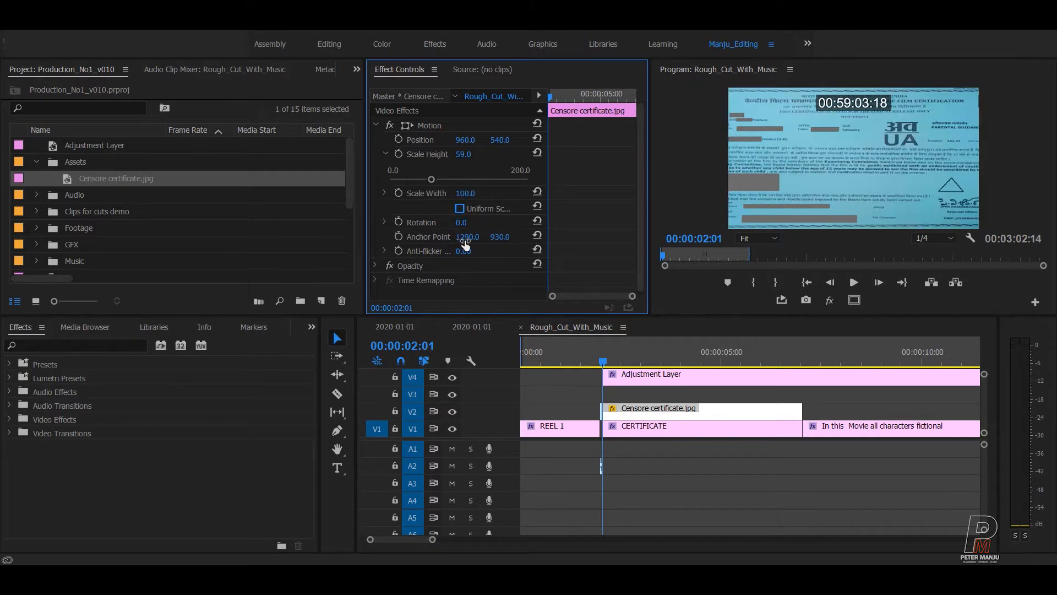
pyautogui.moveTo(471, 158)
pyautogui.mouseDown()
pyautogui.moveTo(458, 158)
pyautogui.moveTo(470, 159)
pyautogui.mouseUp()
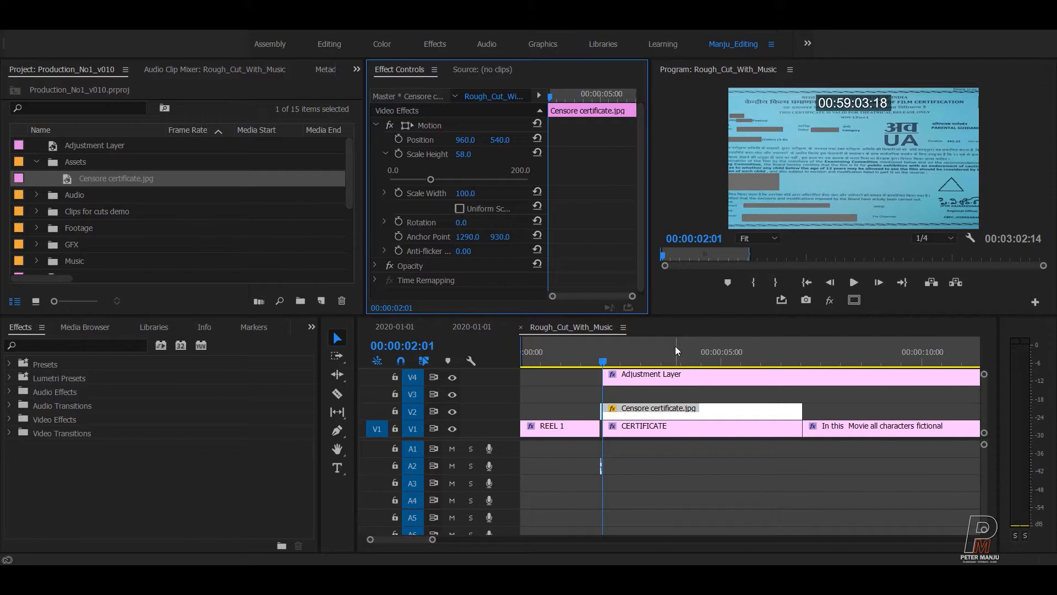
pyautogui.click(672, 467)
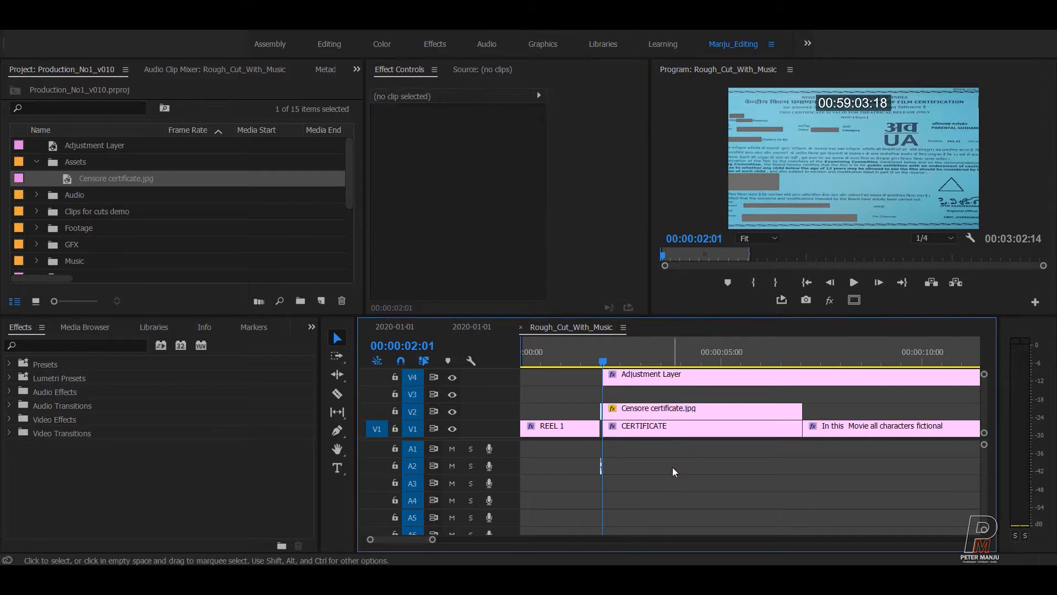
pyautogui.hotkey('ctrl', 's')
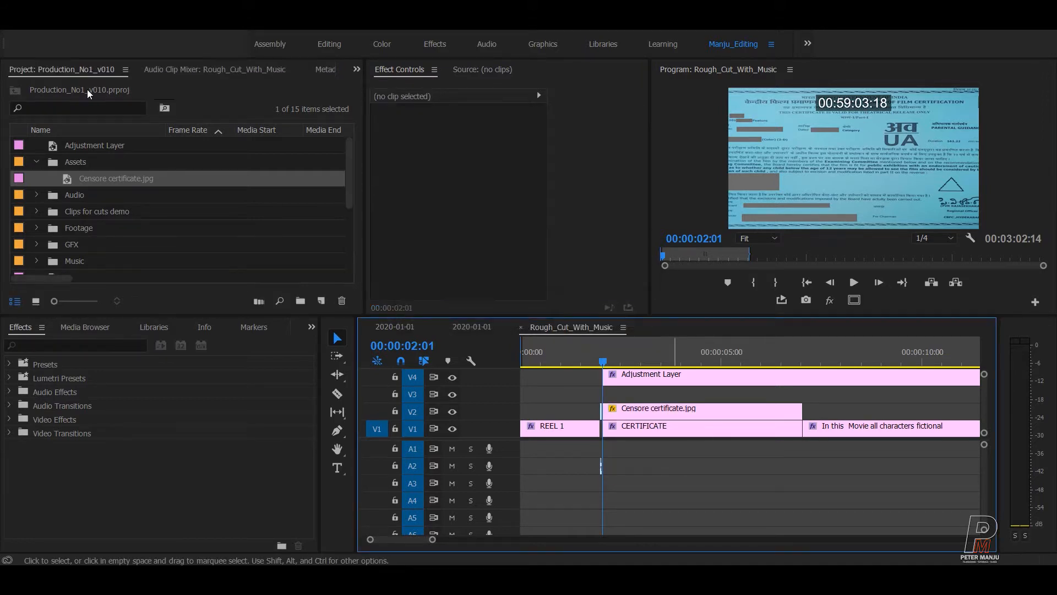
# Set the Rough_Cut_With_Music frame size to 1920 × 858, accepting the discarded previews.
pyautogui.click(80, 31)
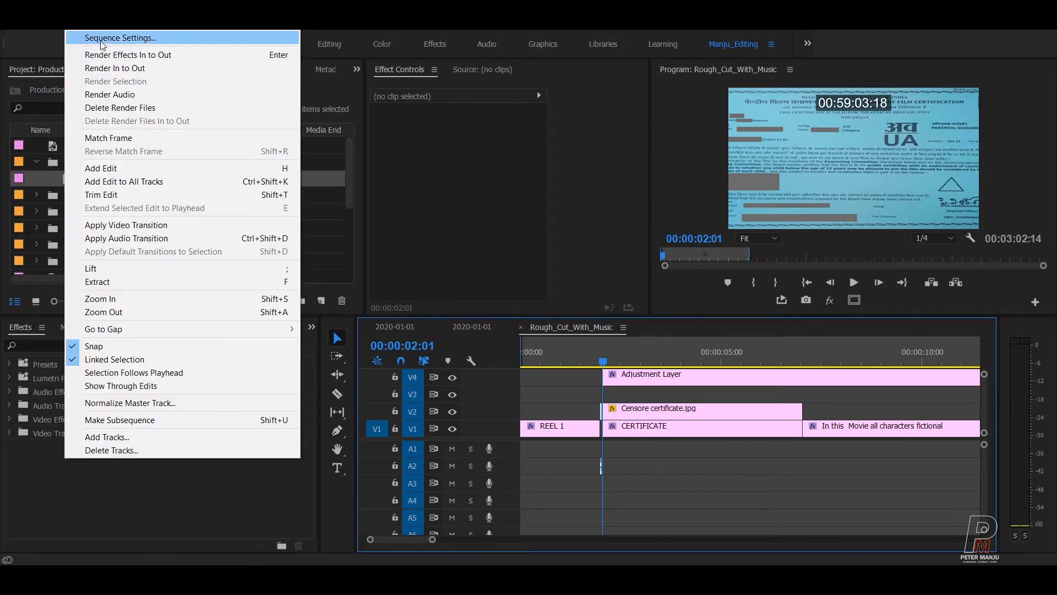
pyautogui.click(103, 38)
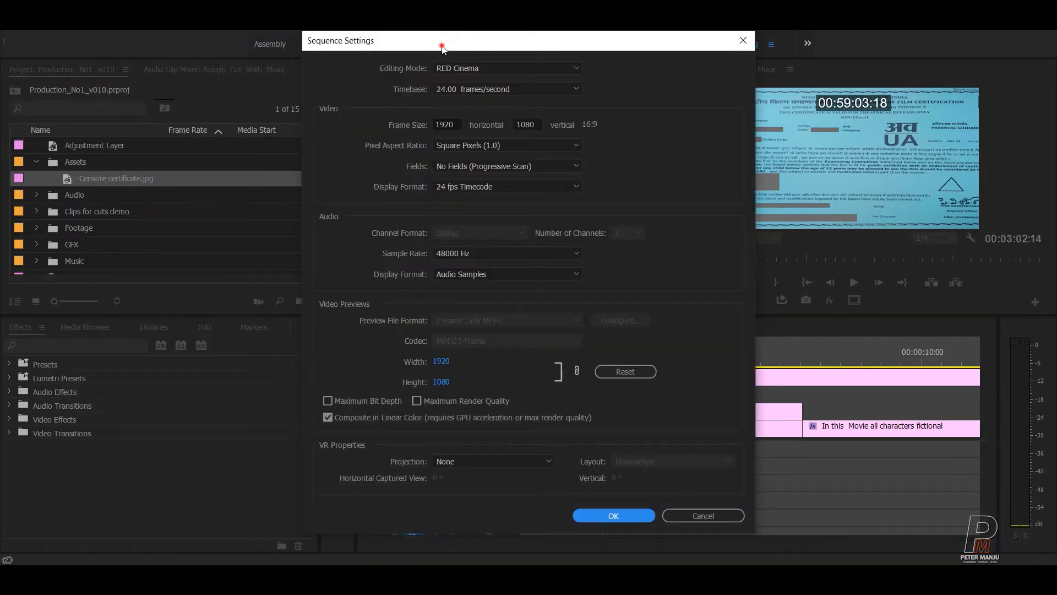
pyautogui.moveTo(441, 43); pyautogui.dragTo(381, 17)
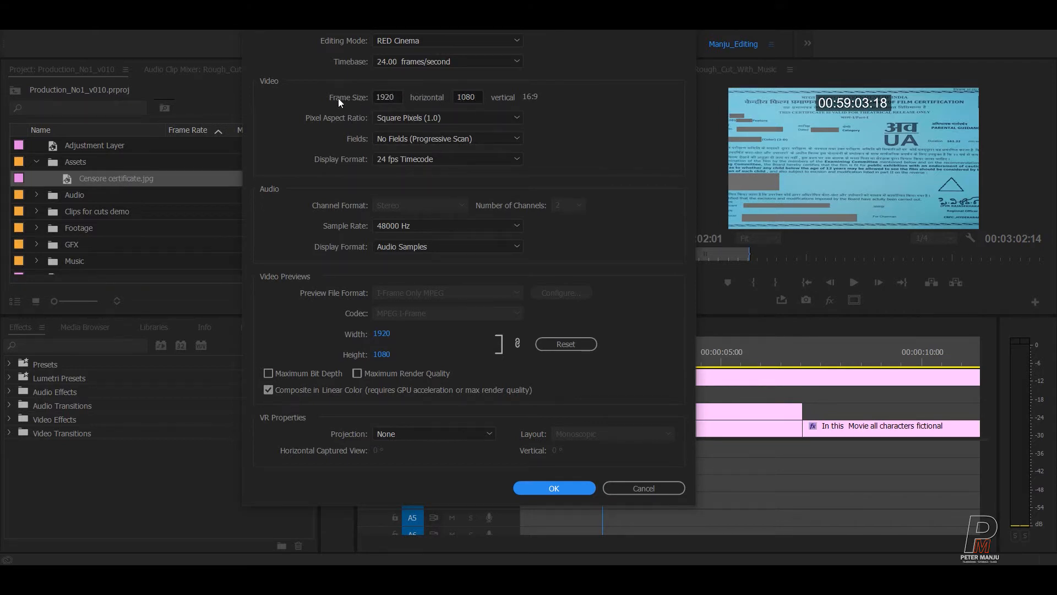
pyautogui.click(480, 98)
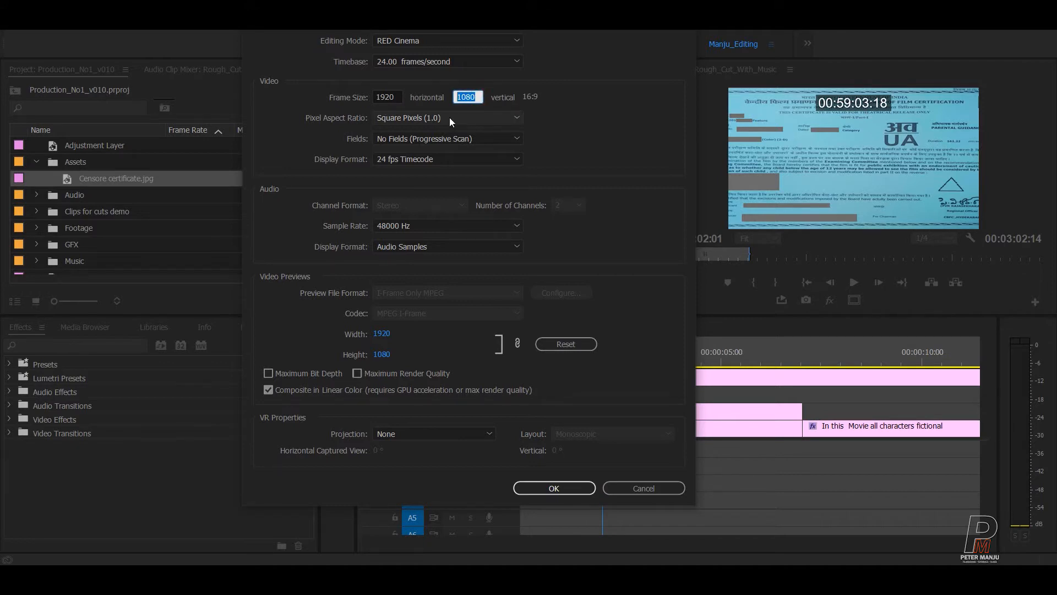
pyautogui.write('858')
pyautogui.press('Return')
pyautogui.click(545, 280)
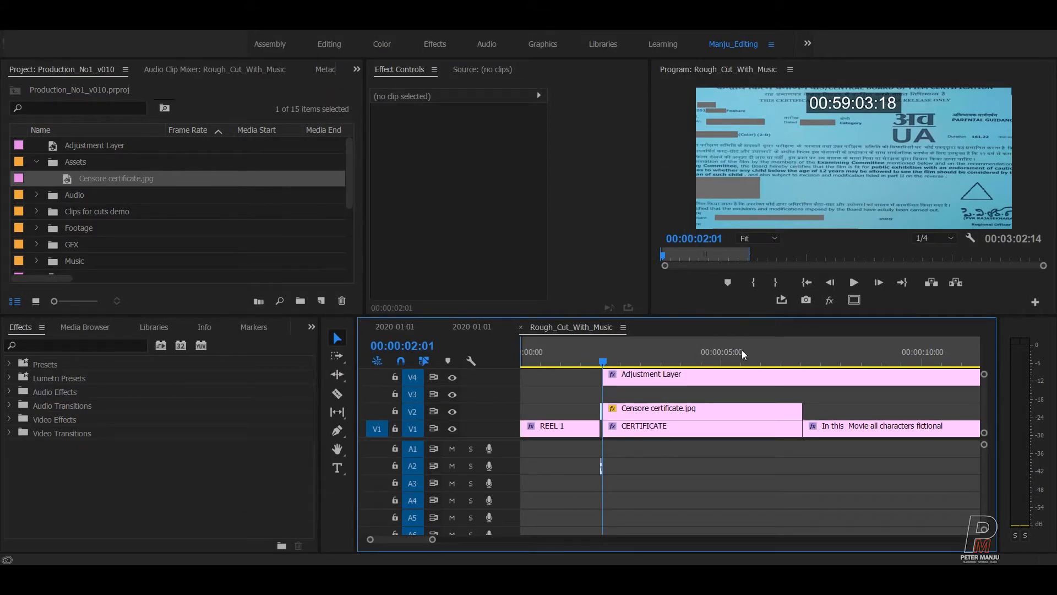
# Nudge the certificate's position and set its height scale to 46.
pyautogui.click(671, 411)
pyautogui.moveTo(500, 140); pyautogui.dragTo(455, 156)
pyautogui.click(465, 155)
pyautogui.press('Down')
pyautogui.press('Down')
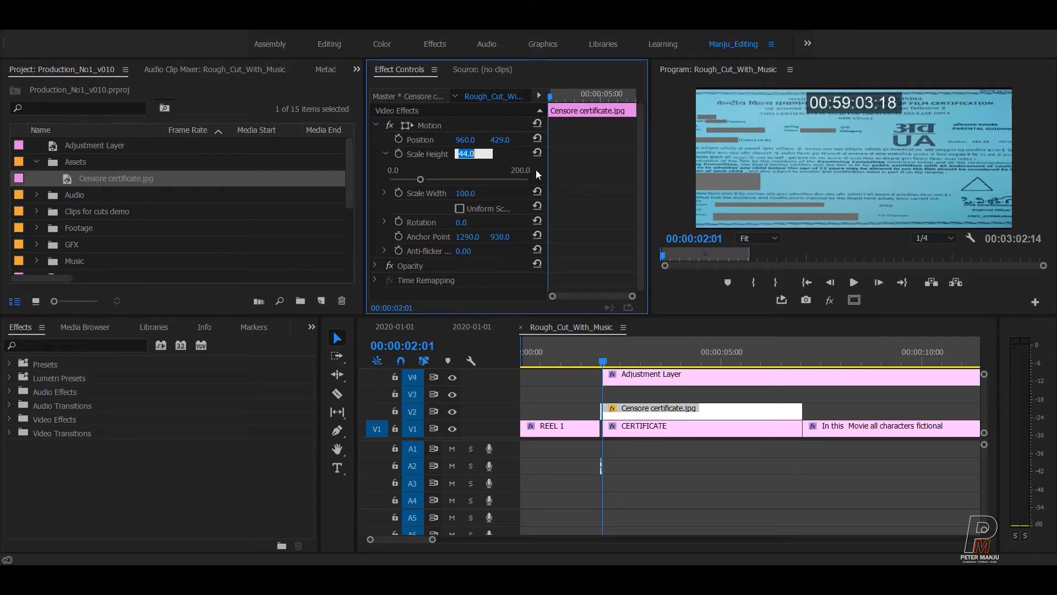
pyautogui.press('Up')
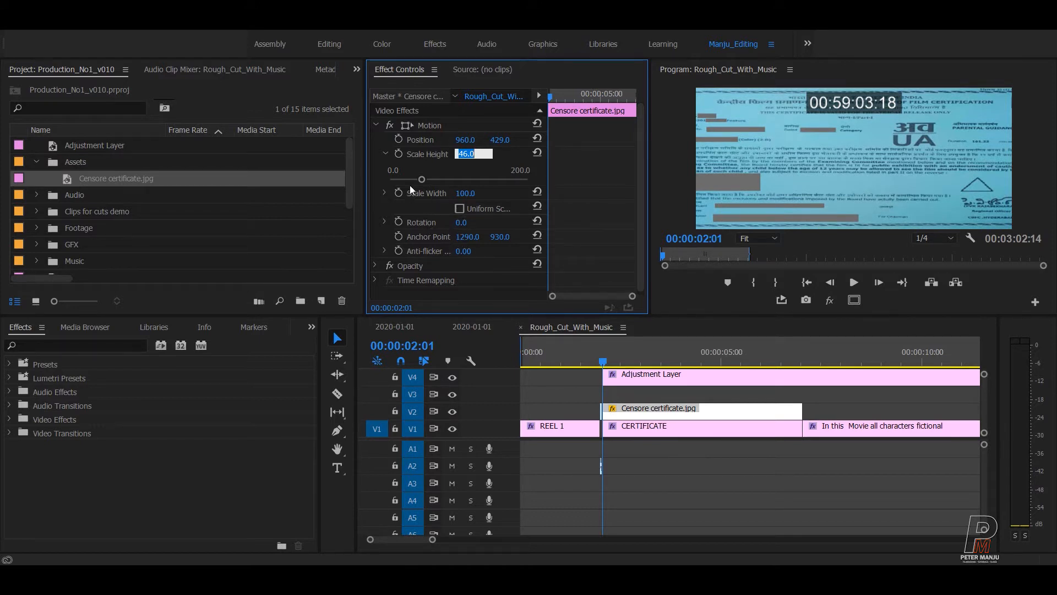
# Narrow the certificate's width scale to 75.
pyautogui.click(464, 193)
pyautogui.press('Down')
pyautogui.press('Down')
pyautogui.press('Down')
pyautogui.press('Down')
pyautogui.press('Down')
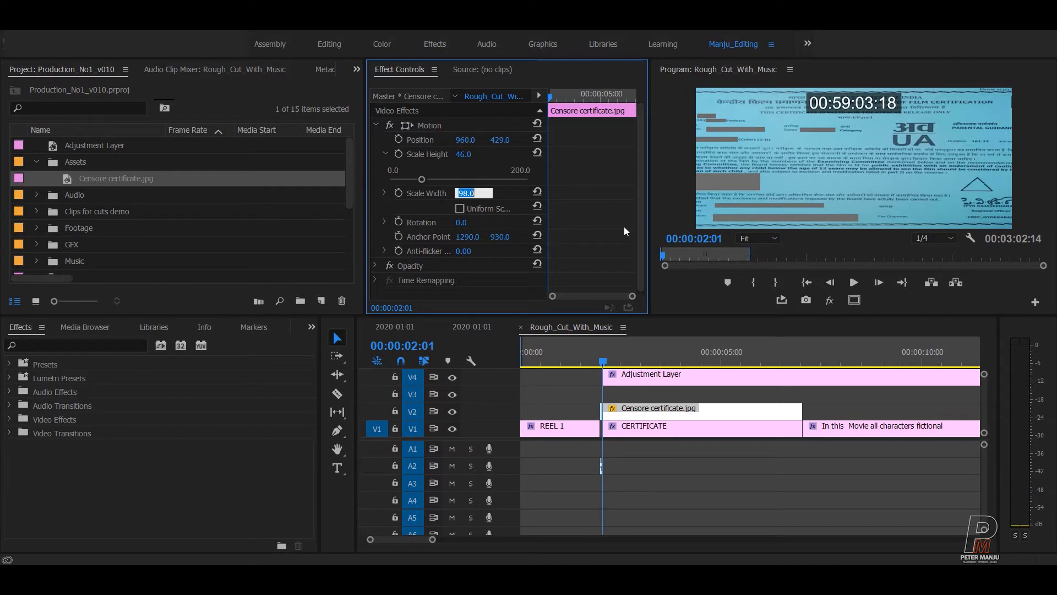
pyautogui.press('Down')
pyautogui.press('Down')
pyautogui.press('Down')
pyautogui.press('Down')
pyautogui.press('Down')
pyautogui.press('Down')
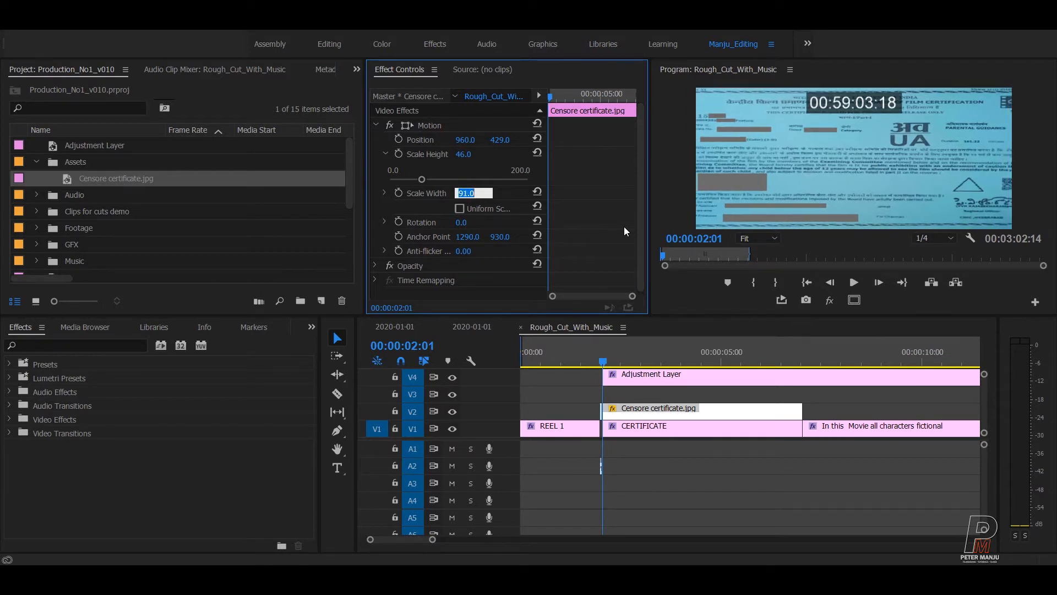
pyautogui.press('Down')
pyautogui.press('Down')
pyautogui.press('Down')
pyautogui.press('Down')
pyautogui.press('Down')
pyautogui.press('Down')
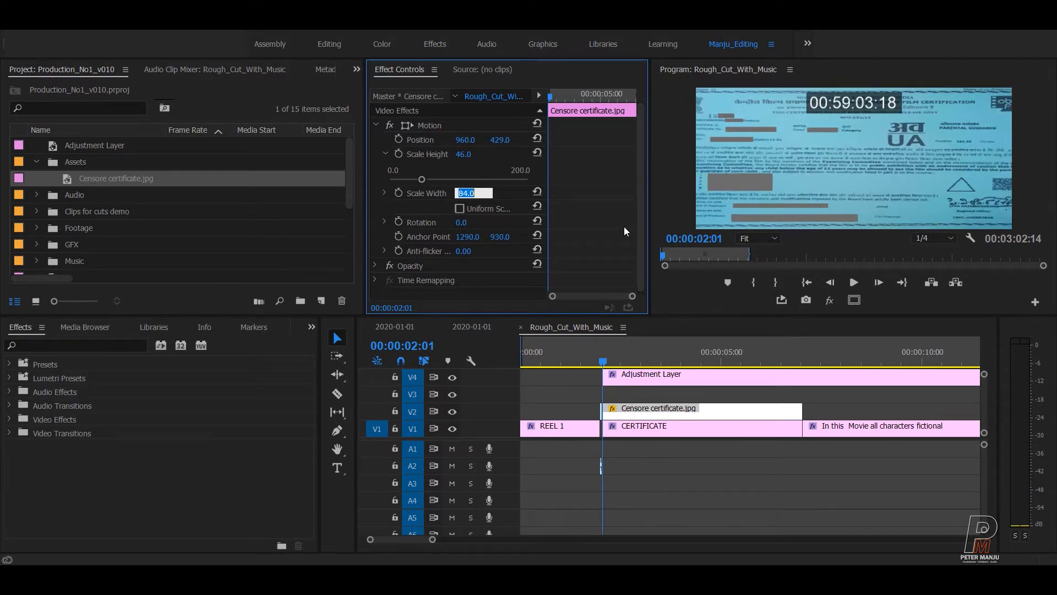
pyautogui.press('Down')
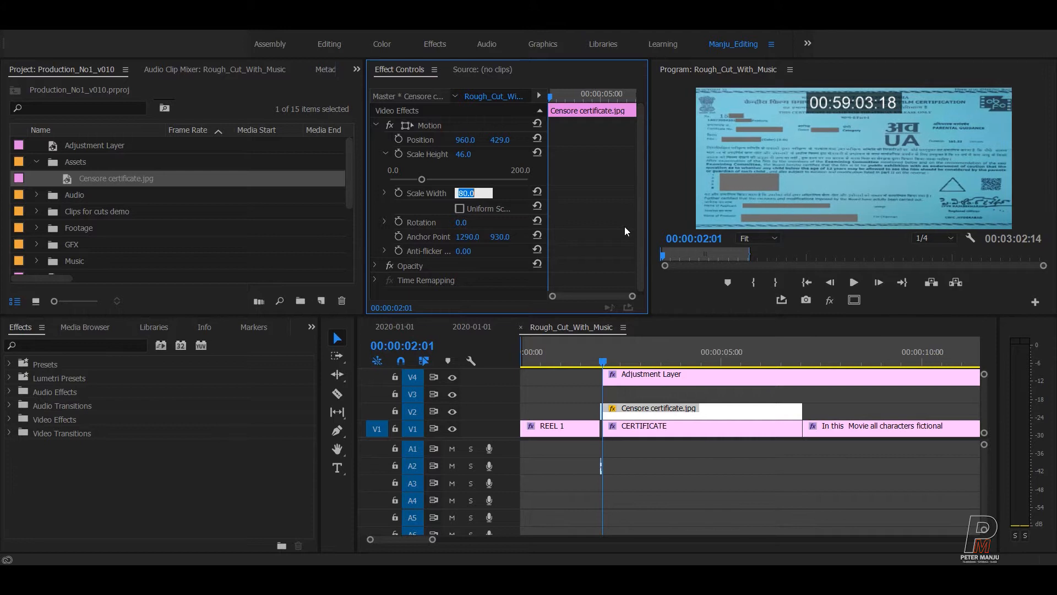
pyautogui.press('Down')
pyautogui.press('Down')
pyautogui.press('Down')
pyautogui.press('Down')
pyautogui.press('Down')
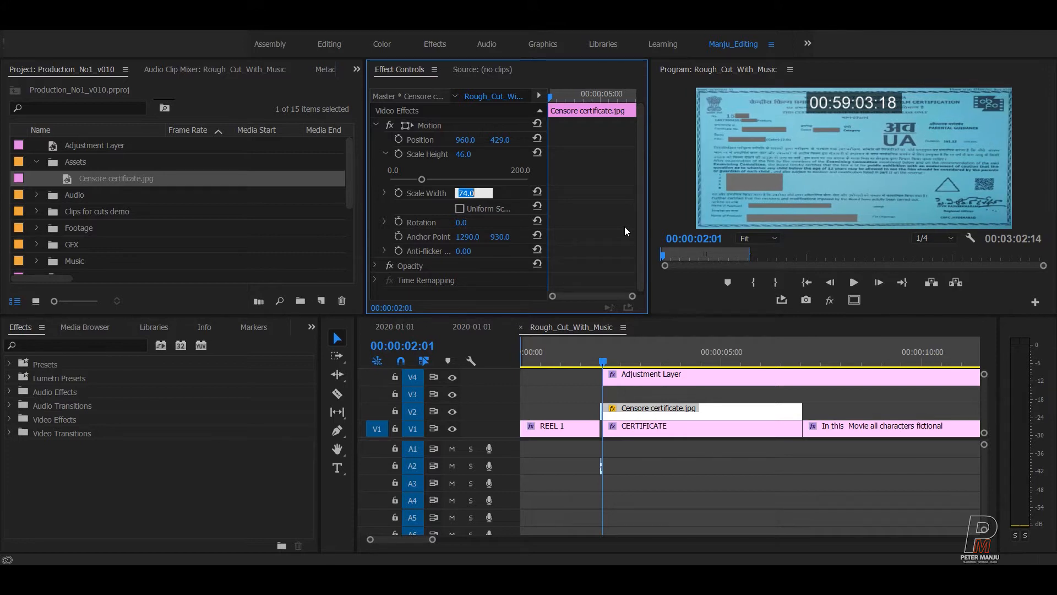
pyautogui.press('Down')
pyautogui.press('Up')
pyautogui.press('Up')
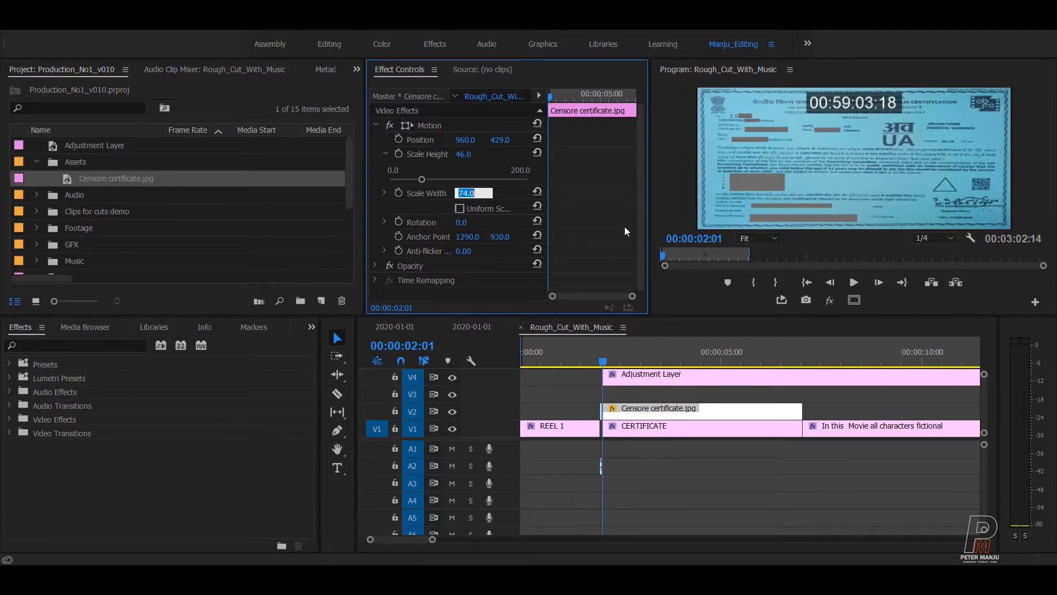
pyautogui.press('Up')
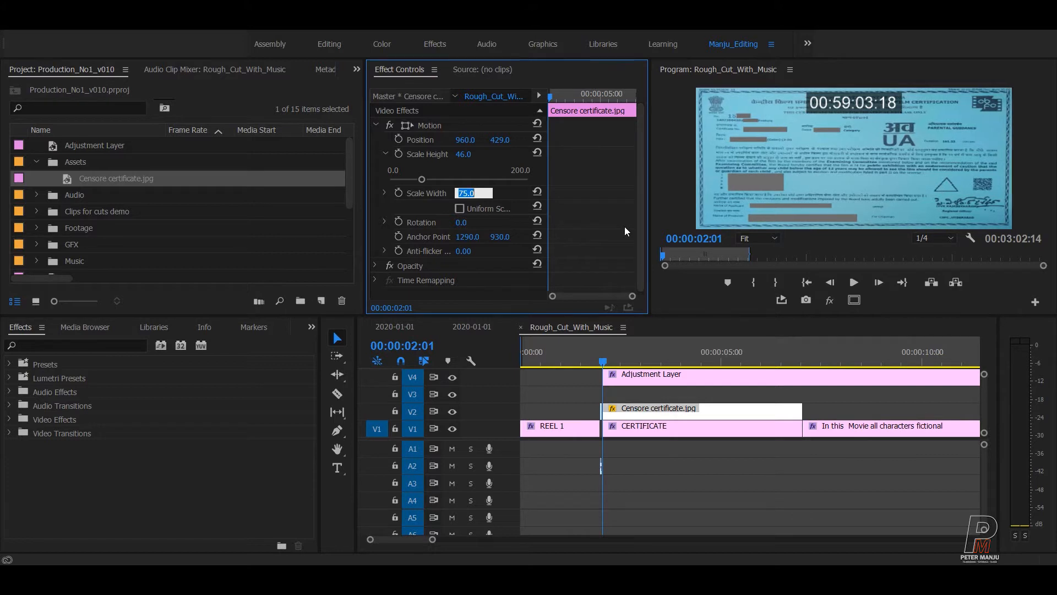
# Save the project and scrub past the certificate to check its fit.
pyautogui.click(681, 466)
pyautogui.hotkey('ctrl', 's')
pyautogui.click(697, 525)
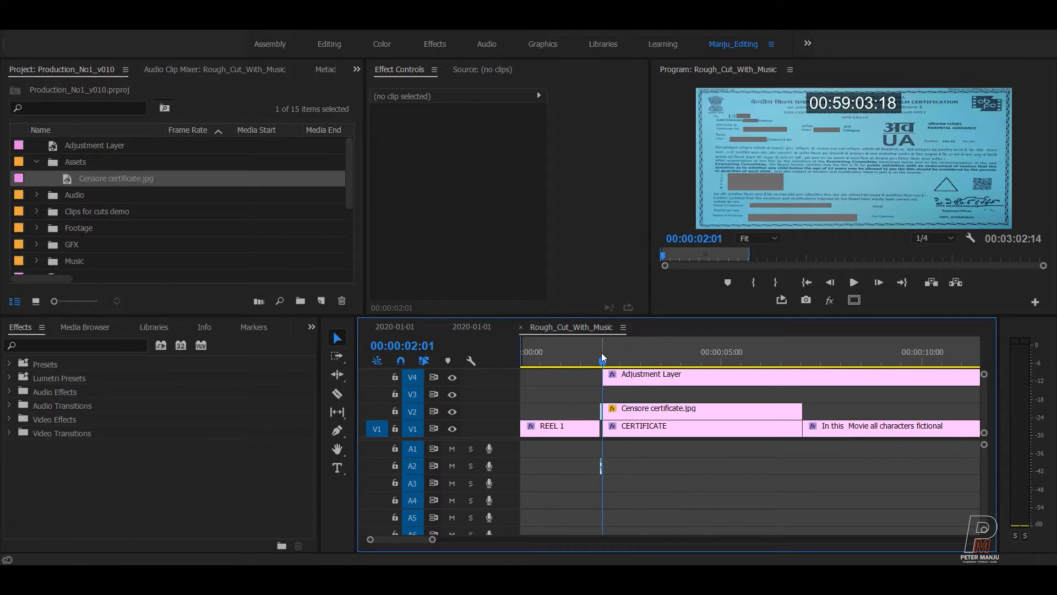
pyautogui.moveTo(602, 354); pyautogui.dragTo(761, 355)
pyautogui.hotkey('ctrl', 's')
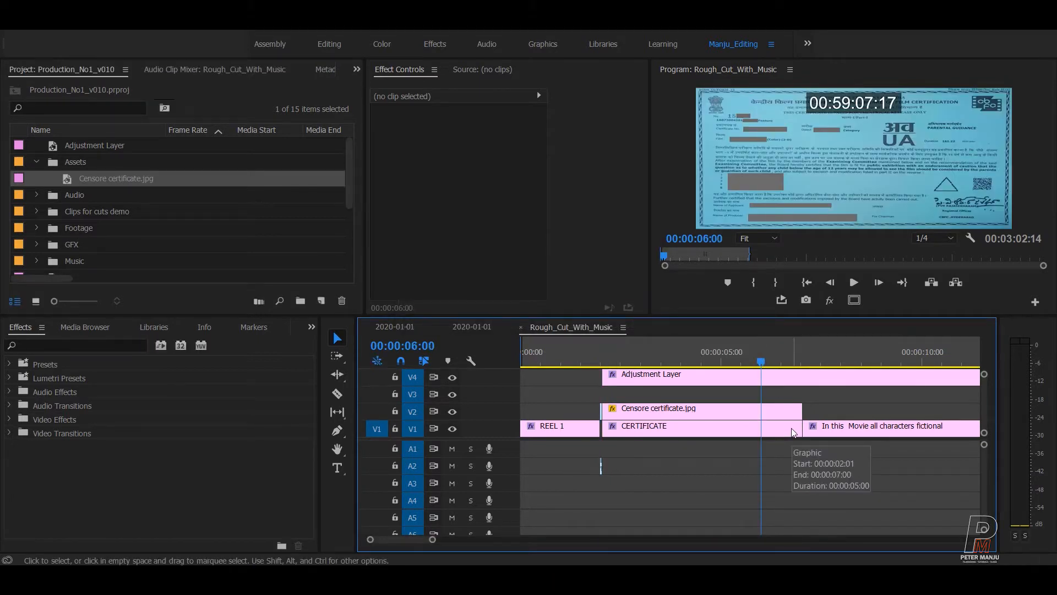
pyautogui.press('Up')
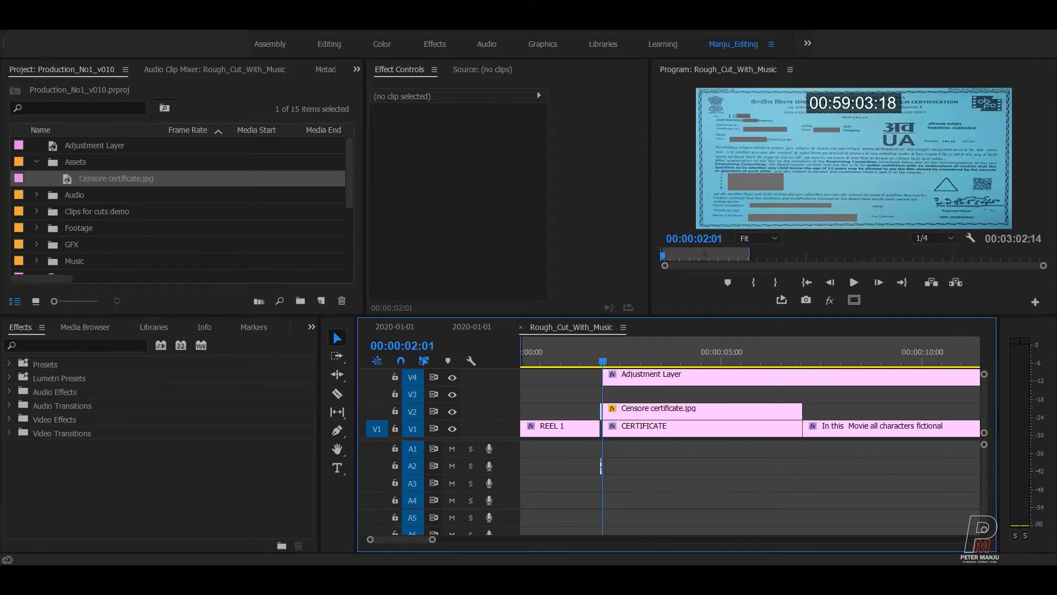
# Switch the Adjustment Layer's Timecode Source from Media to Clip.
pyautogui.click(681, 374)
pyautogui.scroll(-5, 571, 193)
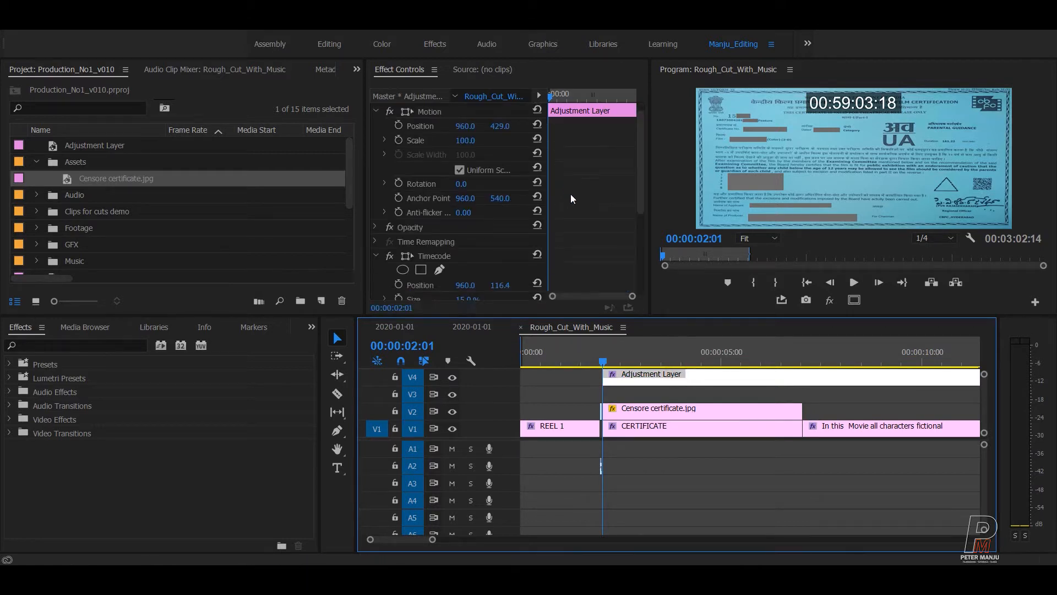
pyautogui.click(487, 233)
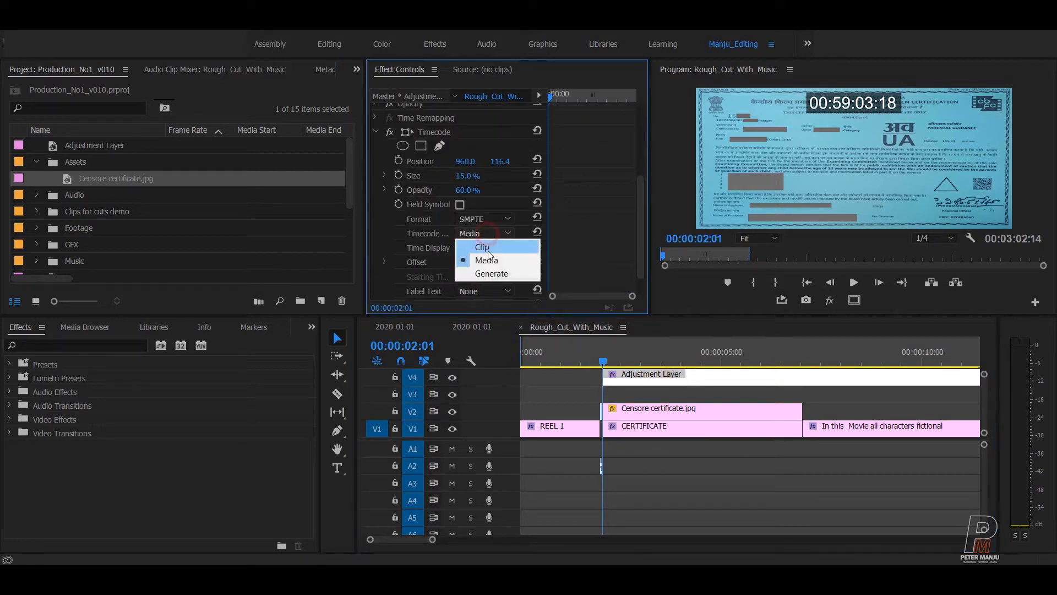
pyautogui.click(488, 250)
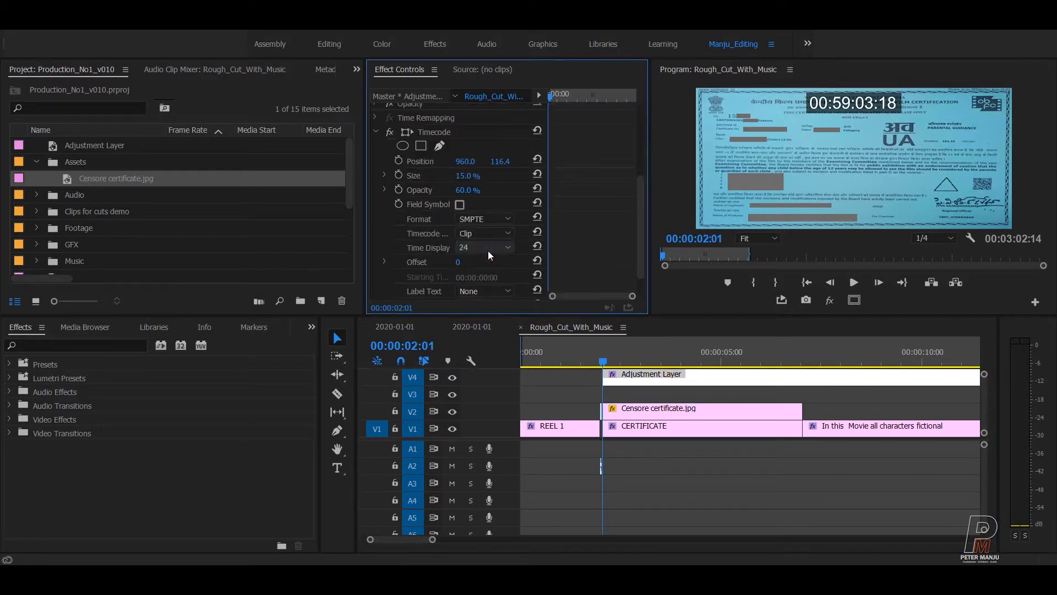
# Collapse the Assets folder in the Project panel.
pyautogui.click(719, 394)
pyautogui.click(698, 379)
pyautogui.press('`')
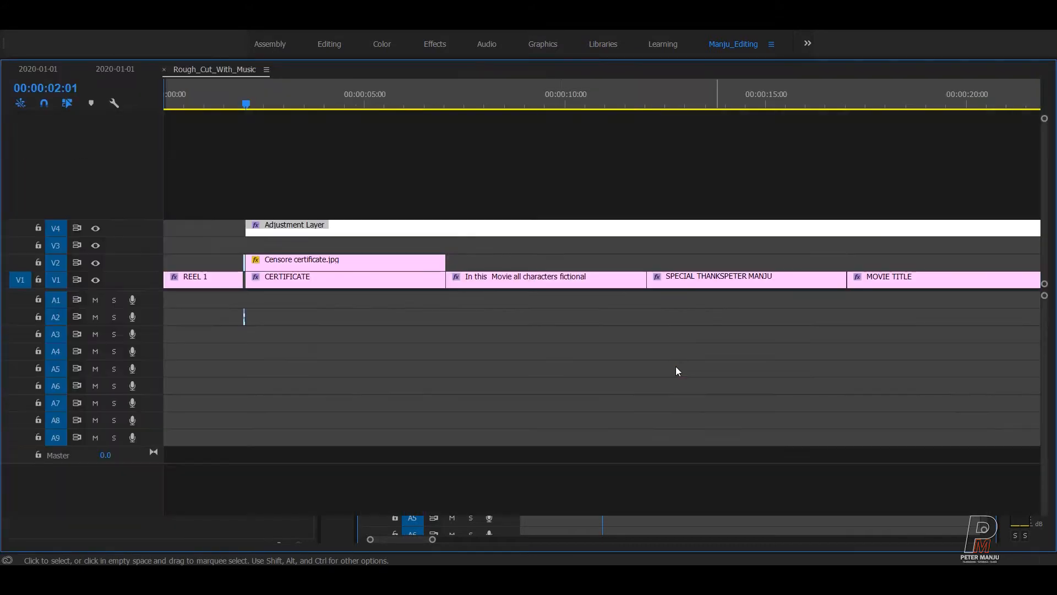
pyautogui.press('`')
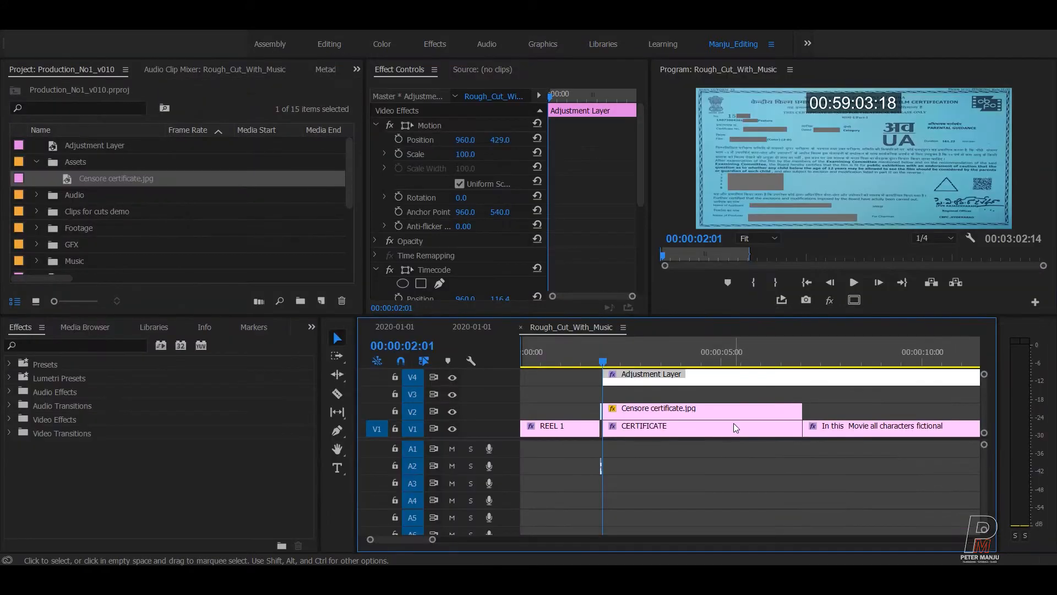
pyautogui.click(712, 472)
pyautogui.click(37, 161)
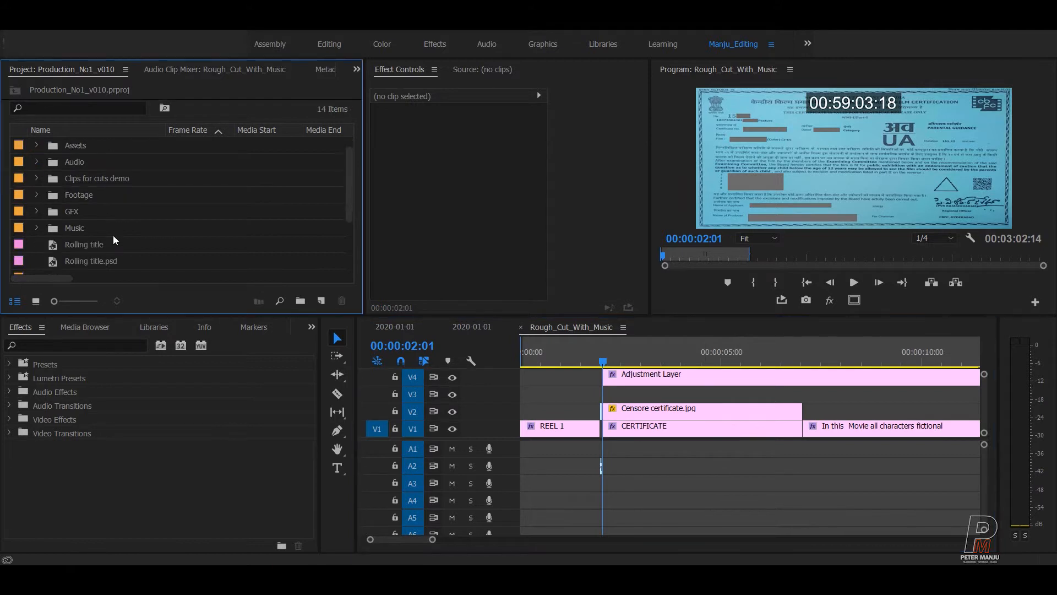
pyautogui.scroll(-3, 118, 240)
pyautogui.scroll(-1, 138, 241)
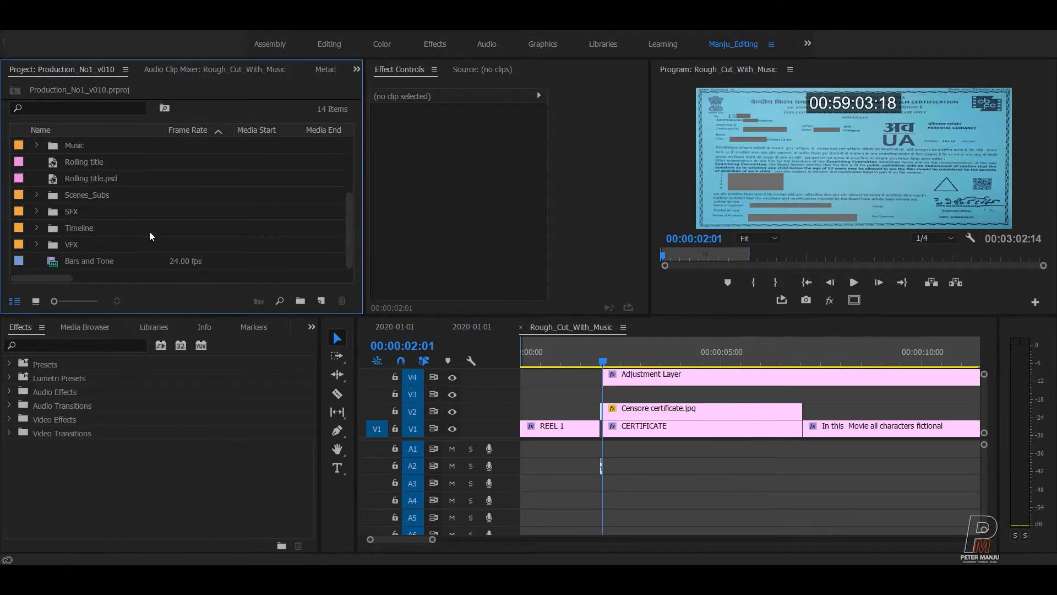
# Create a new text Graphic clip on V5 with the Type tool.
pyautogui.click(337, 469)
pyautogui.click(793, 207)
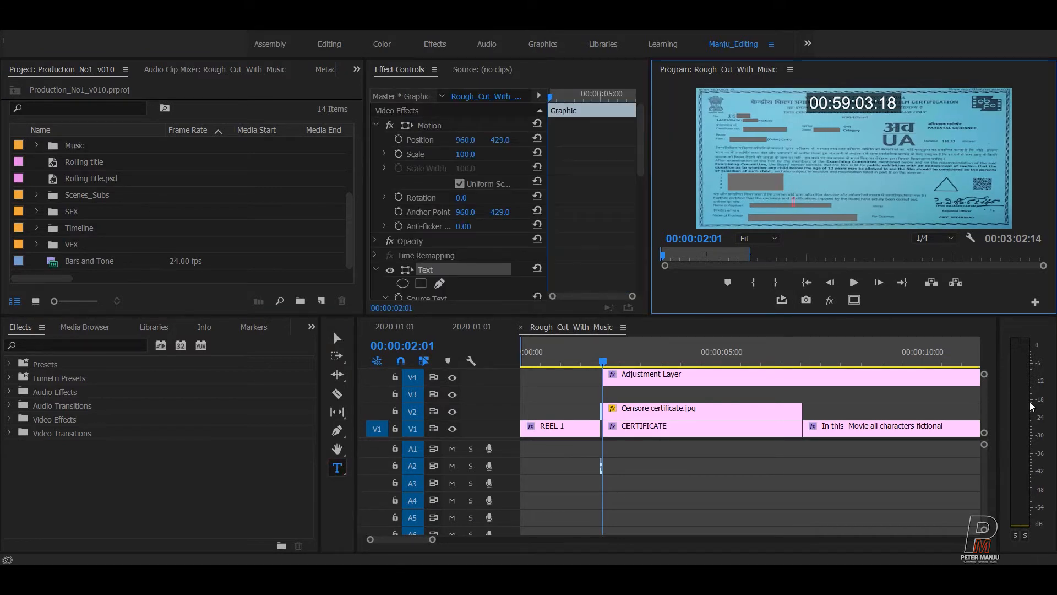
pyautogui.moveTo(986, 406); pyautogui.dragTo(984, 402)
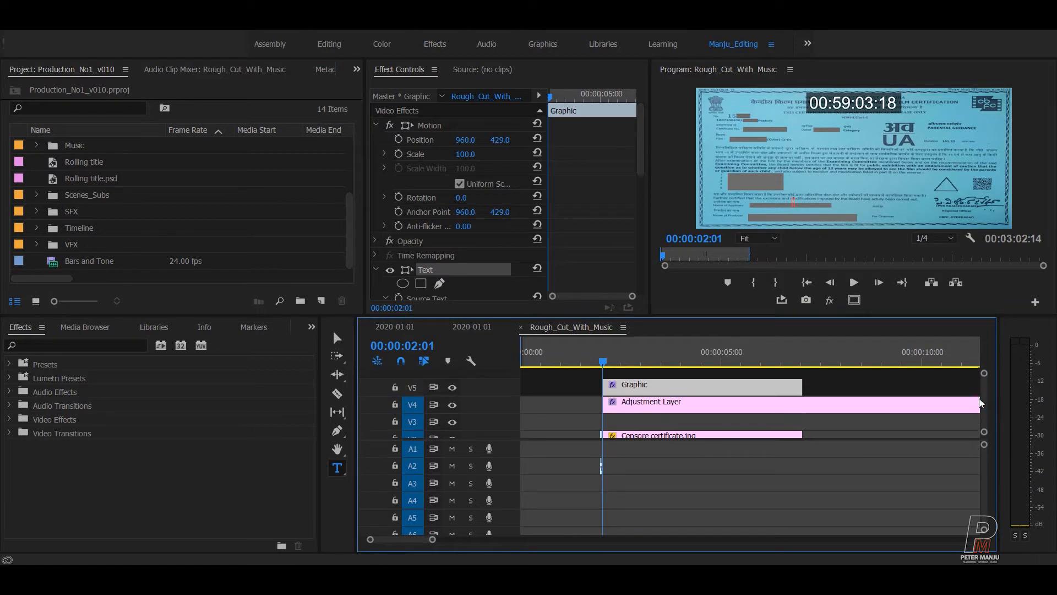
pyautogui.press('v')
pyautogui.click(838, 386)
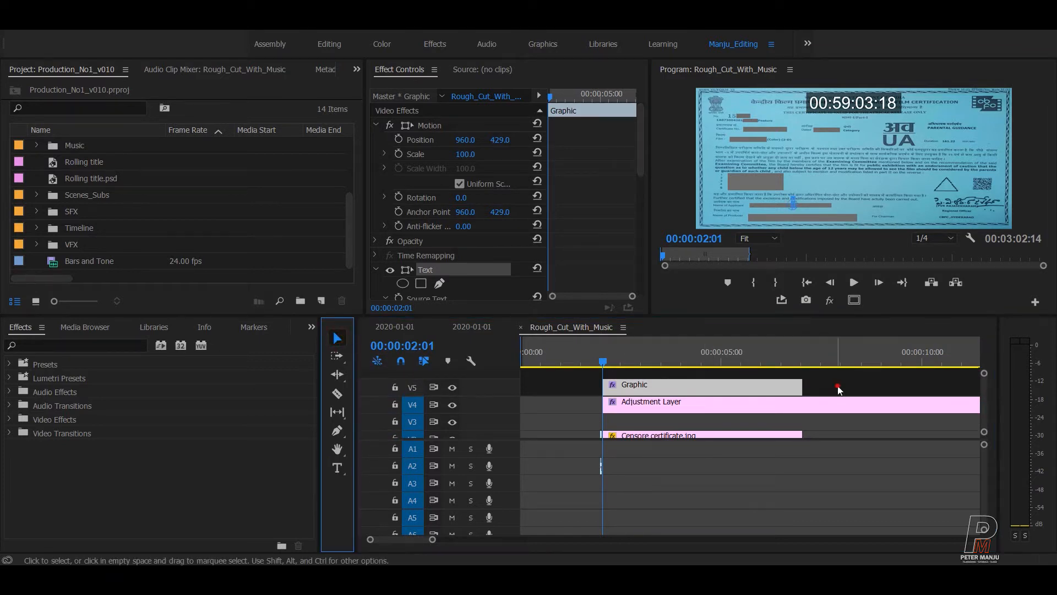
# Move the Timecode effect from the Adjustment Layer onto the V5 Graphic clip.
pyautogui.click(727, 406)
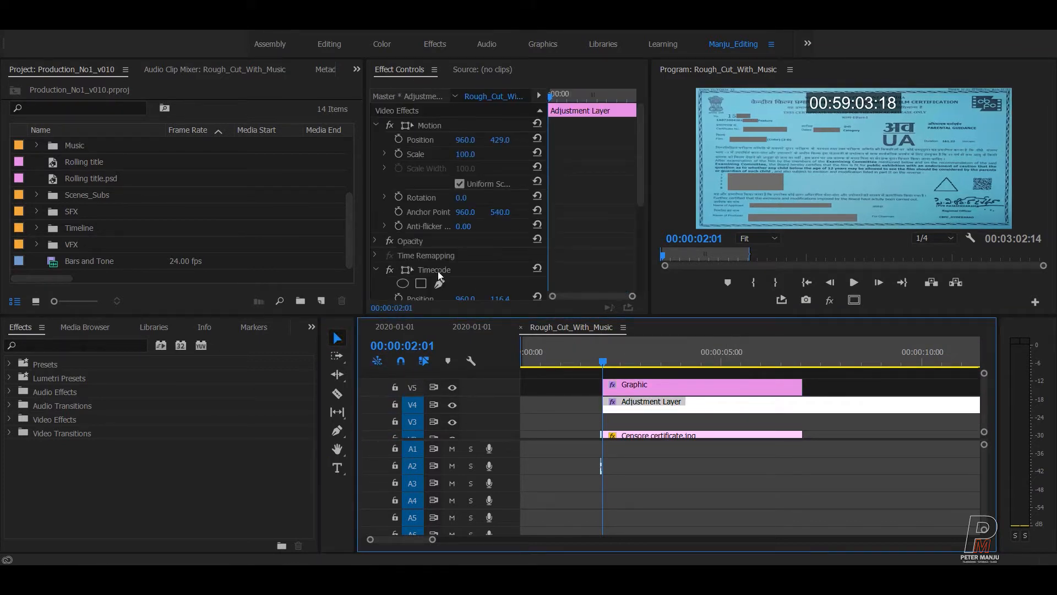
pyautogui.click(437, 269)
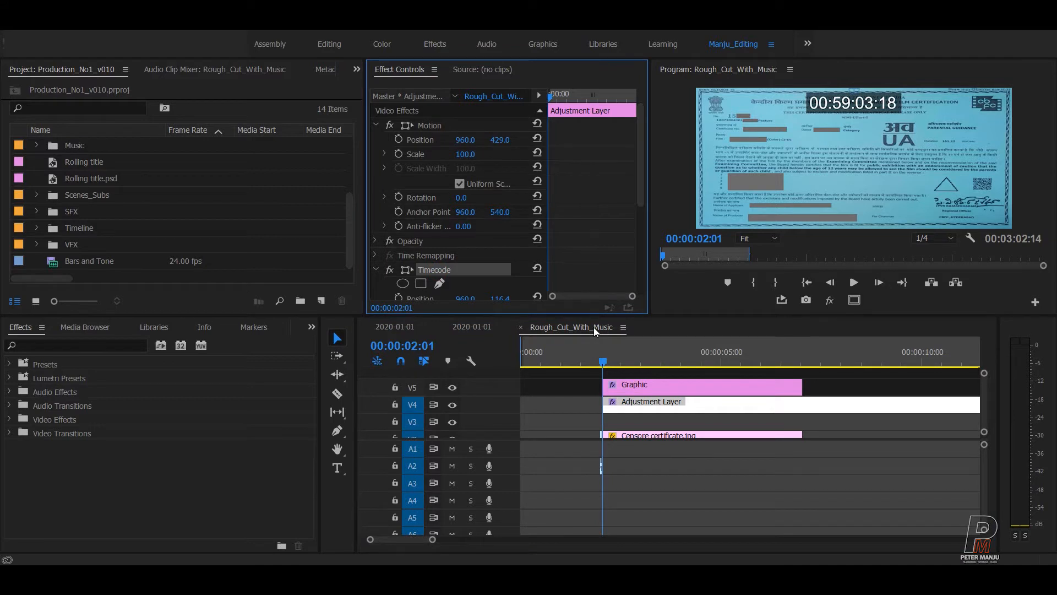
pyautogui.press('Delete')
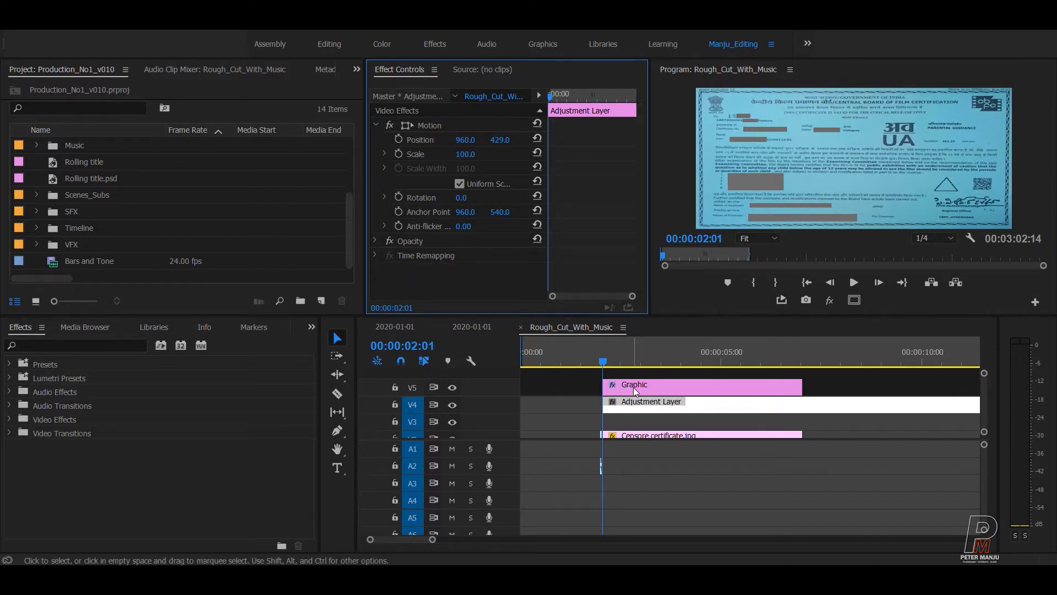
pyautogui.click(793, 388)
pyautogui.hotkey('ctrl', 'z')
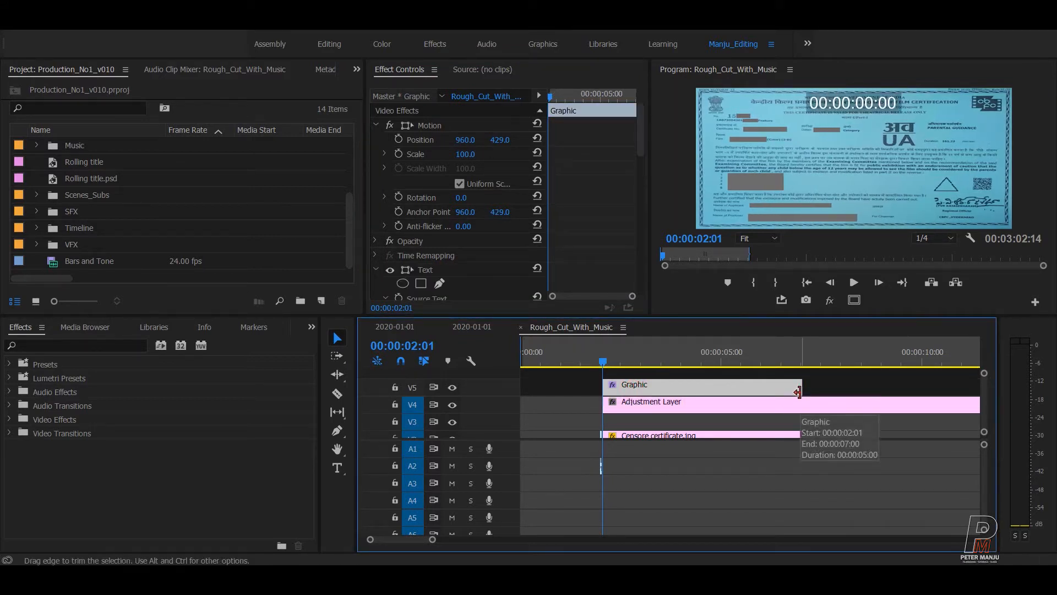
# Delete the Adjustment Layer from V4.
pyautogui.click(678, 407)
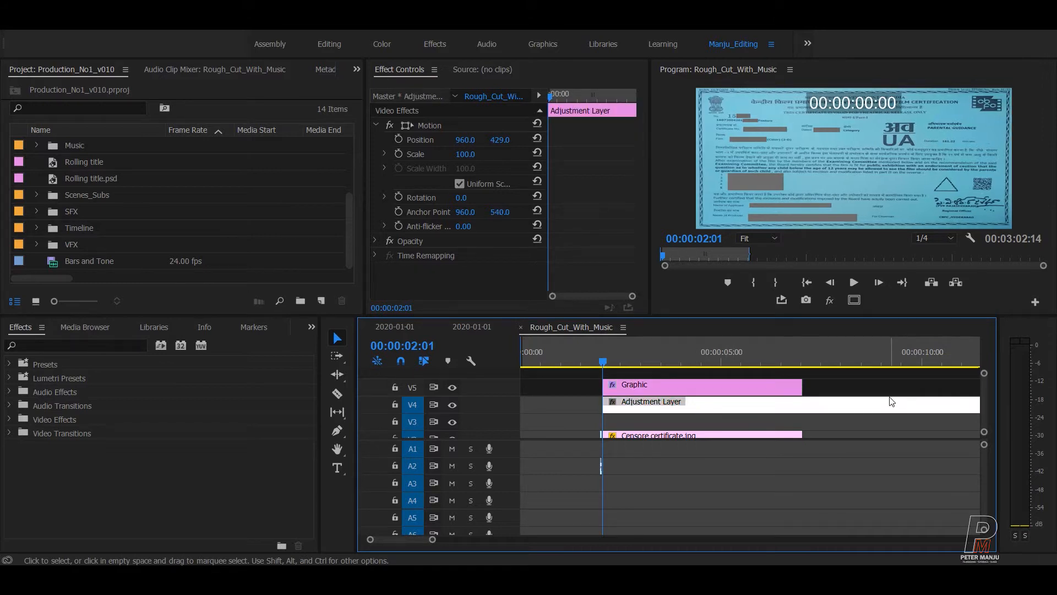
pyautogui.press('Delete')
pyautogui.press('-')
pyautogui.press('-')
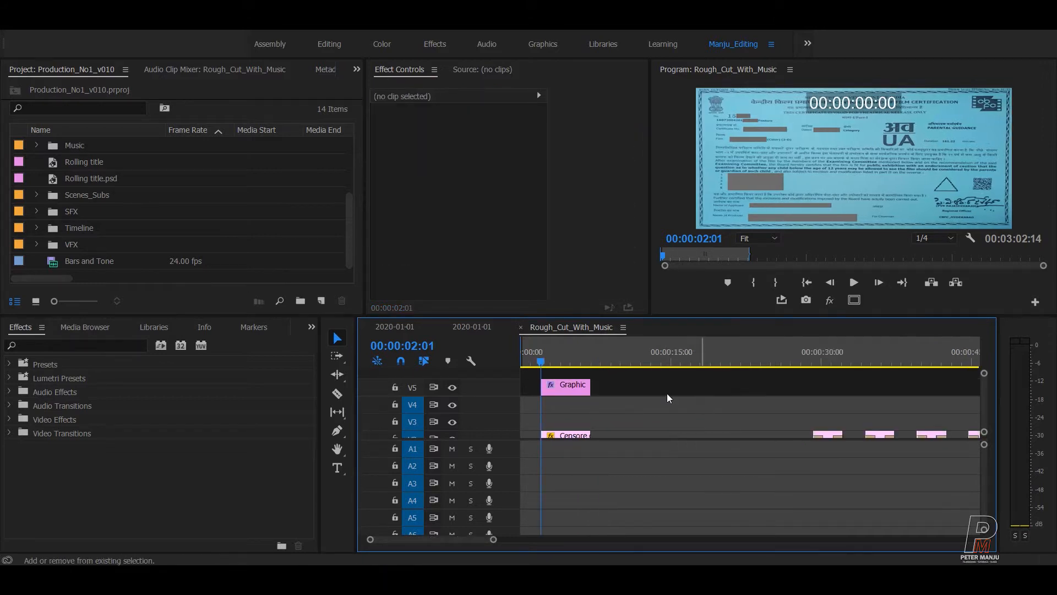
# Lengthen the V5 Graphic clip toward the end of the sequence.
pyautogui.moveTo(590, 387); pyautogui.dragTo(853, 388)
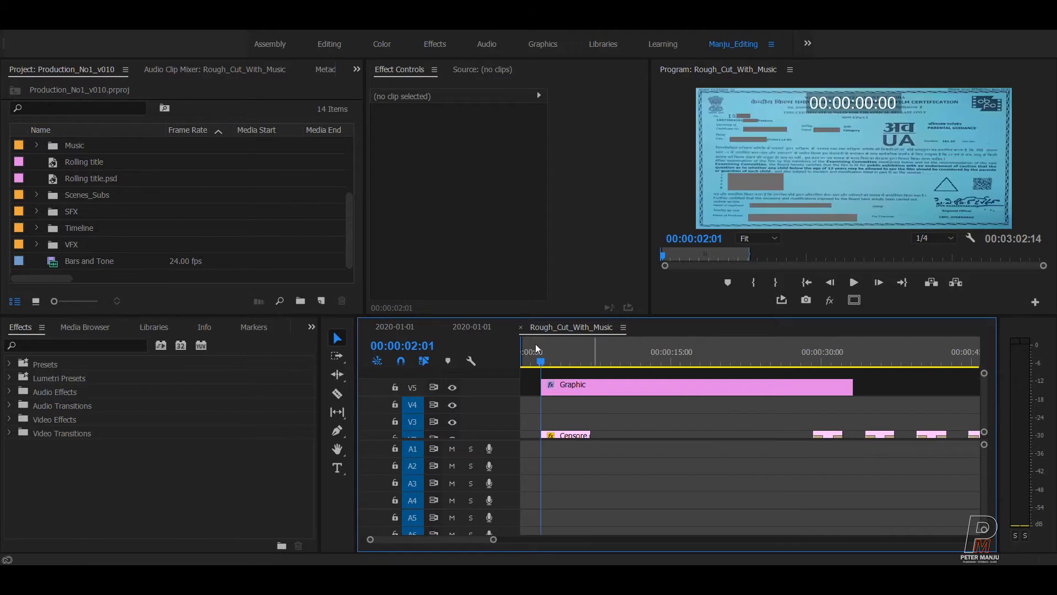
pyautogui.moveTo(560, 364)
pyautogui.mouseDown()
pyautogui.moveTo(569, 343)
pyautogui.moveTo(568, 353)
pyautogui.mouseUp()
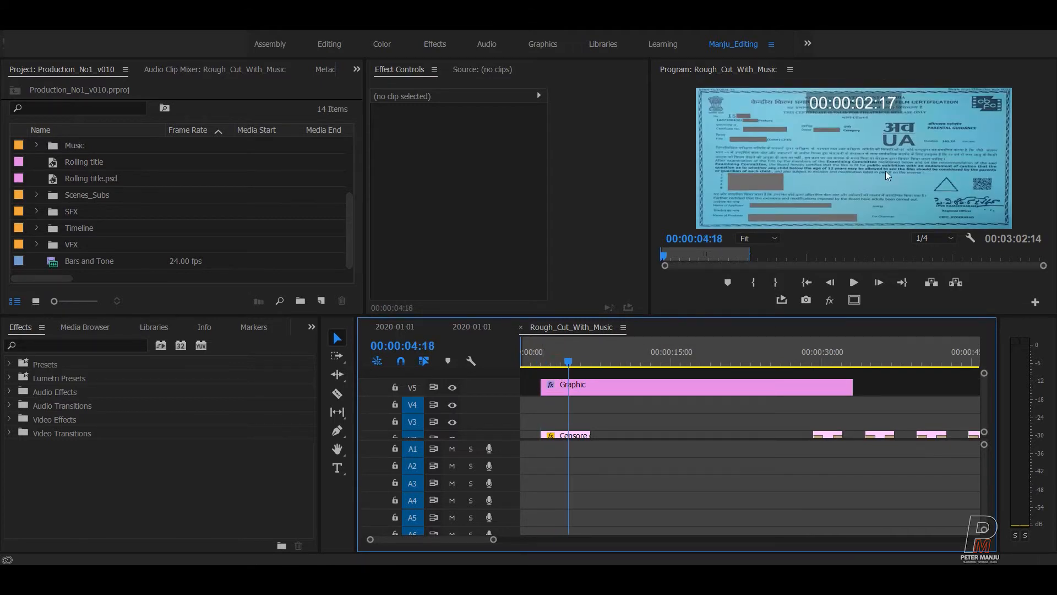
pyautogui.press('-')
pyautogui.press('-')
pyautogui.press('-')
pyautogui.moveTo(603, 388); pyautogui.dragTo(801, 388)
pyautogui.press('-')
pyautogui.press('-')
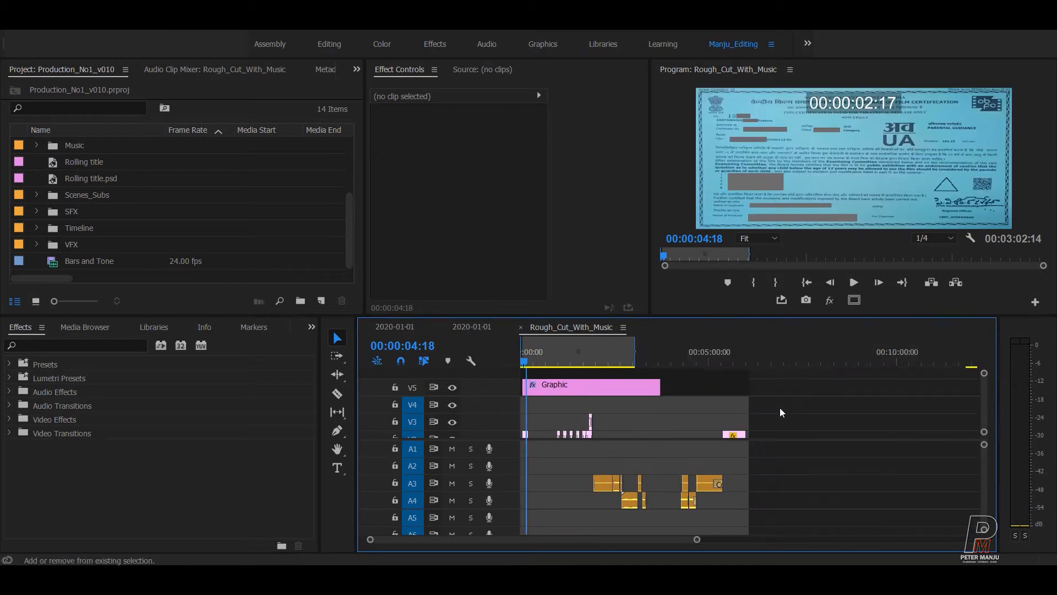
pyautogui.press('-')
pyautogui.press('-')
pyautogui.moveTo(566, 385); pyautogui.dragTo(579, 386)
# Zoom in and park the playhead at the end of the Rolling title.psd credits.
pyautogui.press('=')
pyautogui.press('=')
pyautogui.press('=')
pyautogui.press('=')
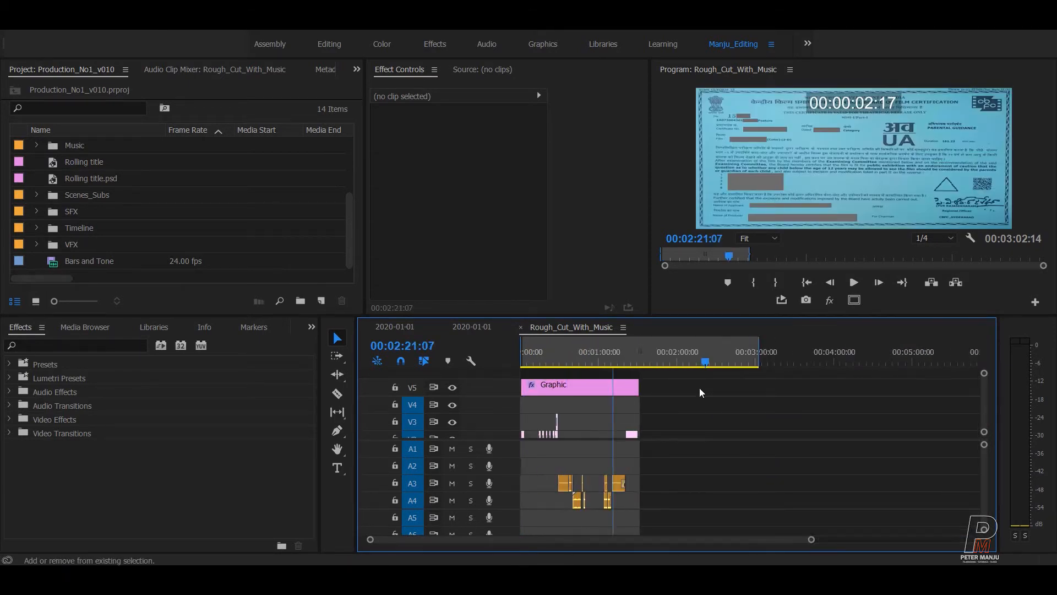
pyautogui.press('Down')
pyautogui.press('Down')
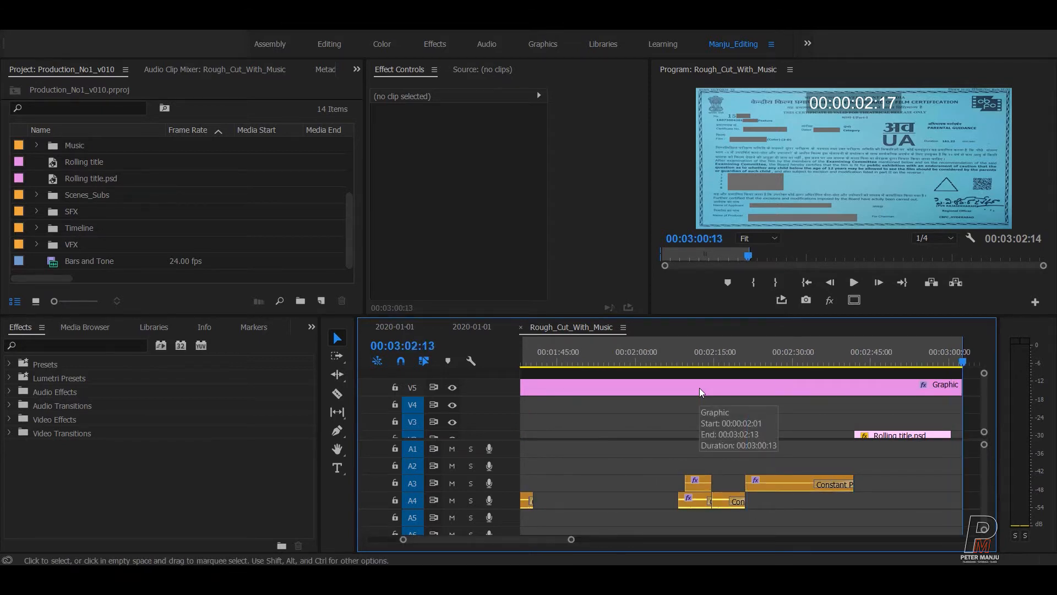
pyautogui.press('Right')
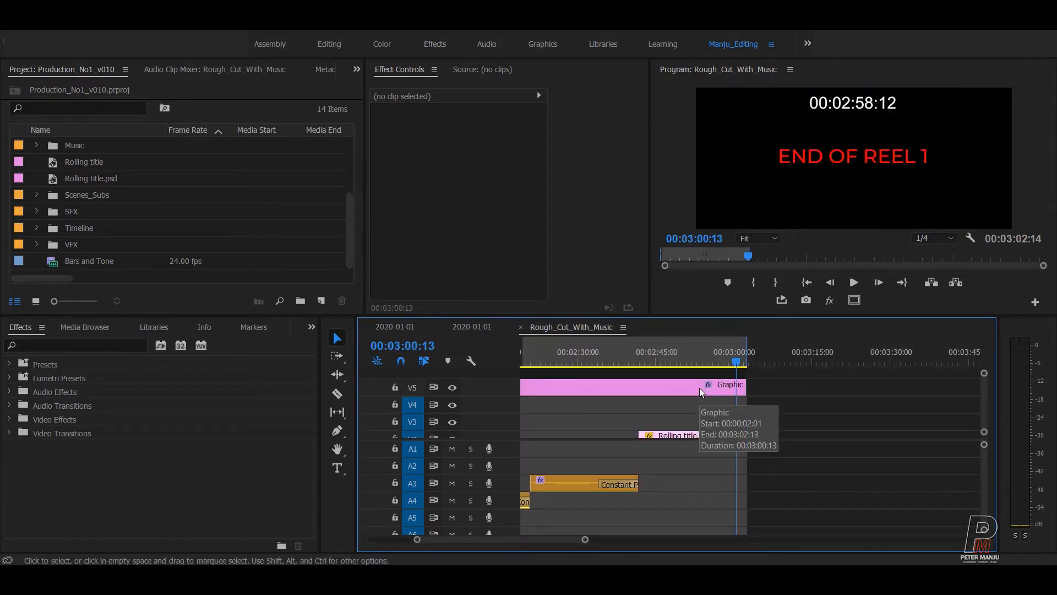
pyautogui.press('=')
pyautogui.press('=')
pyautogui.press('=')
pyautogui.press('Left')
pyautogui.press('Up')
pyautogui.press('Down')
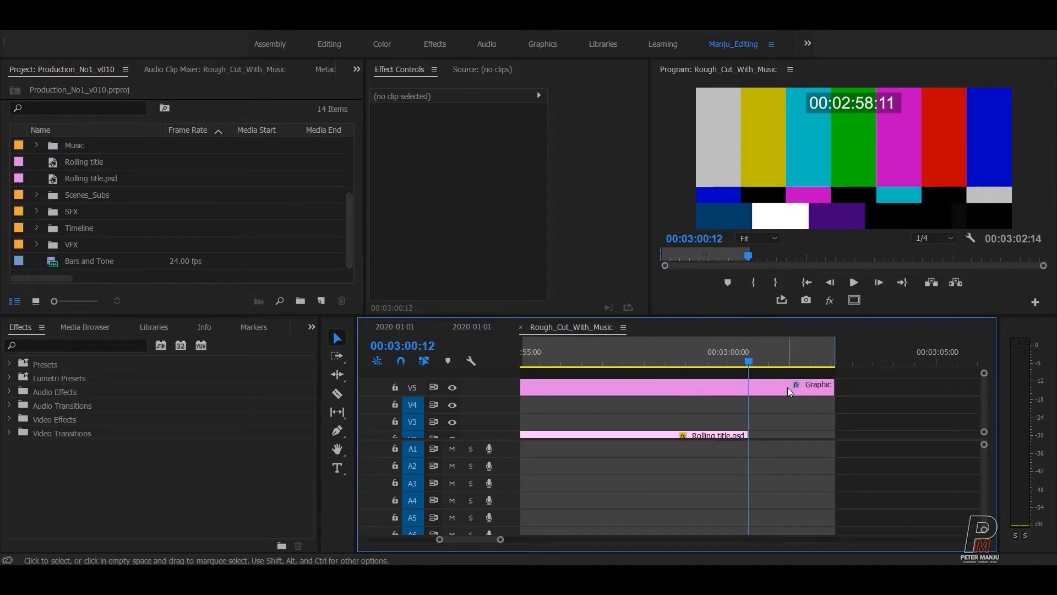
# Trim the Graphic's end to 00:03:00:12, flush with the last credits frame.
pyautogui.moveTo(834, 385); pyautogui.dragTo(748, 381)
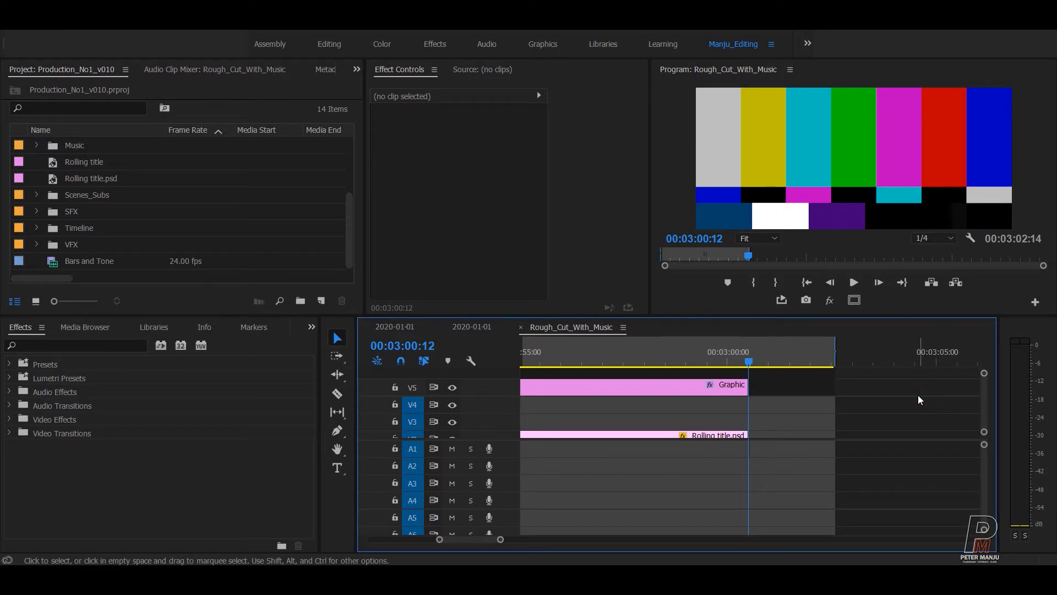
pyautogui.press('Left')
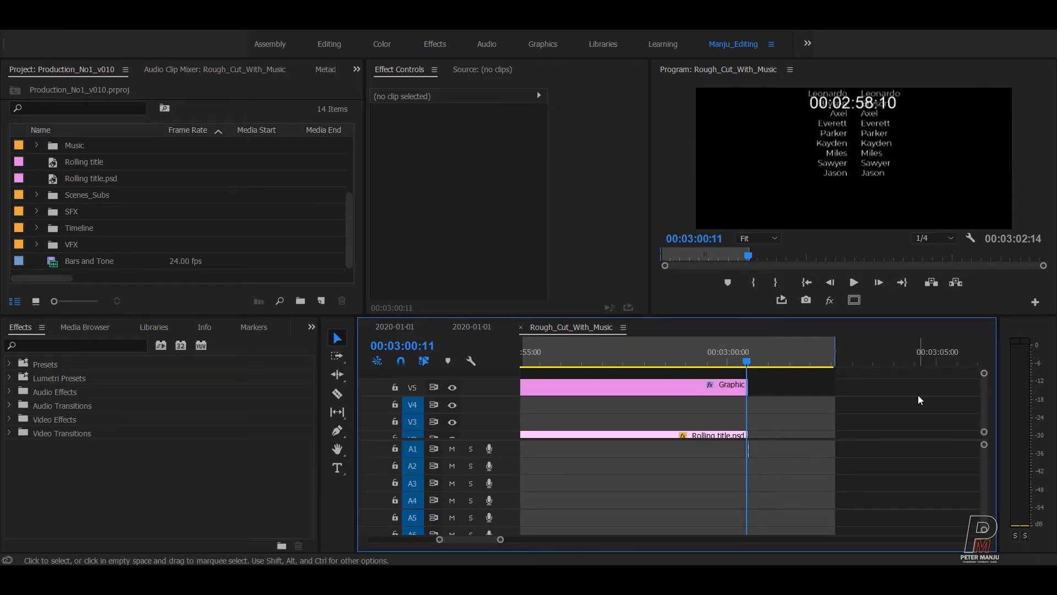
pyautogui.press('=')
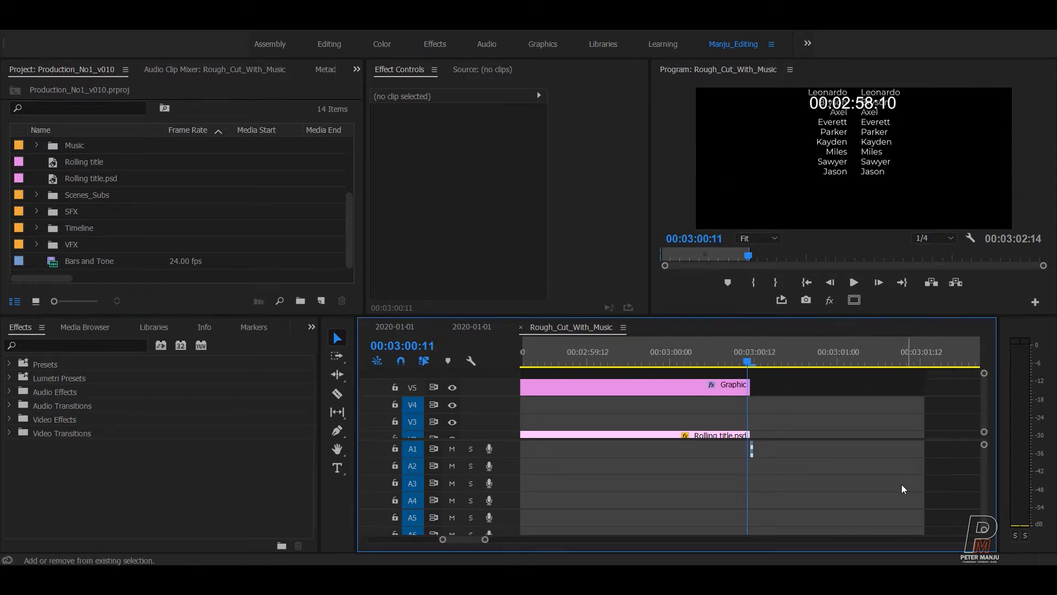
pyautogui.press('=')
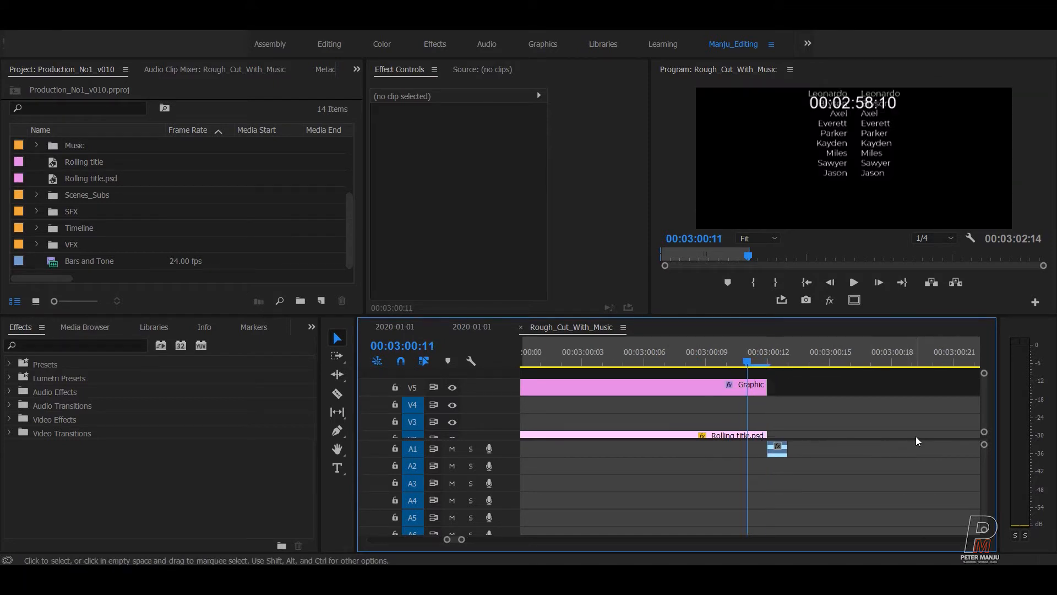
pyautogui.press('Right')
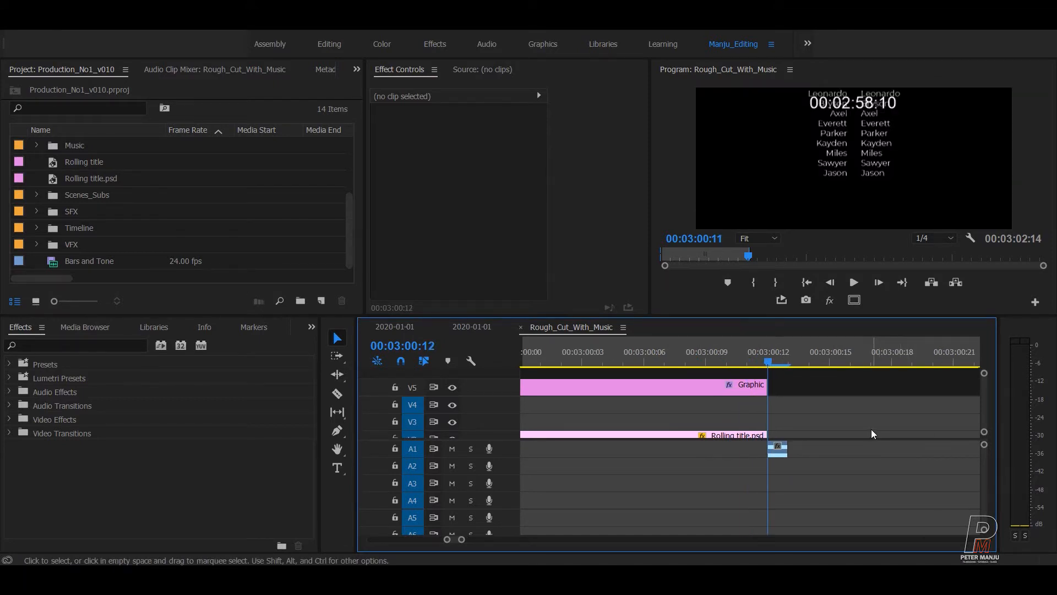
pyautogui.press('Left')
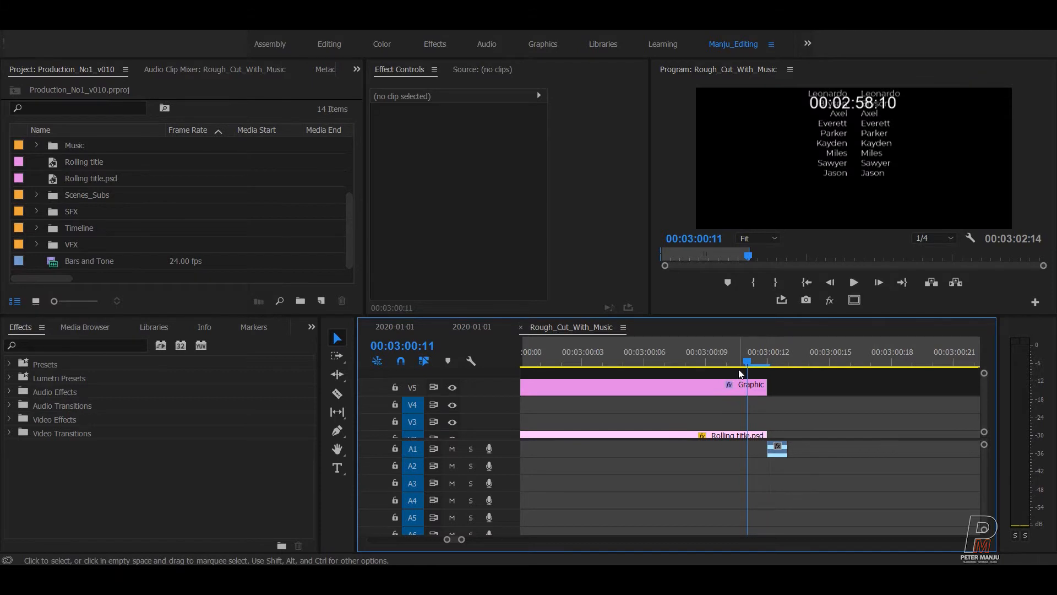
# Raise the Rolling title.psd's final Position keyframe Y to about -2460.2 so the credits clear the frame.
pyautogui.click(760, 435)
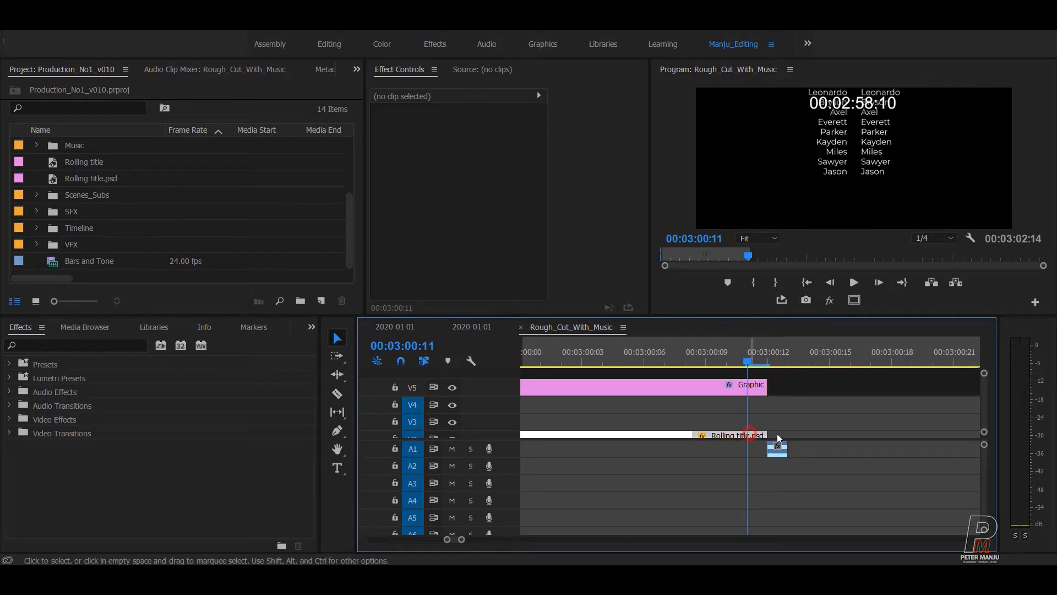
pyautogui.scroll(-2, 989, 408)
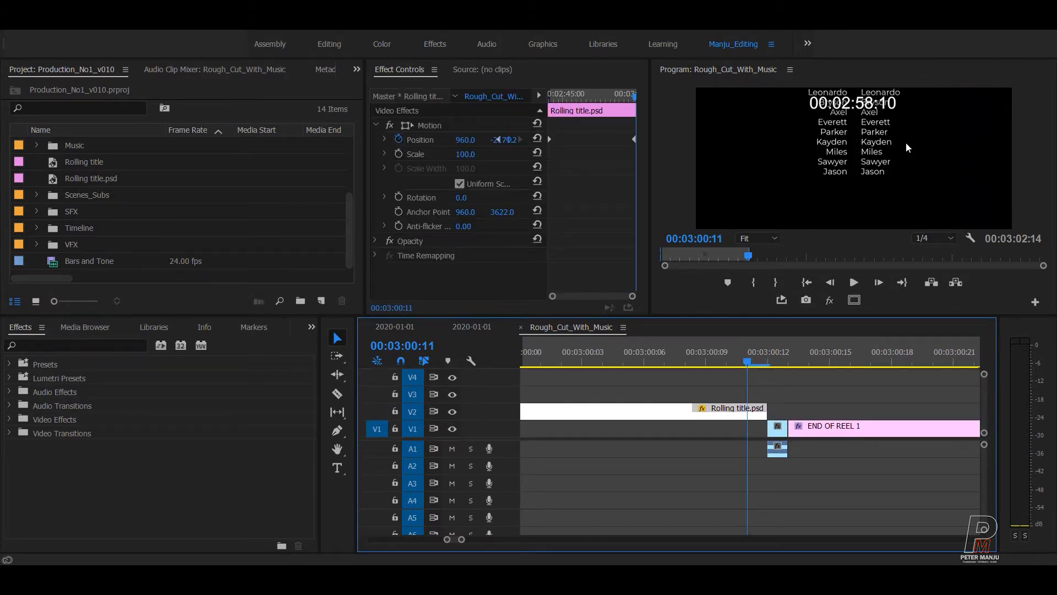
pyautogui.click(616, 247)
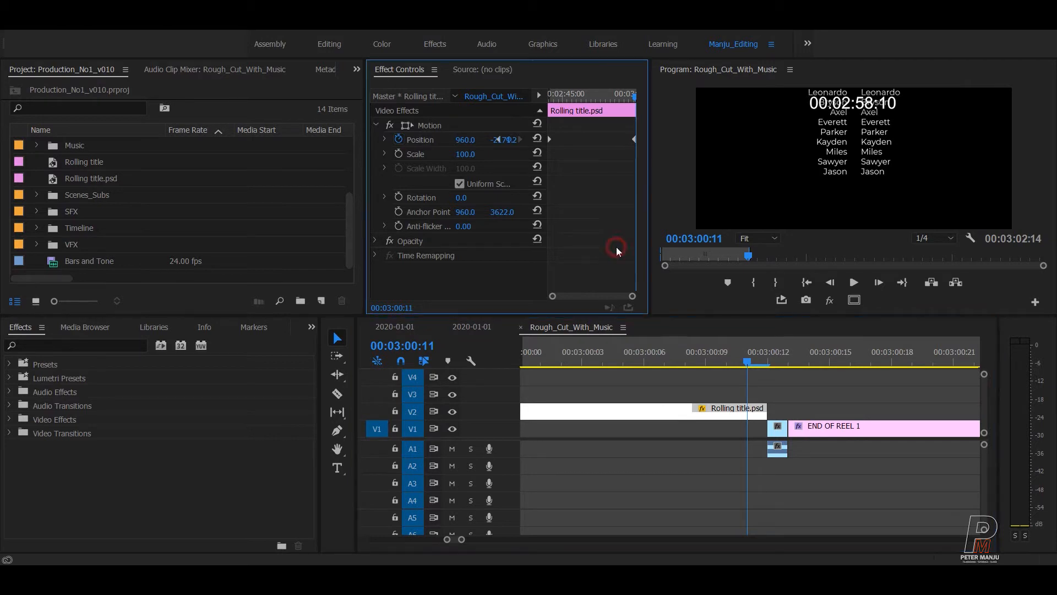
pyautogui.press('=')
pyautogui.press('=')
pyautogui.press('=')
pyautogui.press('=')
pyautogui.press('=')
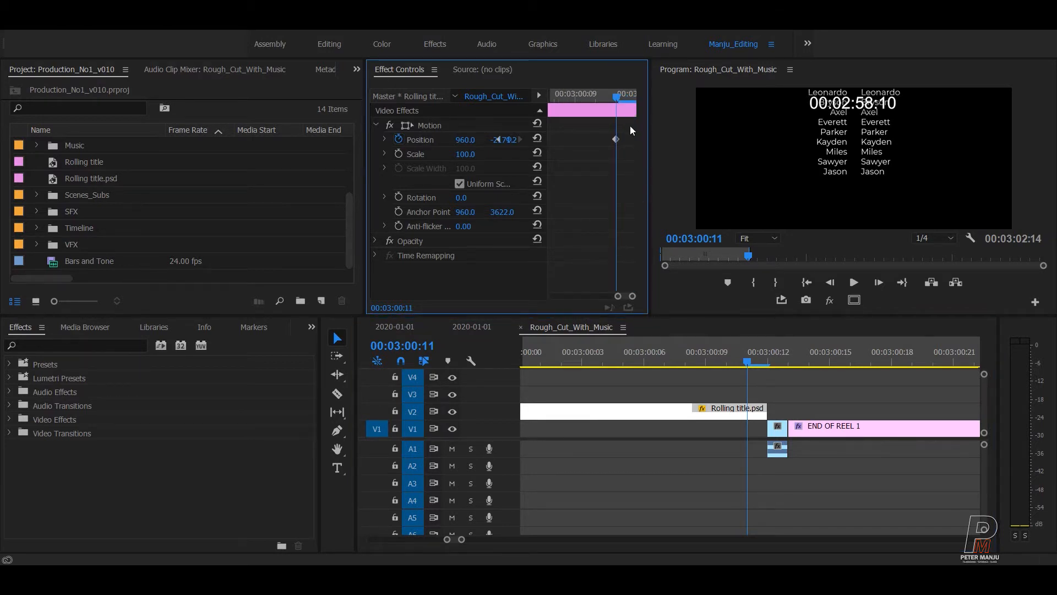
pyautogui.moveTo(618, 98)
pyautogui.mouseDown()
pyautogui.moveTo(629, 94)
pyautogui.moveTo(620, 113)
pyautogui.mouseUp()
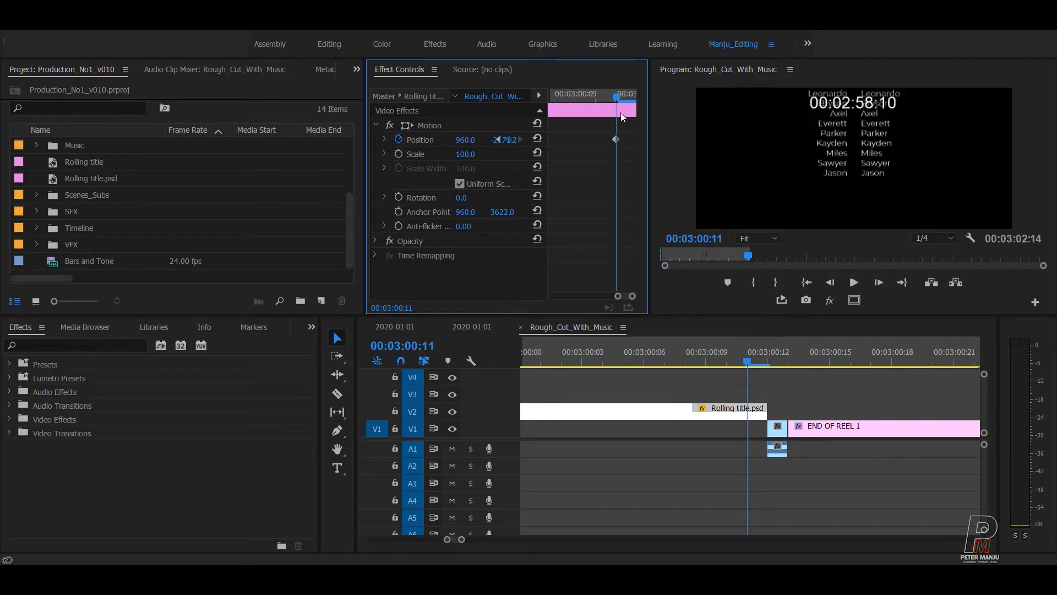
pyautogui.click(616, 140)
pyautogui.moveTo(506, 139)
pyautogui.mouseDown()
pyautogui.moveTo(516, 140)
pyautogui.moveTo(489, 140)
pyautogui.moveTo(498, 140)
pyautogui.mouseUp()
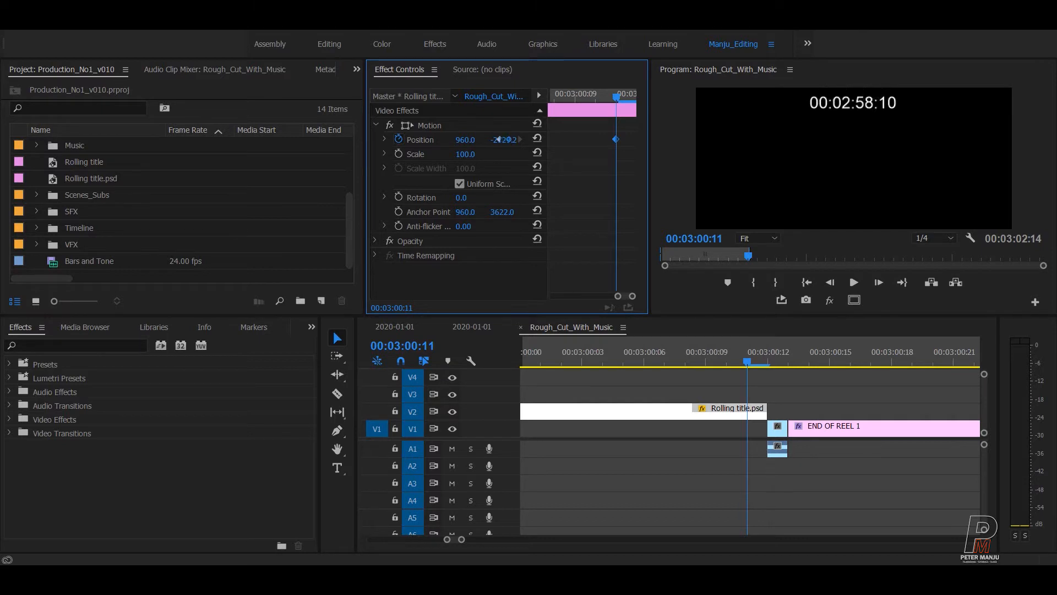
pyautogui.click(835, 477)
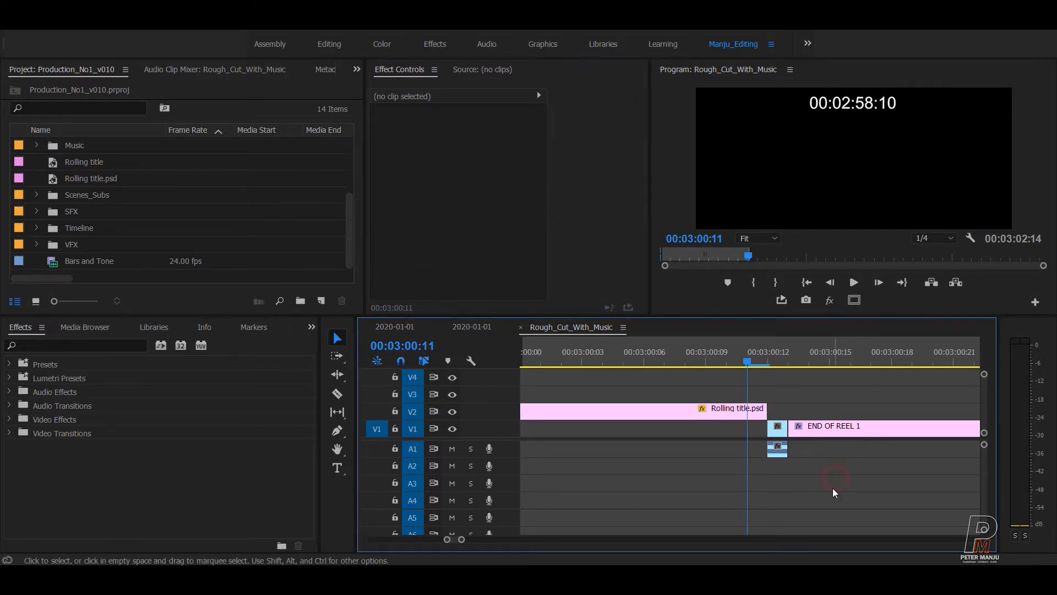
# Save the project and disable the Graphic clip on V5 with Shift+E.
pyautogui.hotkey('ctrl', 's')
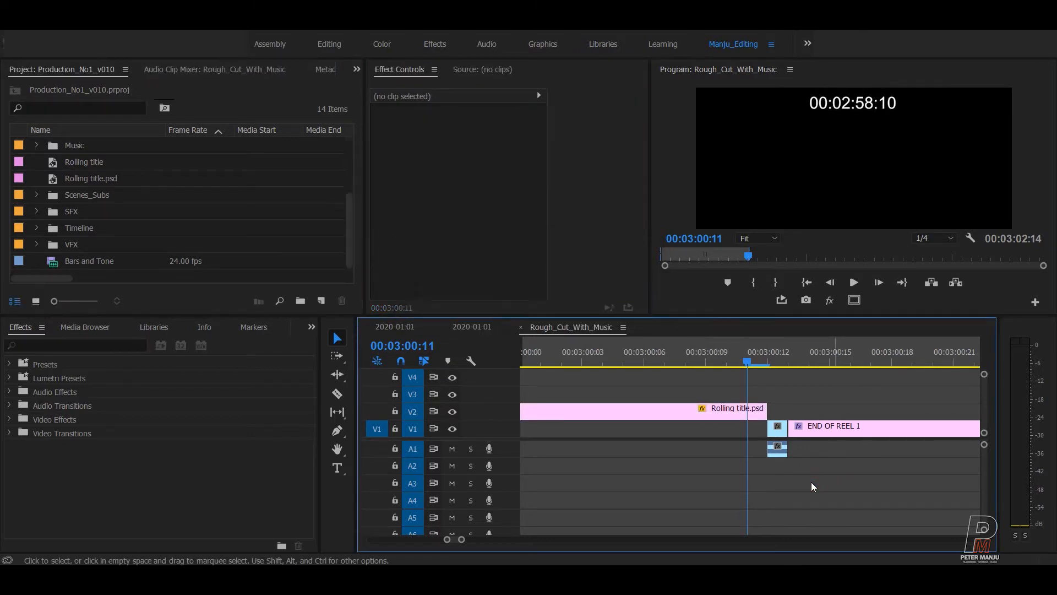
pyautogui.press('-')
pyautogui.press('-')
pyautogui.press('-')
pyautogui.press('-')
pyautogui.press('-')
pyautogui.press('-')
pyautogui.press('-')
pyautogui.press('-')
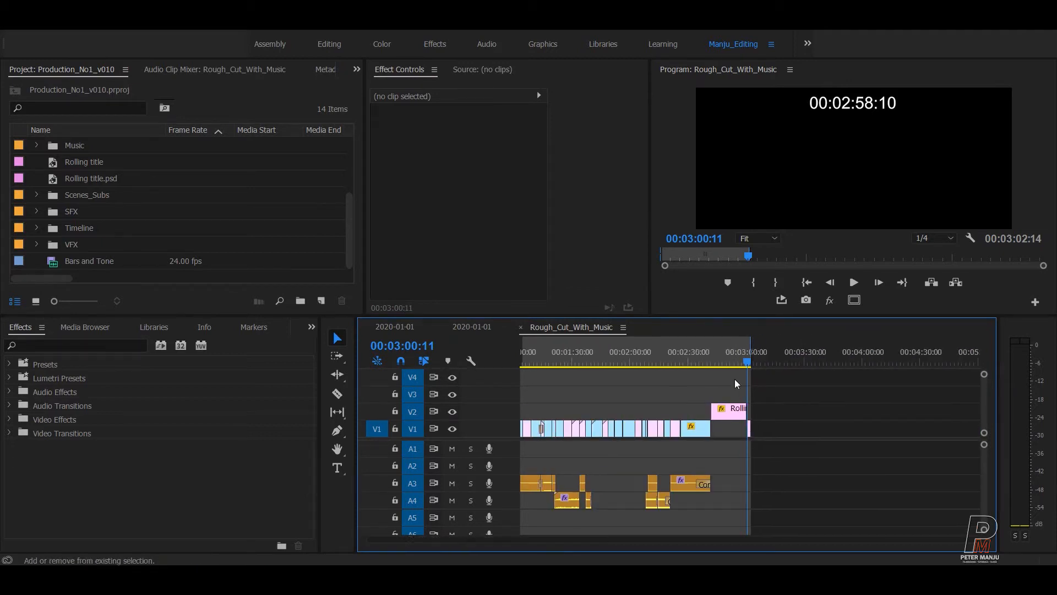
pyautogui.click(561, 358)
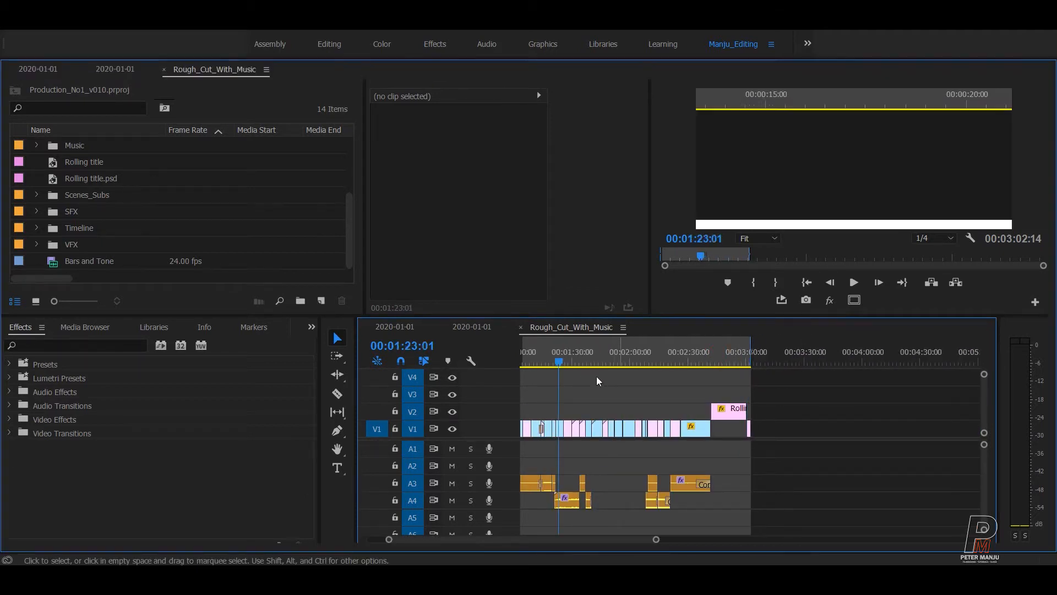
pyautogui.click(296, 214)
pyautogui.hotkey('shift', 'e')
# Restore the normal panel layout and scrub through the cut from the start.
pyautogui.click(578, 344)
pyautogui.press('`')
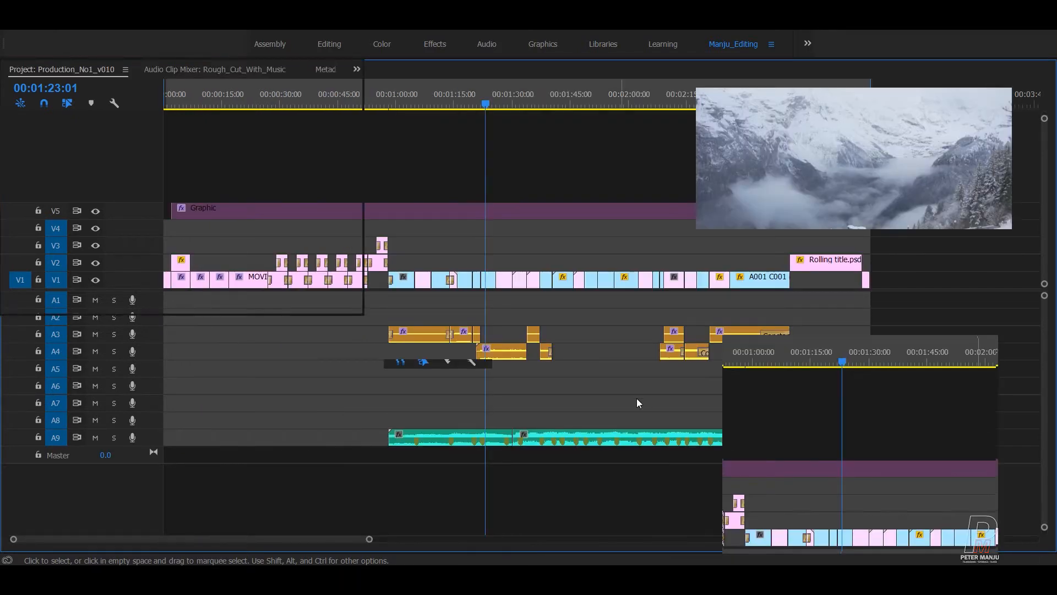
pyautogui.press('-')
pyautogui.click(665, 351)
pyautogui.moveTo(636, 353); pyautogui.dragTo(639, 378)
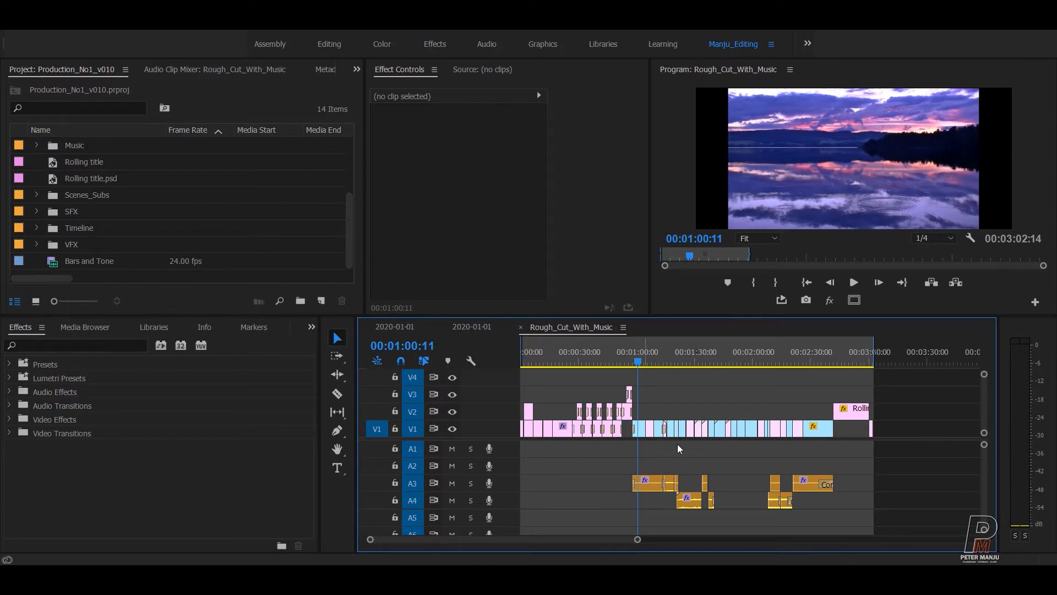
# Scale A001 C001 (2).mp4 up to 126 and A001 C001 (7).mp4 up to 127 in Motion.
pyautogui.press('=')
pyautogui.press('=')
pyautogui.press('=')
pyautogui.press('=')
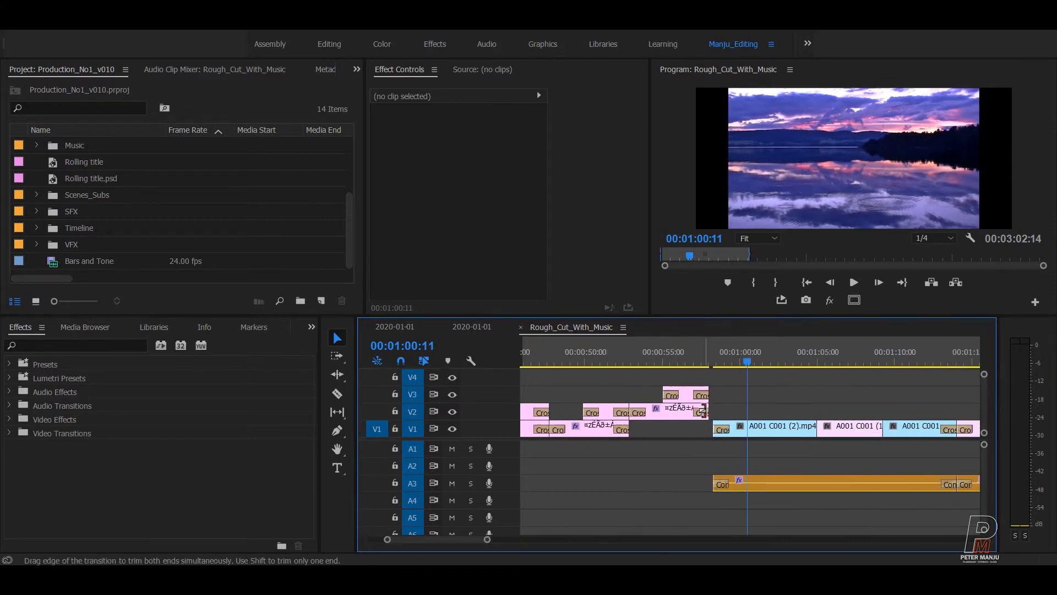
pyautogui.click(744, 433)
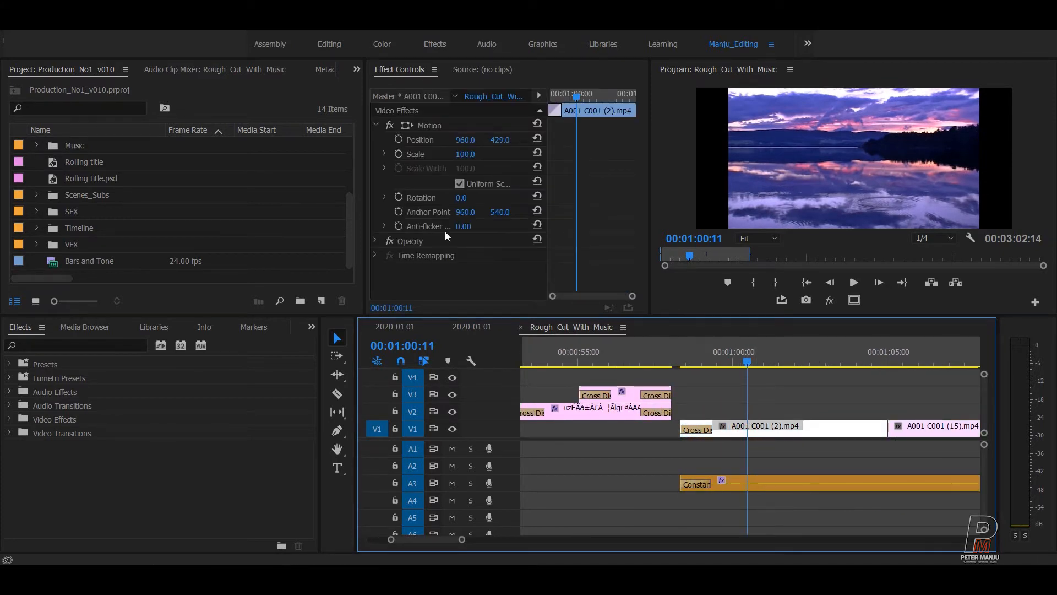
pyautogui.moveTo(468, 160); pyautogui.dragTo(483, 160)
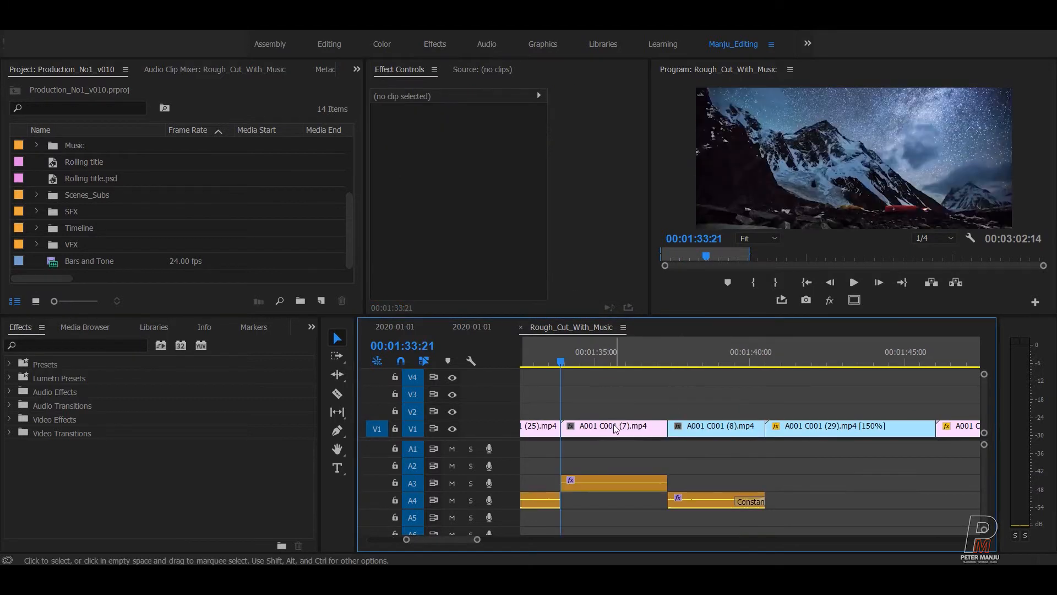
pyautogui.click(613, 427)
pyautogui.moveTo(467, 154); pyautogui.dragTo(482, 154)
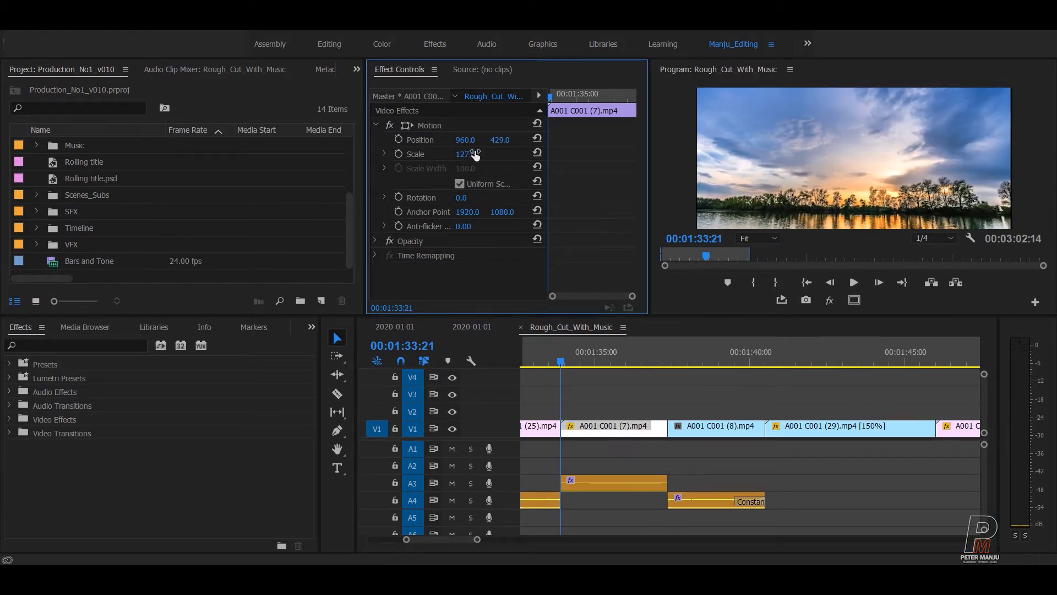
# Confirm A001 C001 (7).mp4's 127 scale, then select the next clip, A001 C001 (8).mp4.
pyautogui.click(705, 255)
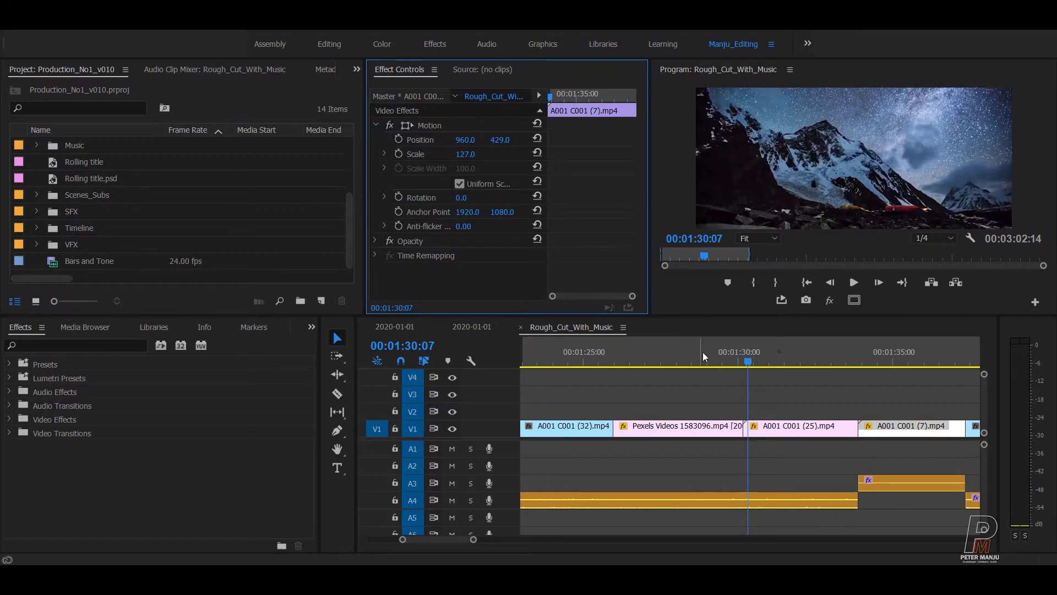
pyautogui.press('Down')
pyautogui.scroll(-3, 829, 394)
pyautogui.click(785, 430)
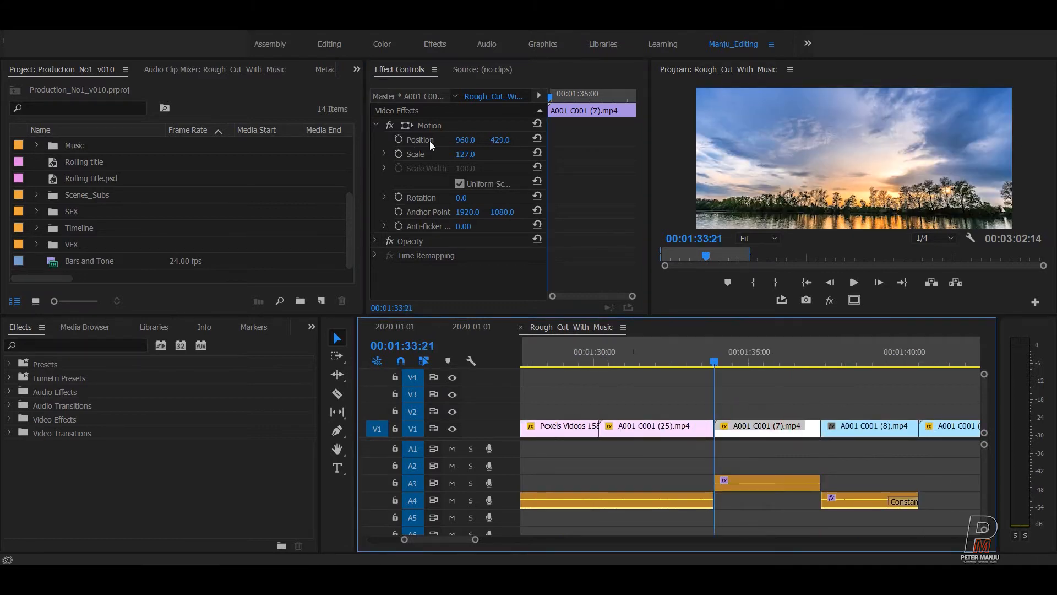
pyautogui.click(466, 154)
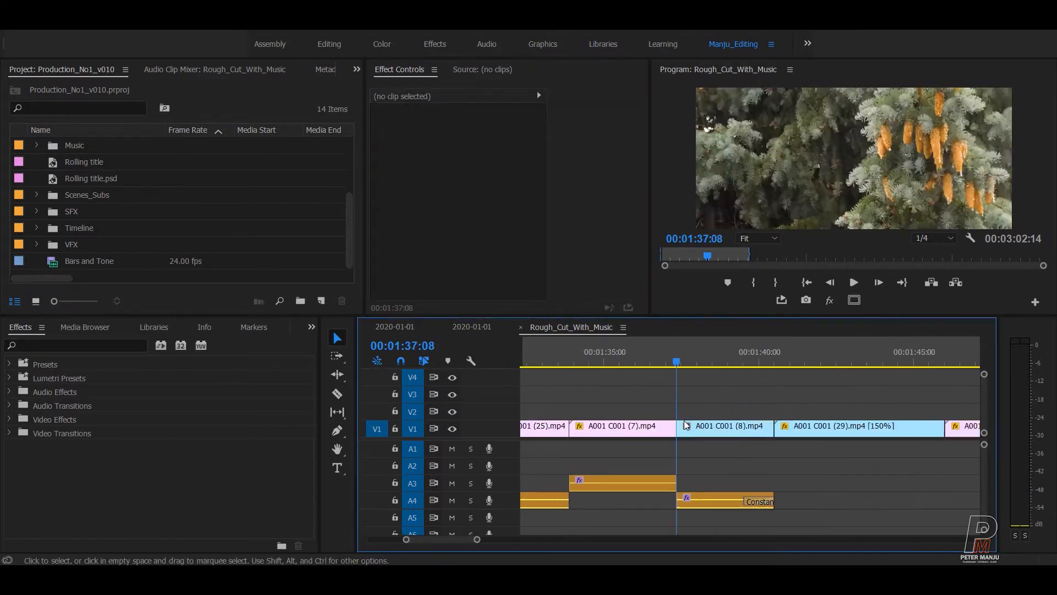
pyautogui.click(711, 431)
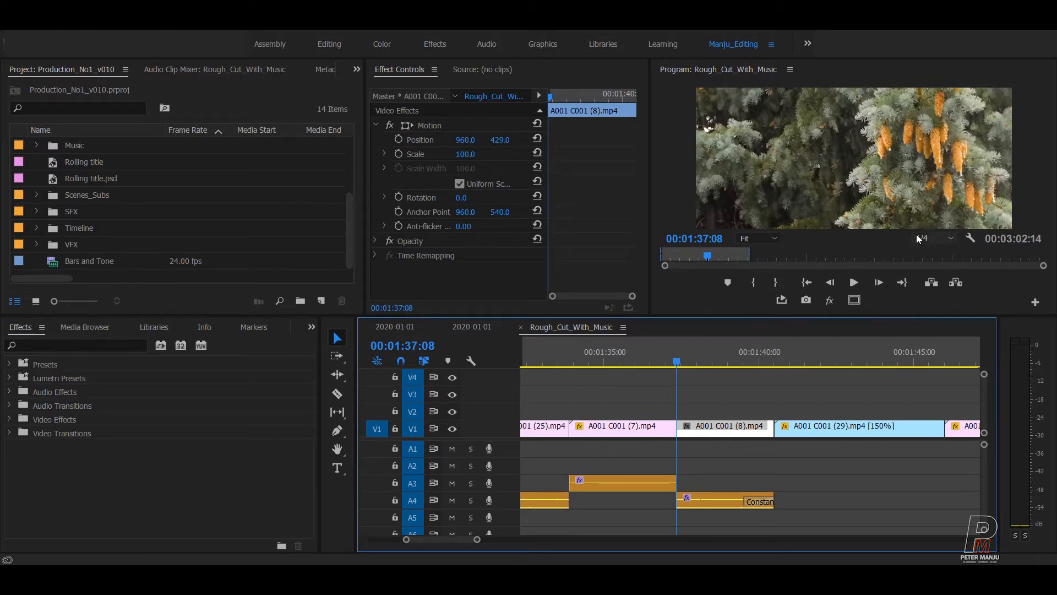
# Search 'stabi', try Warp Stabilizer on A001 C001 (8).mp4, then delete it after the nesting warning.
pyautogui.click(41, 345)
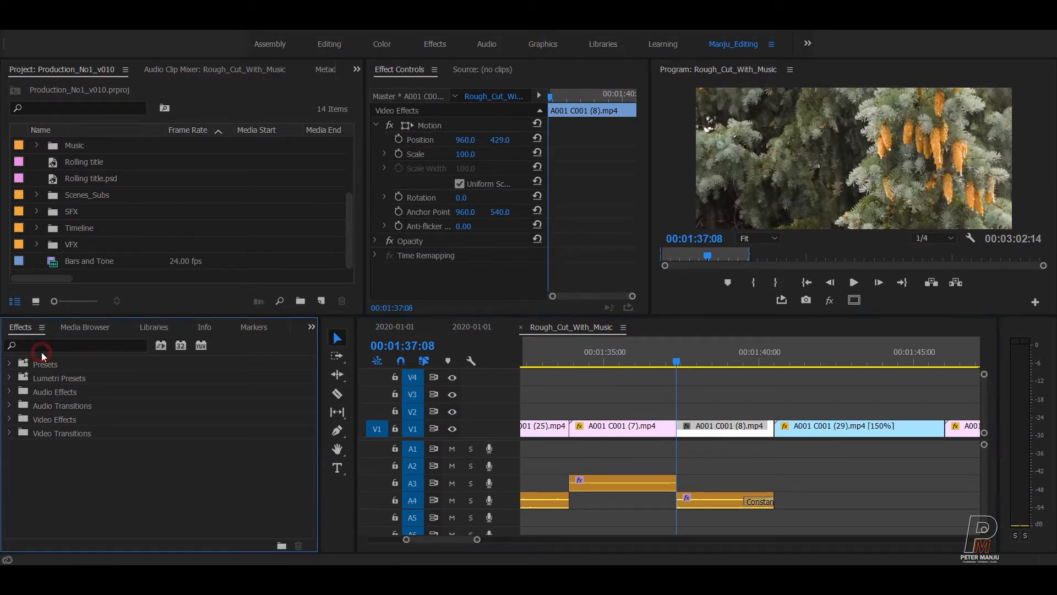
pyautogui.write('sta')
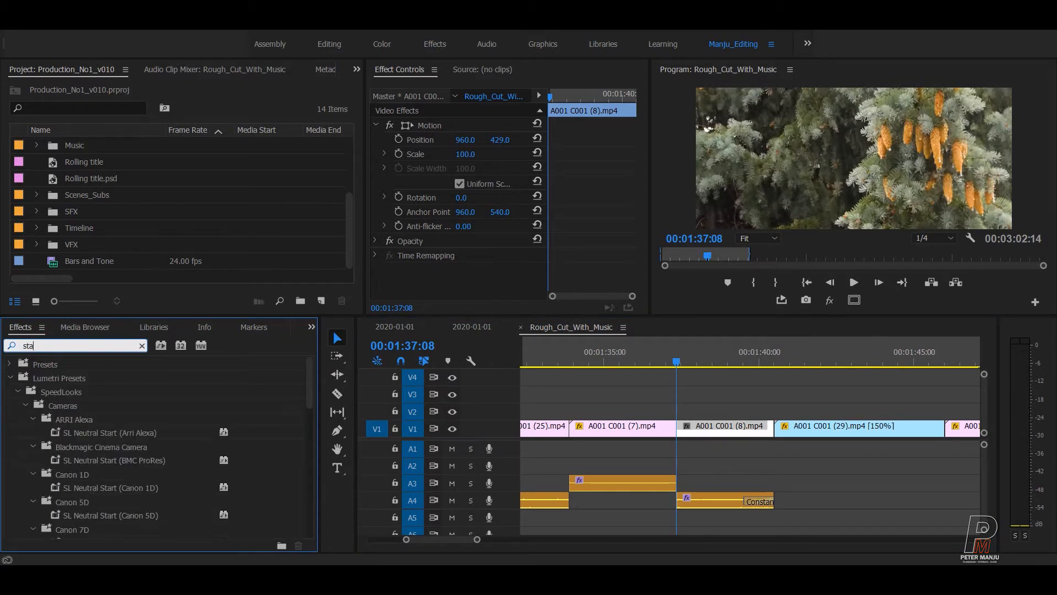
pyautogui.write('bi')
pyautogui.moveTo(79, 475); pyautogui.dragTo(692, 430)
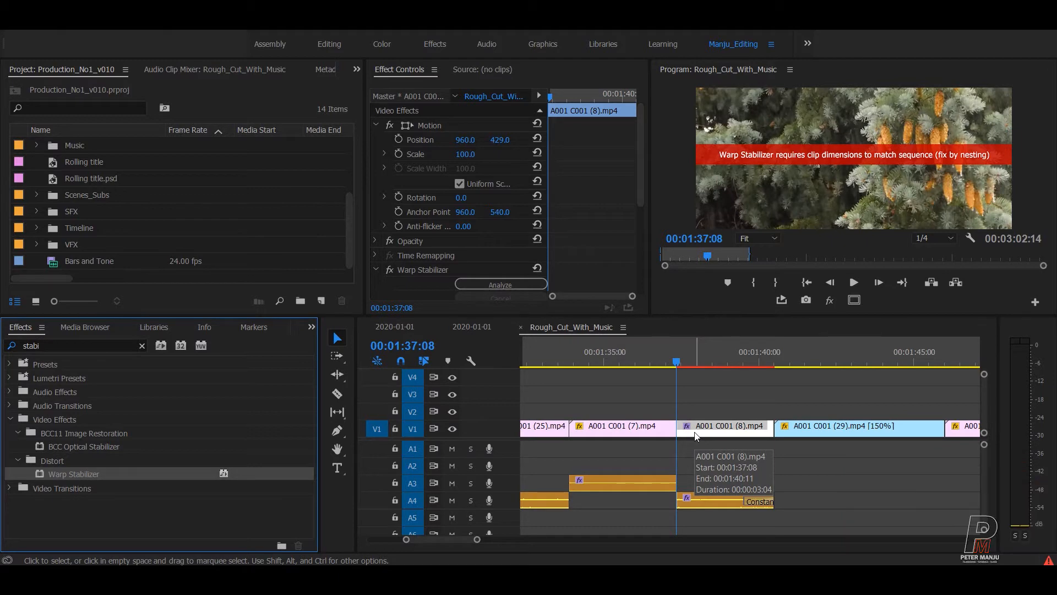
pyautogui.click(708, 428)
pyautogui.rightClick(708, 430)
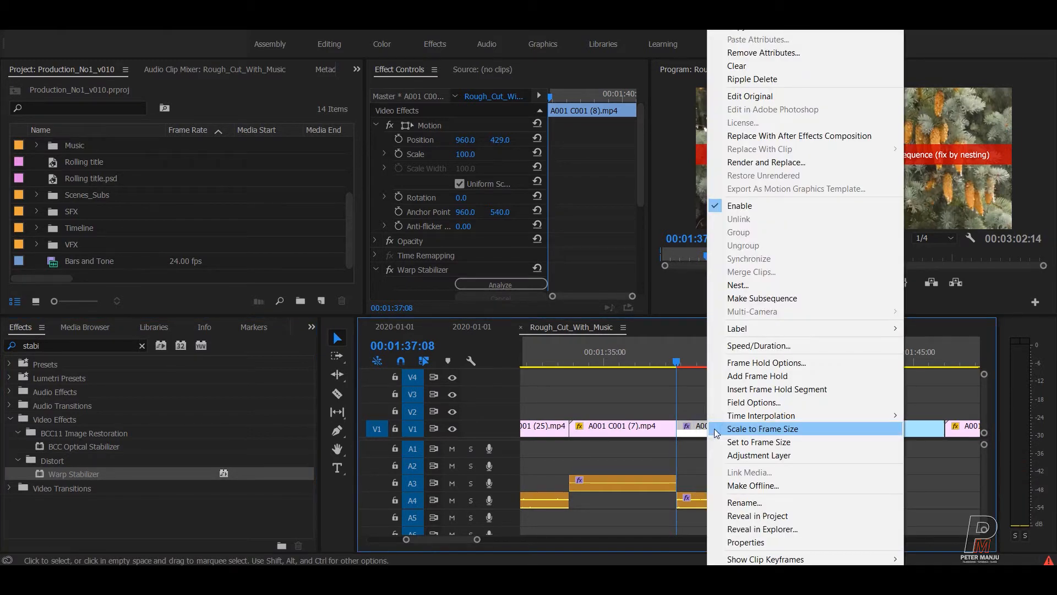
pyautogui.click(732, 427)
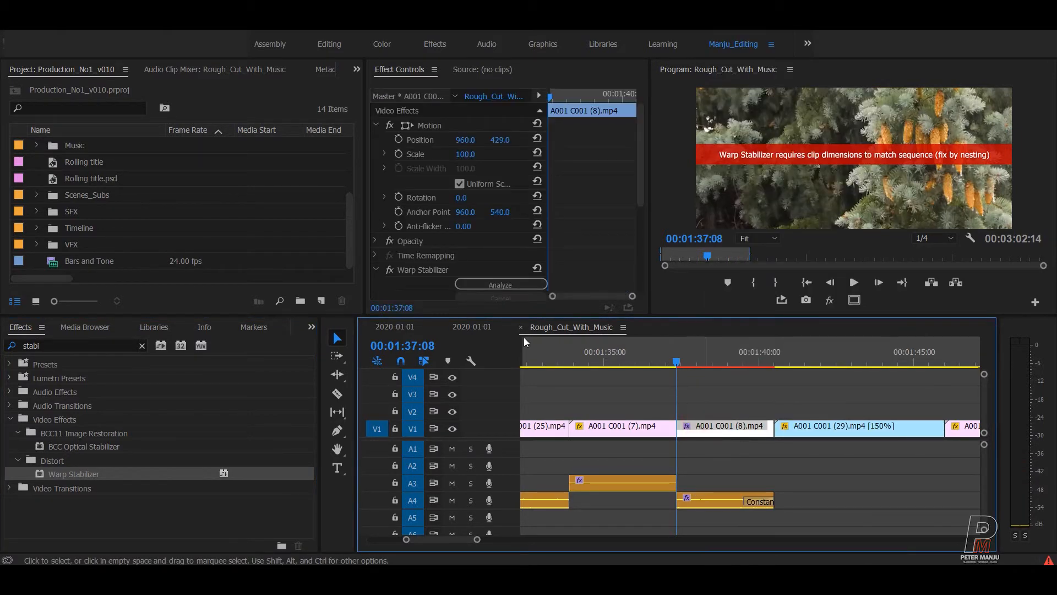
pyautogui.click(421, 272)
pyautogui.press('Delete')
# Nest A001 C001 (8).mp4 as Nested Sequence 01 and apply Warp Stabilizer to it.
pyautogui.rightClick(702, 434)
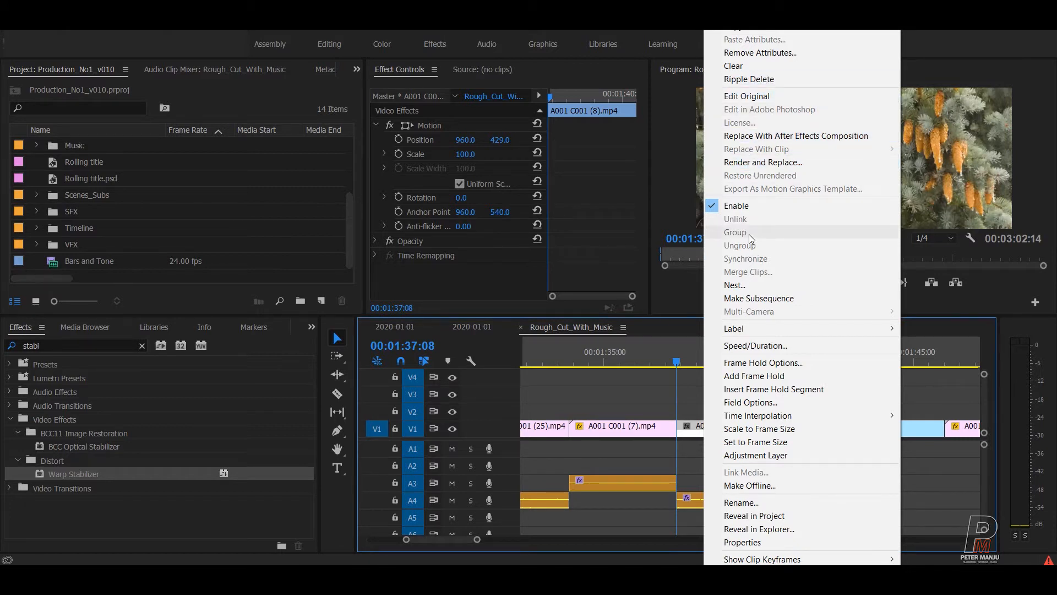
pyautogui.click(741, 285)
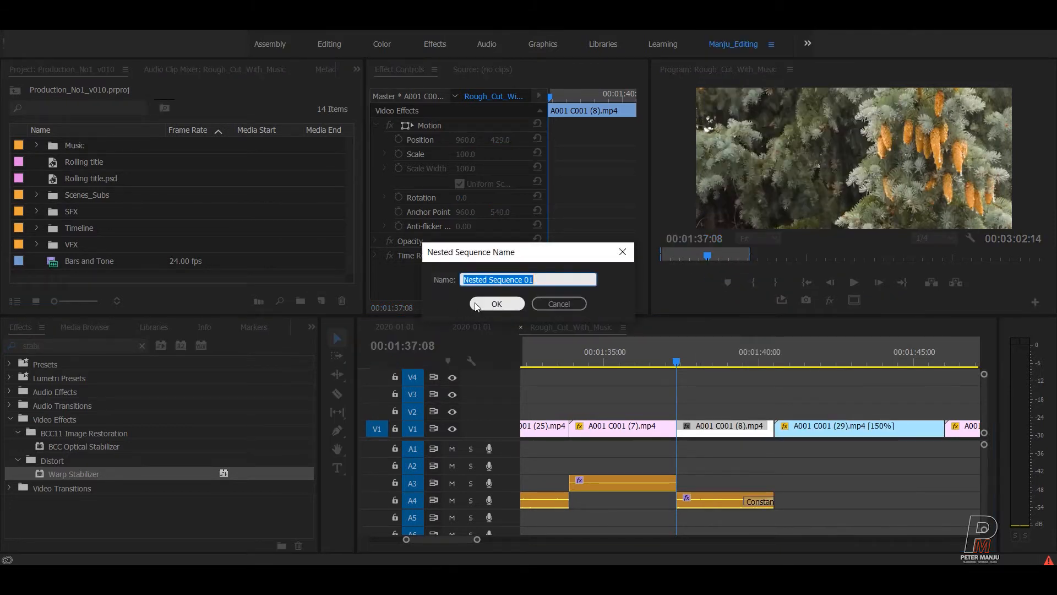
pyautogui.click(487, 304)
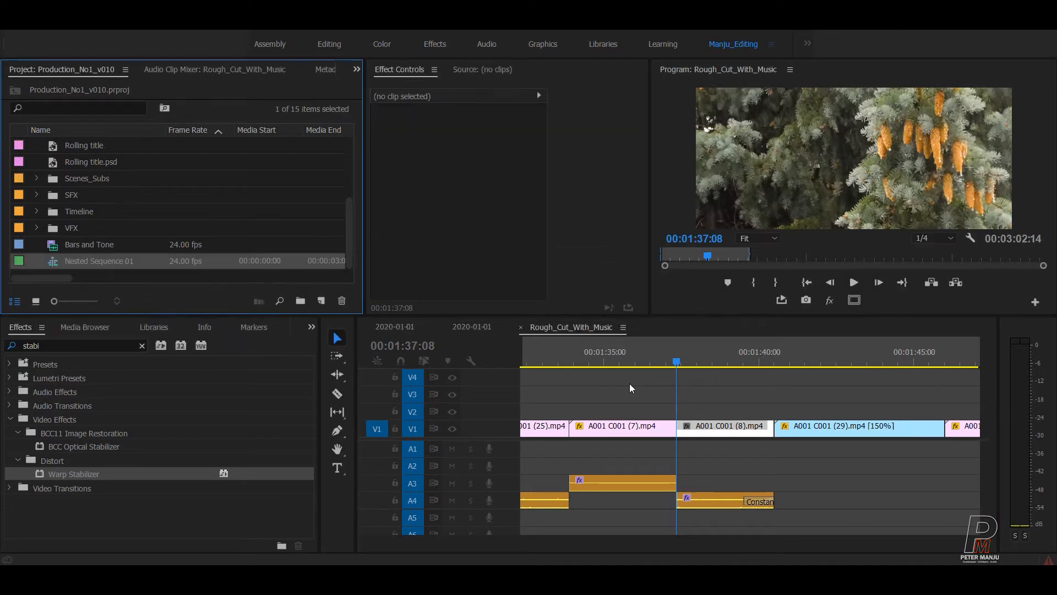
pyautogui.moveTo(36, 471); pyautogui.dragTo(691, 432)
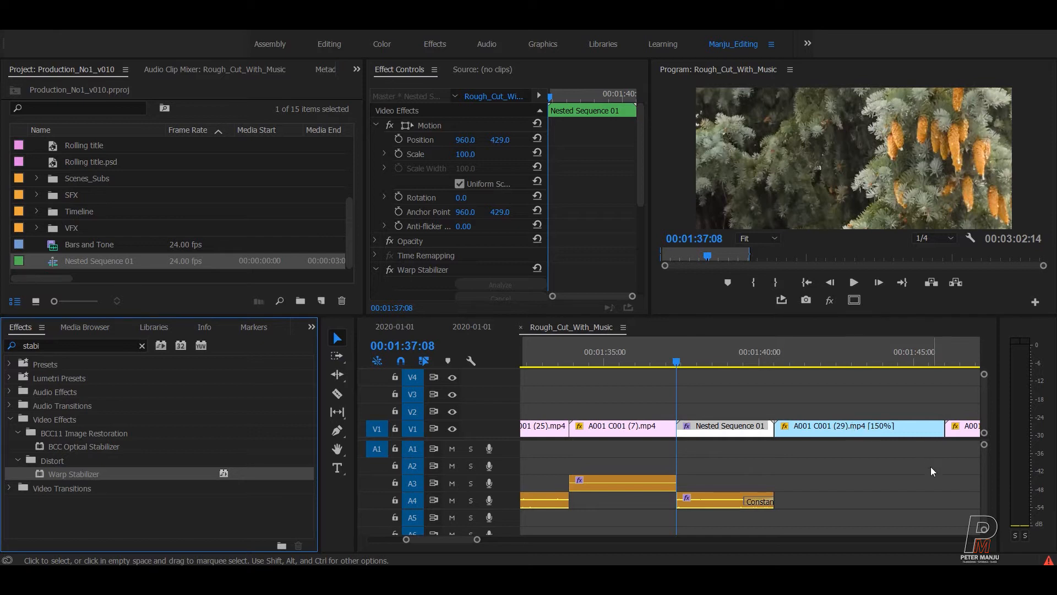
# Play back the stabilized Nested Sequence 01 shot.
pyautogui.click(704, 393)
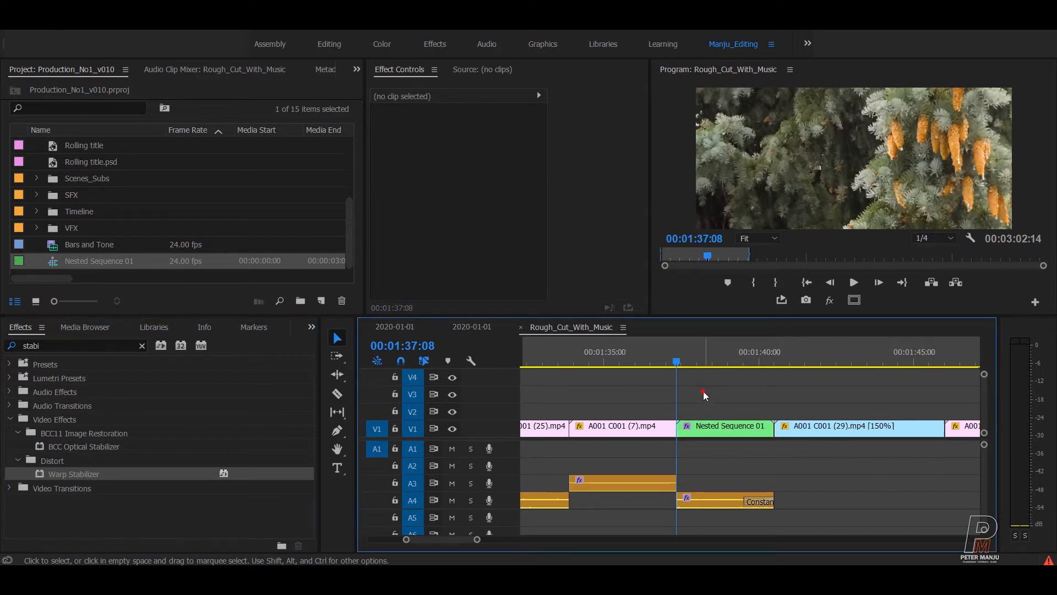
pyautogui.press('space')
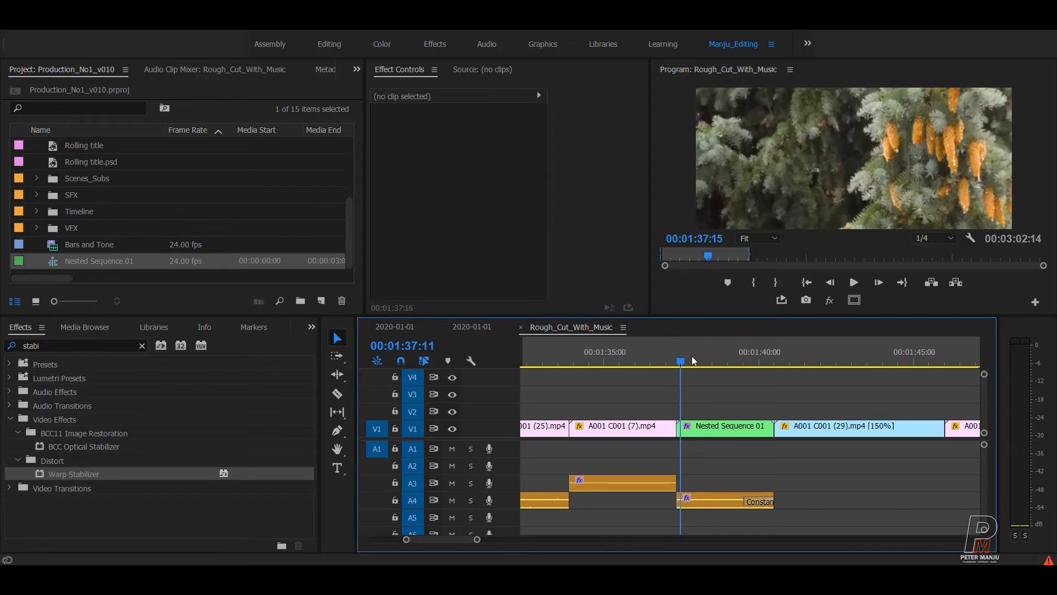
pyautogui.click(728, 355)
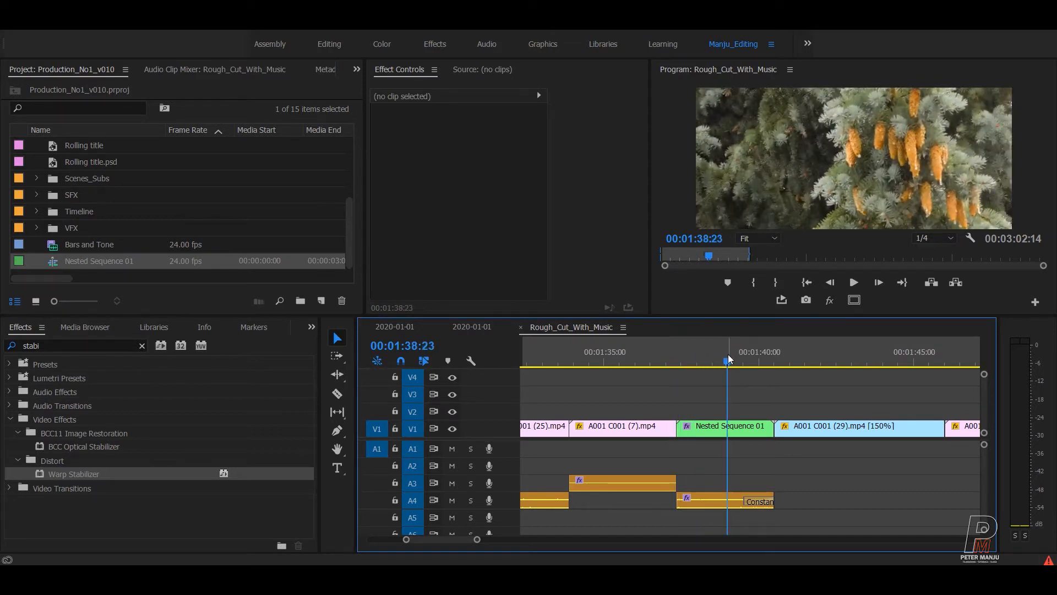
# Mark Nested Sequence 01 as the in/out range, render In to Out, then clear the marks.
pyautogui.press('Up')
pyautogui.press('x')
pyautogui.press('Down')
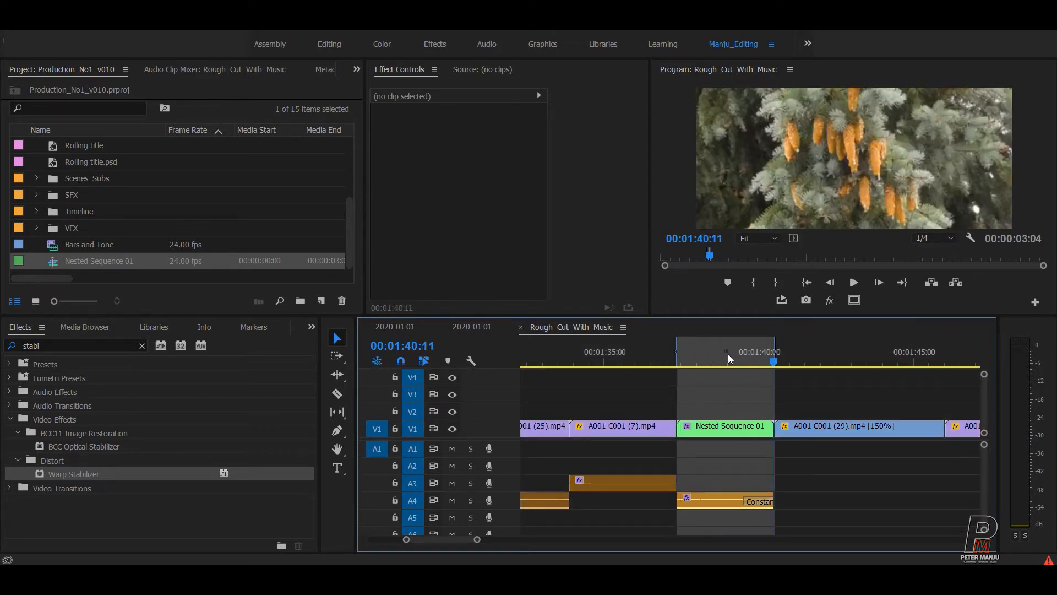
pyautogui.click(93, 20)
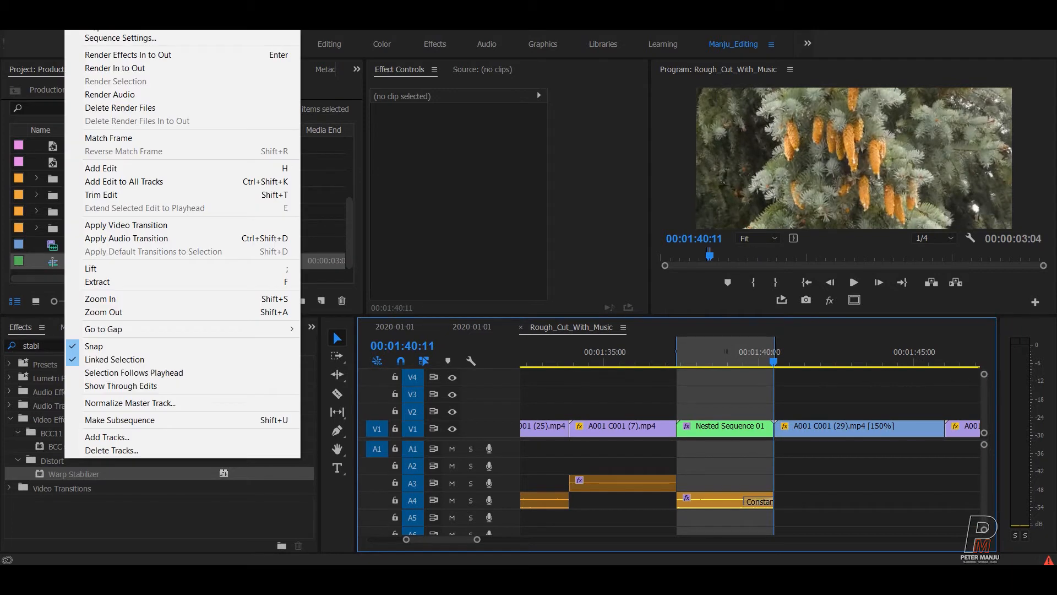
pyautogui.click(121, 67)
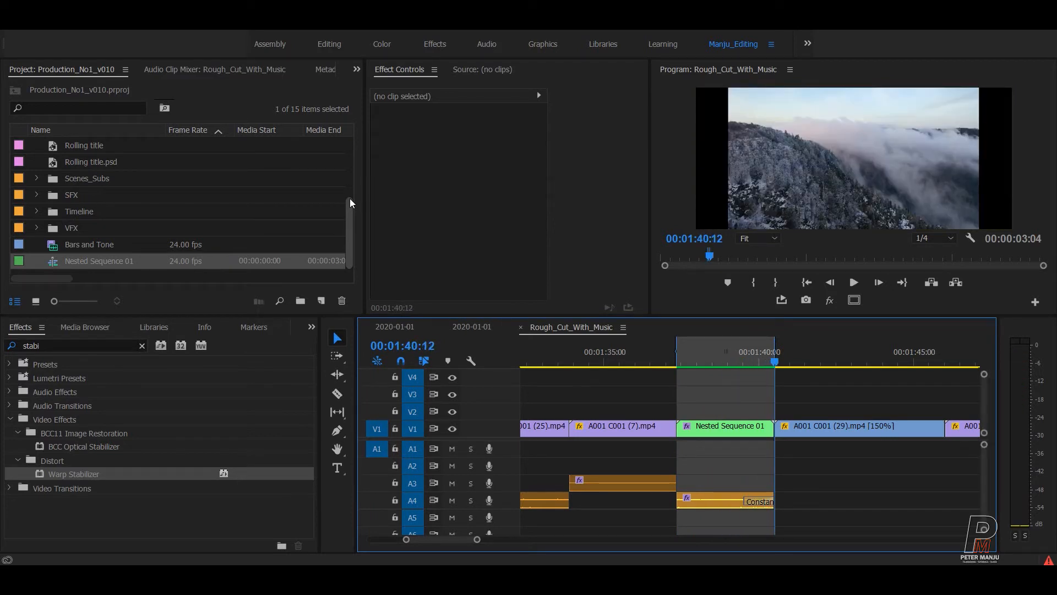
pyautogui.hotkey('ctrl', 'shift', 'x')
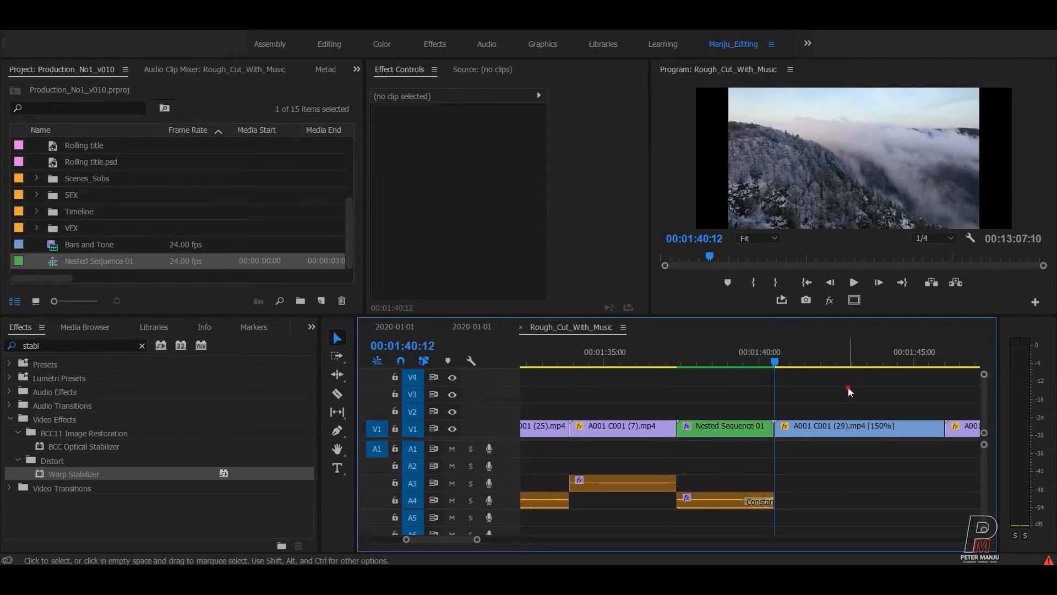
pyautogui.scroll(-2, 848, 388)
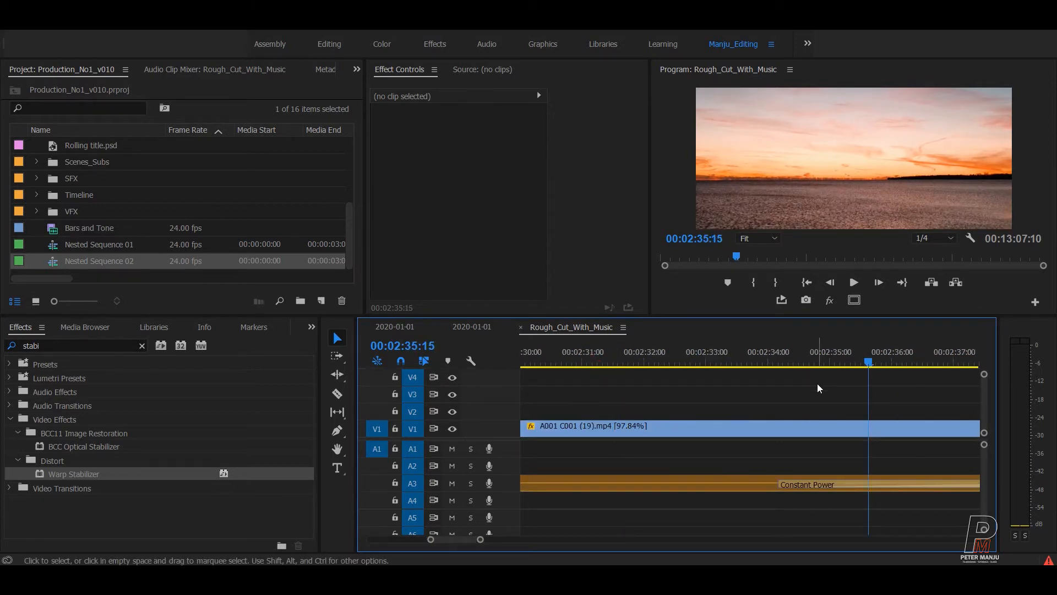
# Scrub through the Rolling title.psd credits and return to the title's start.
pyautogui.press('-')
pyautogui.press('-')
pyautogui.press('-')
pyautogui.click(801, 356)
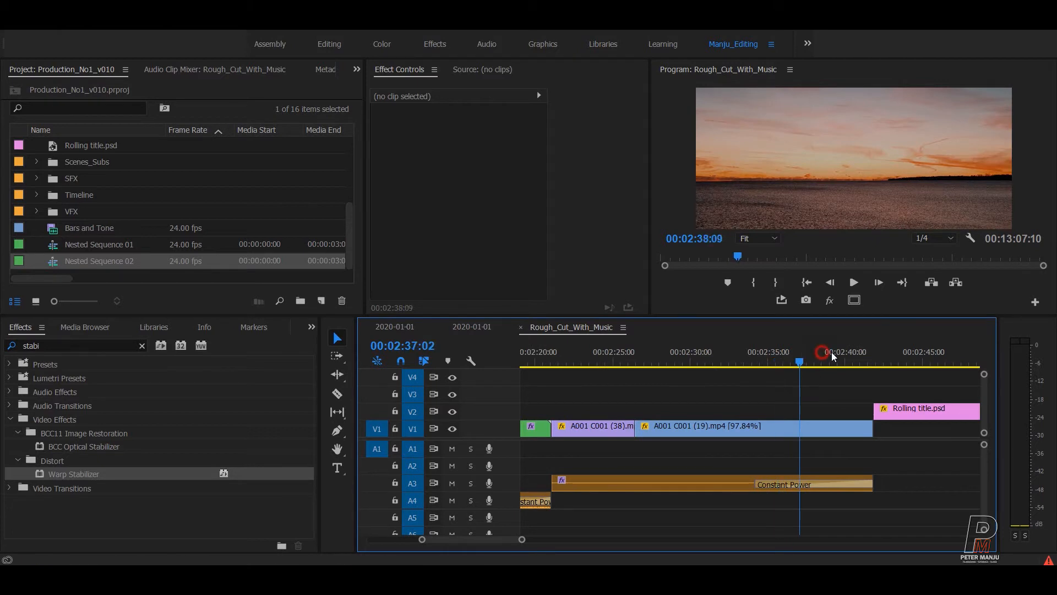
pyautogui.click(853, 353)
pyautogui.press('Down')
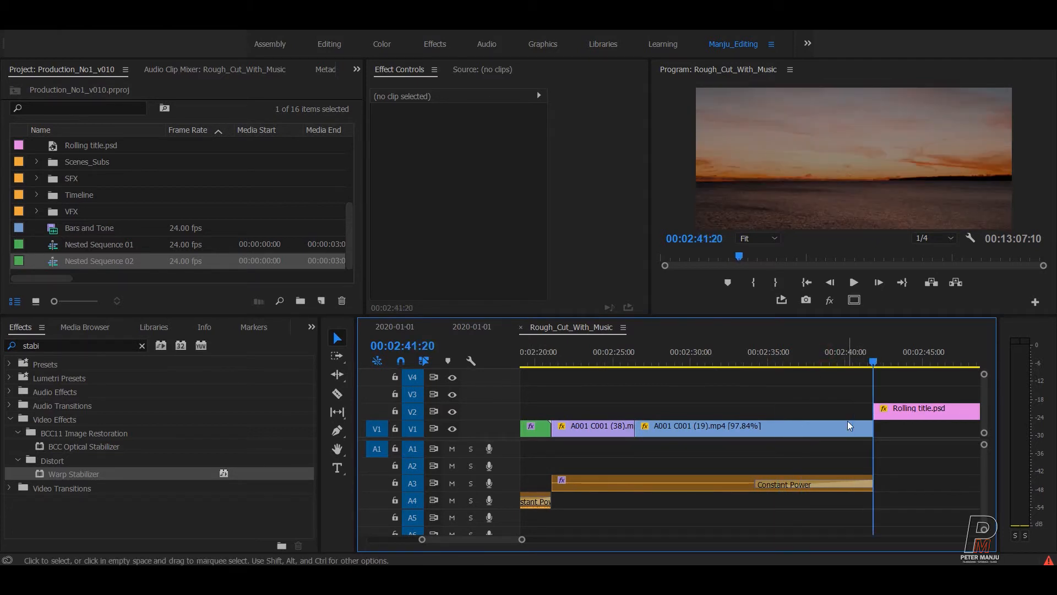
pyautogui.click(883, 364)
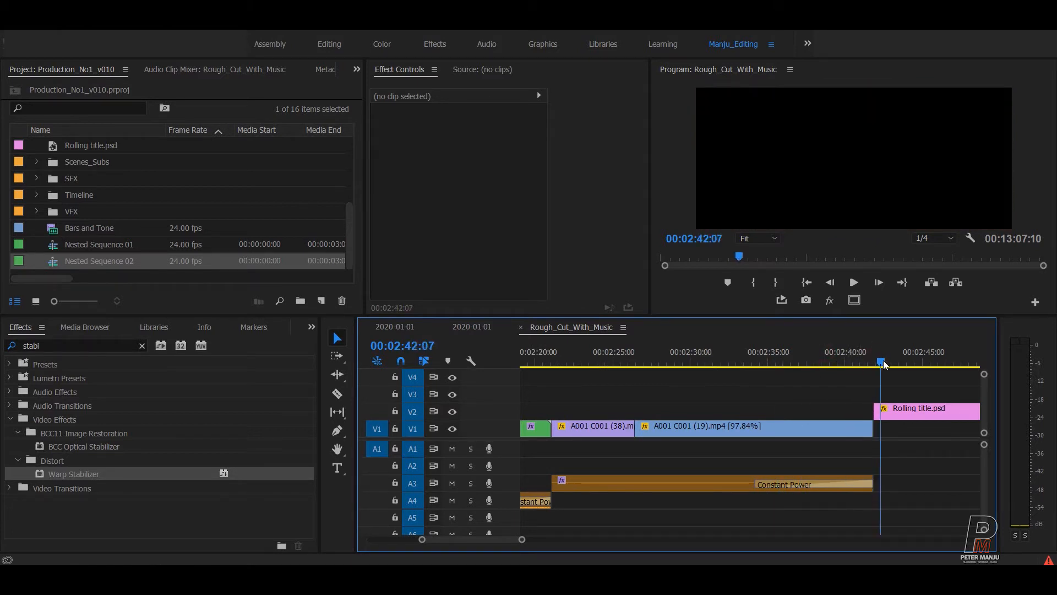
pyautogui.moveTo(904, 363); pyautogui.dragTo(881, 374)
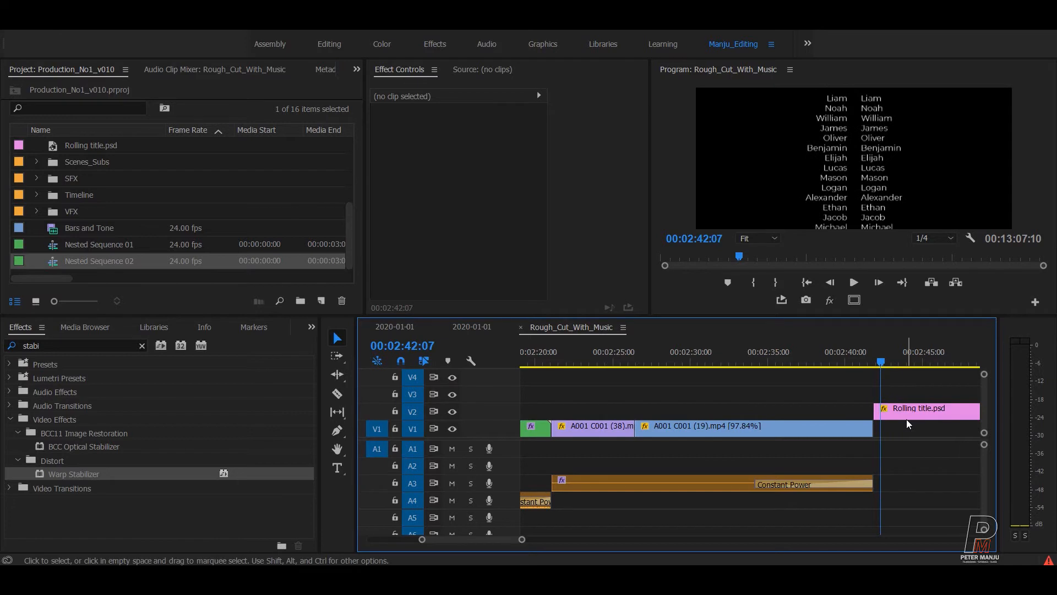
pyautogui.press('=')
pyautogui.press('=')
pyautogui.press('Up')
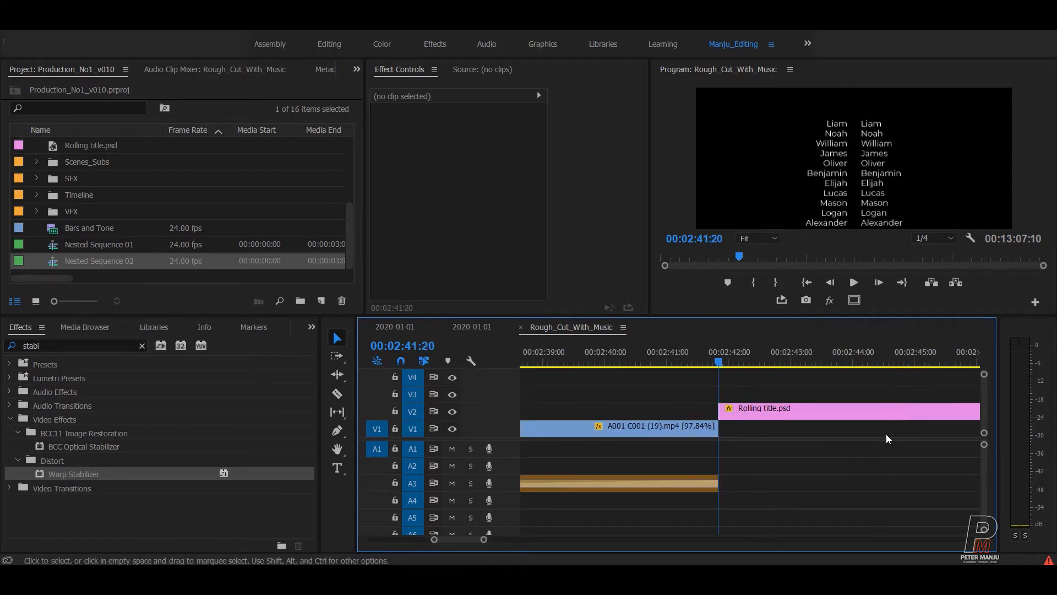
# Lower Rolling title.psd's Position Y to about 4150 and play back the credit roll.
pyautogui.click(751, 413)
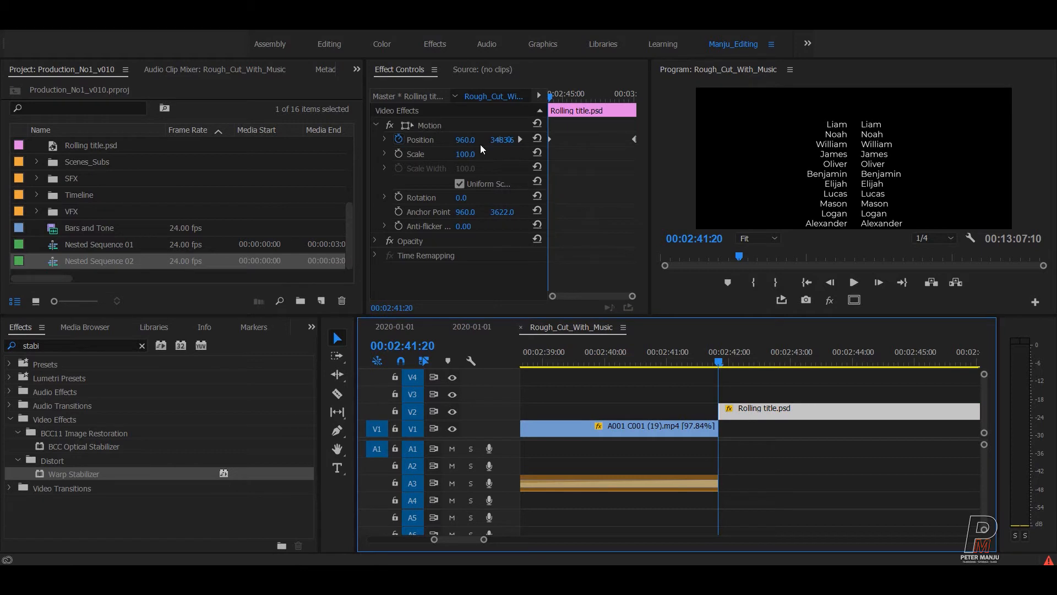
pyautogui.moveTo(506, 144)
pyautogui.mouseDown()
pyautogui.moveTo(492, 144)
pyautogui.moveTo(589, 144)
pyautogui.moveTo(499, 140)
pyautogui.mouseUp()
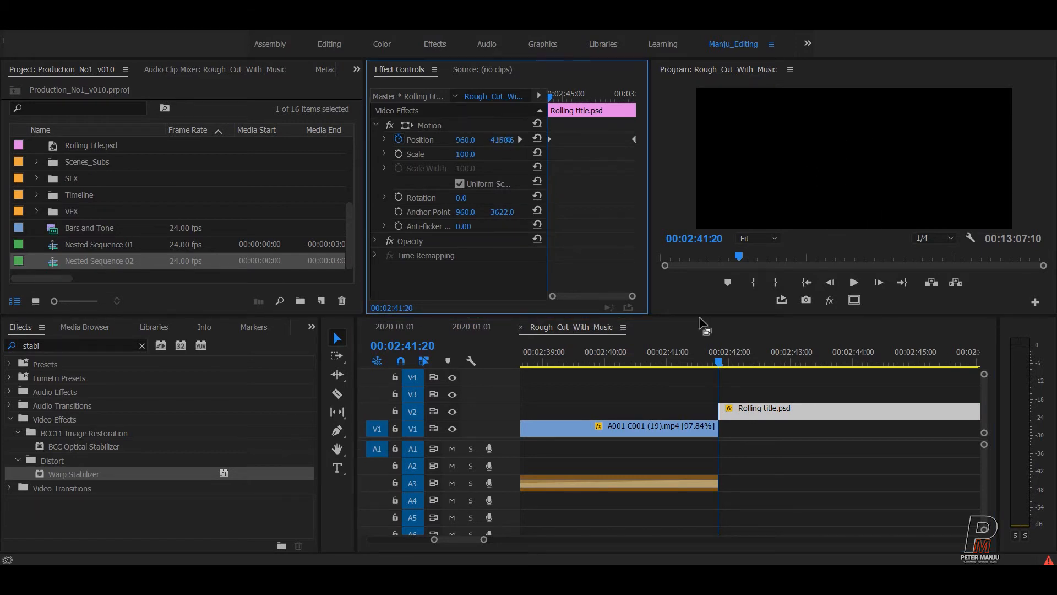
pyautogui.click(778, 479)
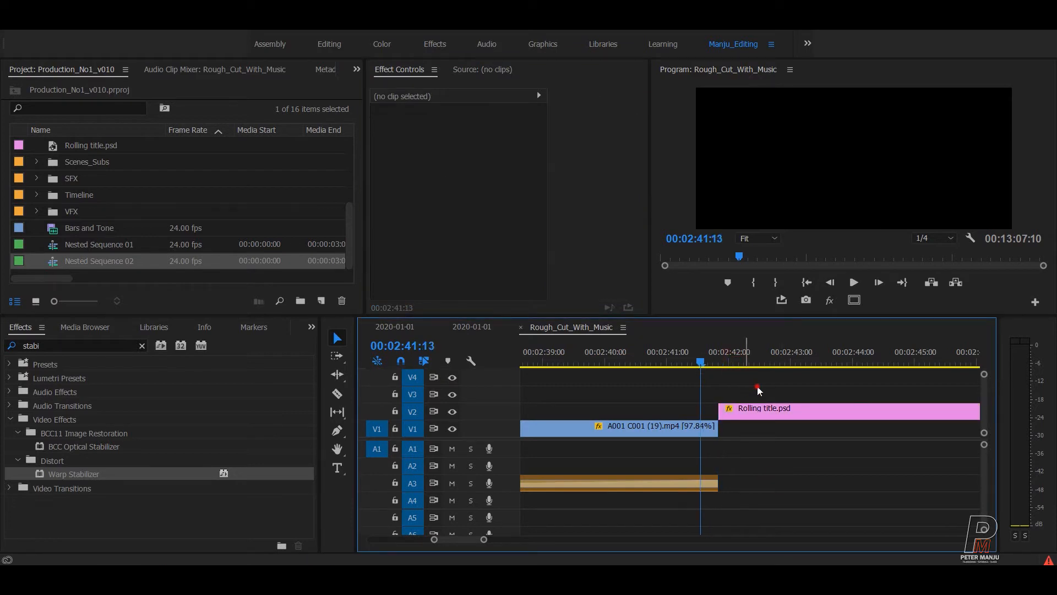
pyautogui.press('space')
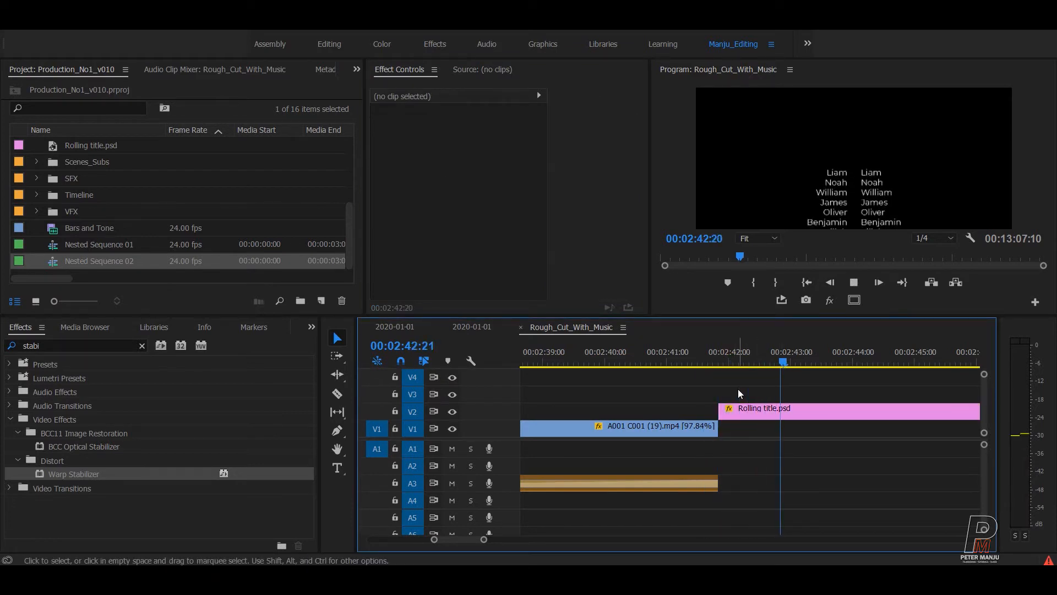
pyautogui.press('space')
# Zoom the timeline out and move the playhead to the Nested Sequence 02 area.
pyautogui.press('-')
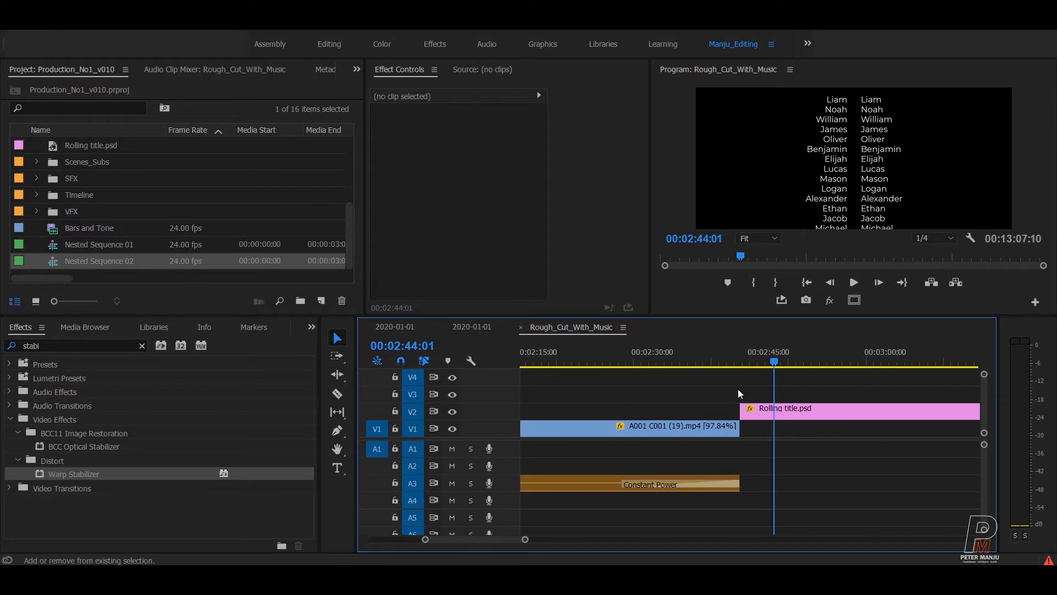
pyautogui.press('-')
pyautogui.press('-')
pyautogui.press('-')
pyautogui.click(700, 353)
pyautogui.click(704, 353)
# Inspect Nested Sequence 02's Warp Stabilizer settings, play the clip, then return to the sequence start.
pyautogui.press('=')
pyautogui.press('=')
pyautogui.press('=')
pyautogui.press('=')
pyautogui.press('=')
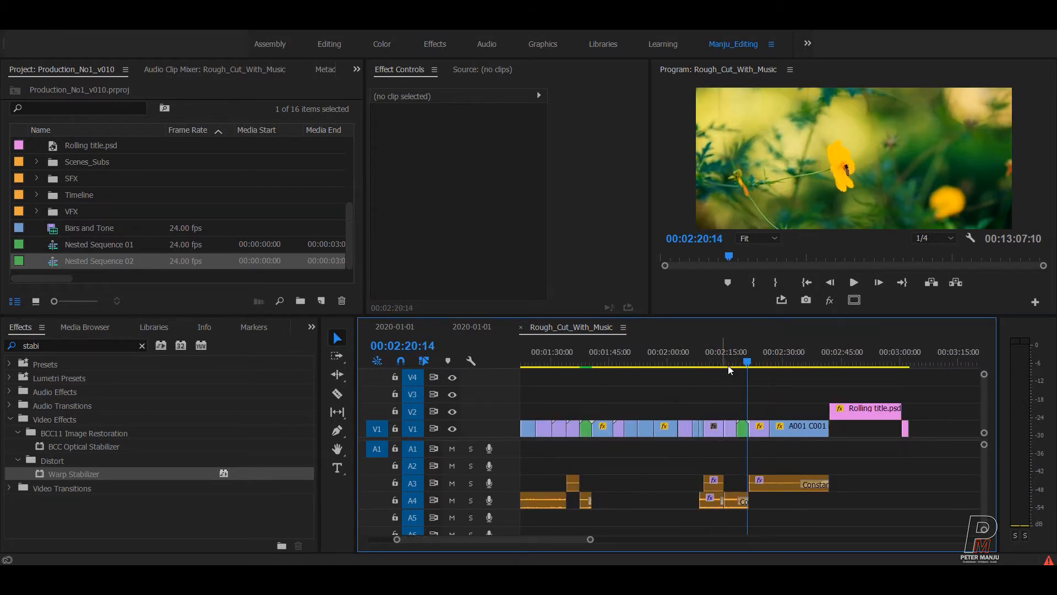
pyautogui.click(726, 422)
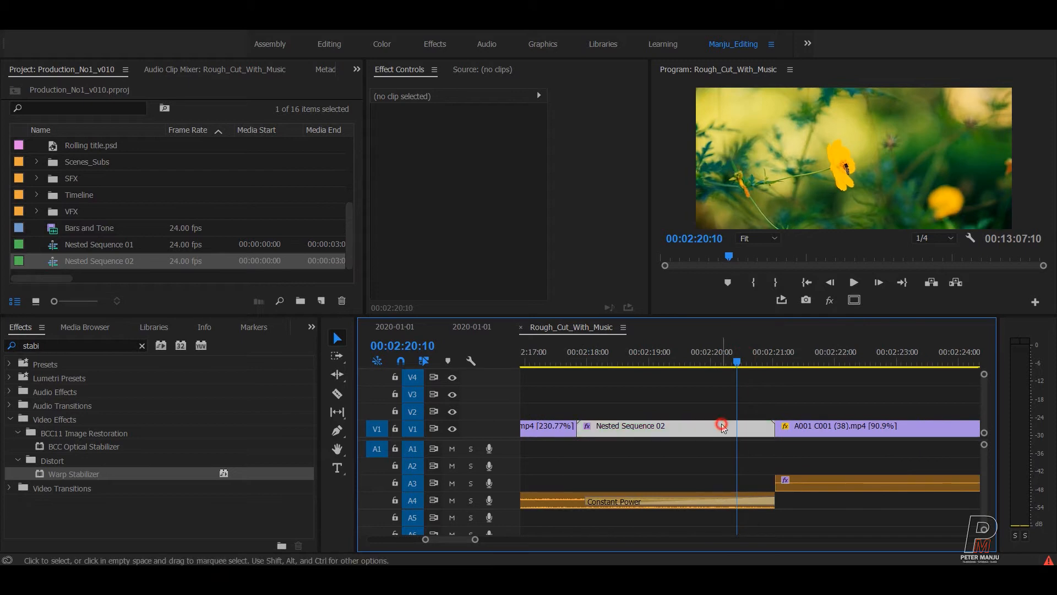
pyautogui.click(421, 269)
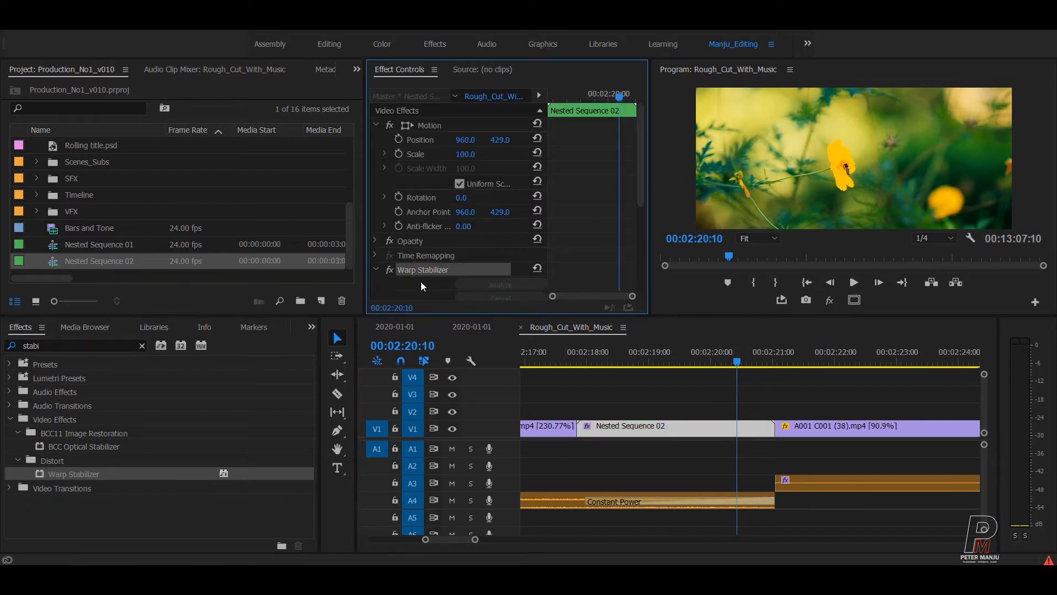
pyautogui.click(710, 394)
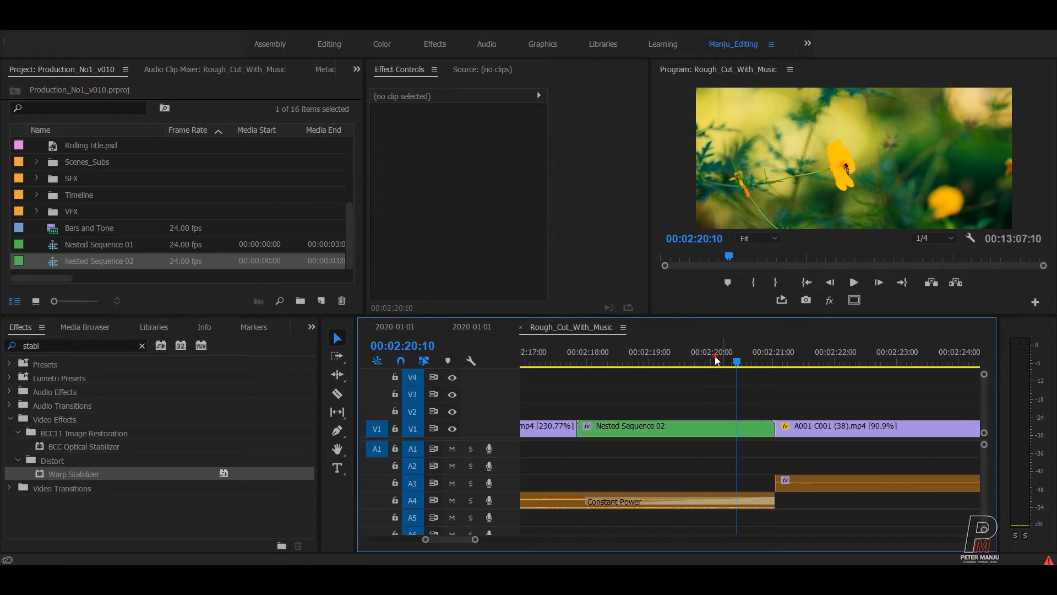
pyautogui.click(596, 365)
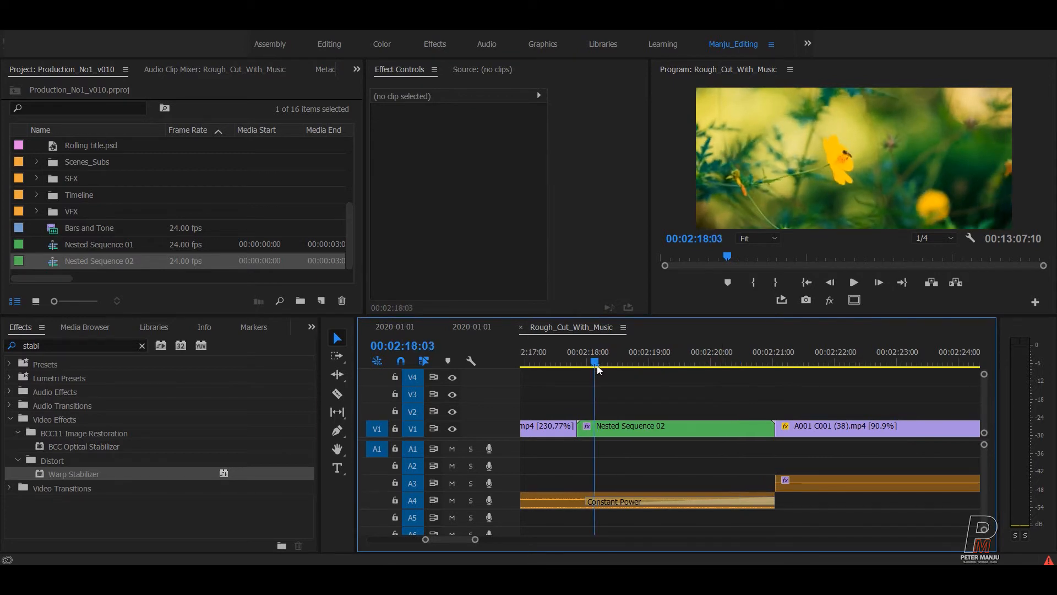
pyautogui.press('space')
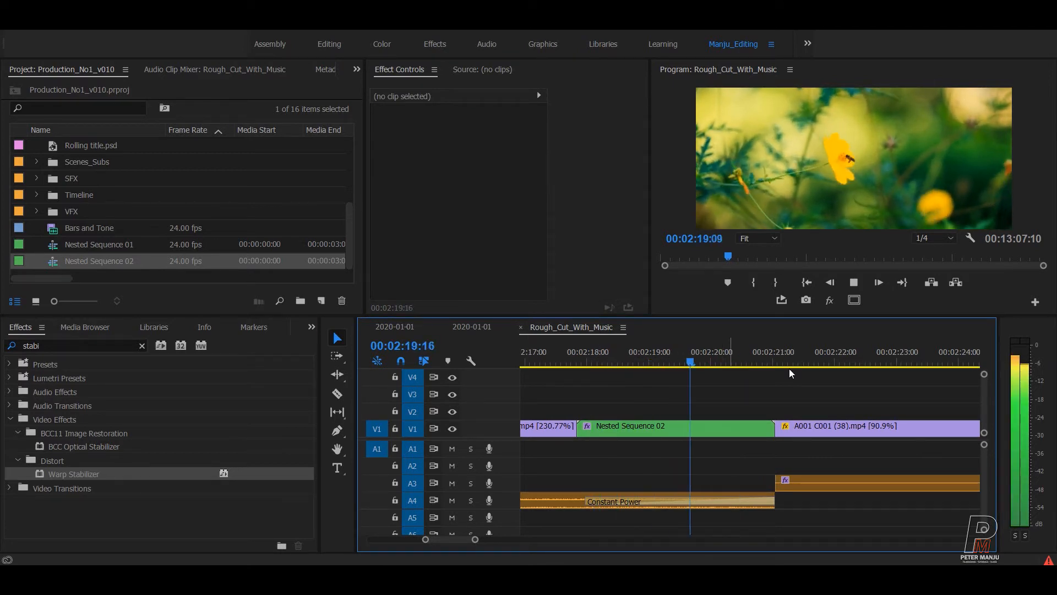
pyautogui.press('space')
pyautogui.press('-')
pyautogui.press('-')
pyautogui.press('-')
pyautogui.press('-')
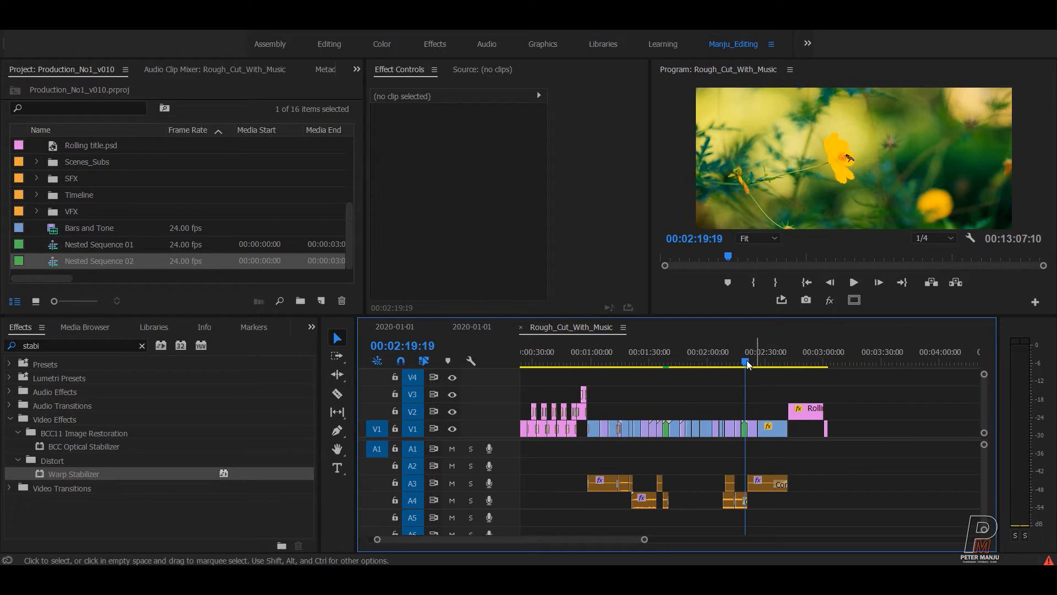
pyautogui.press('Home')
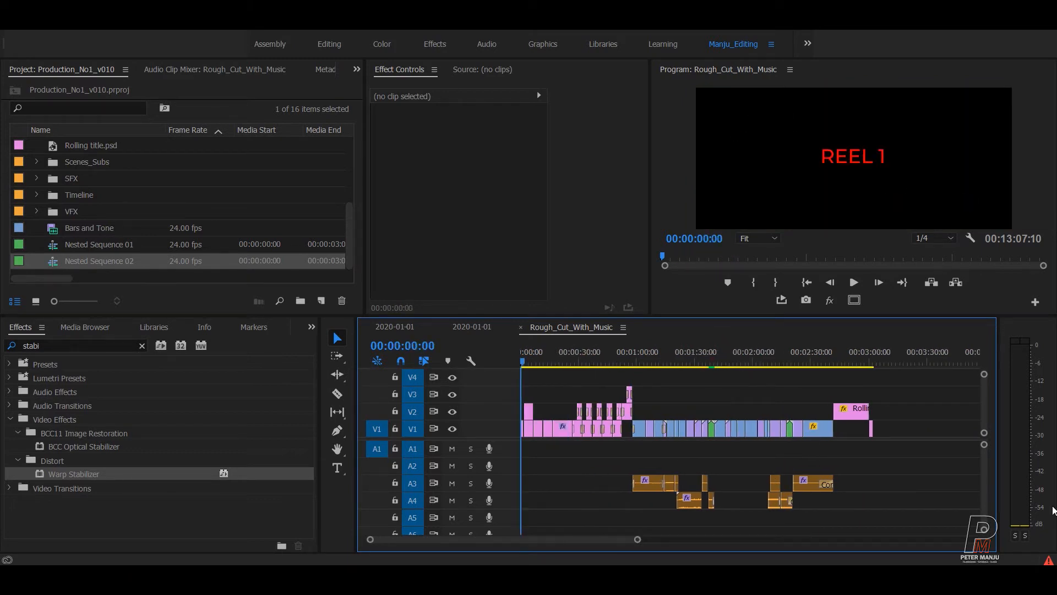
# Scrub into the certificate clip, save the project, and maximize the Timeline panel.
pyautogui.press('=')
pyautogui.press('=')
pyautogui.press('=')
pyautogui.press('=')
pyautogui.click(645, 364)
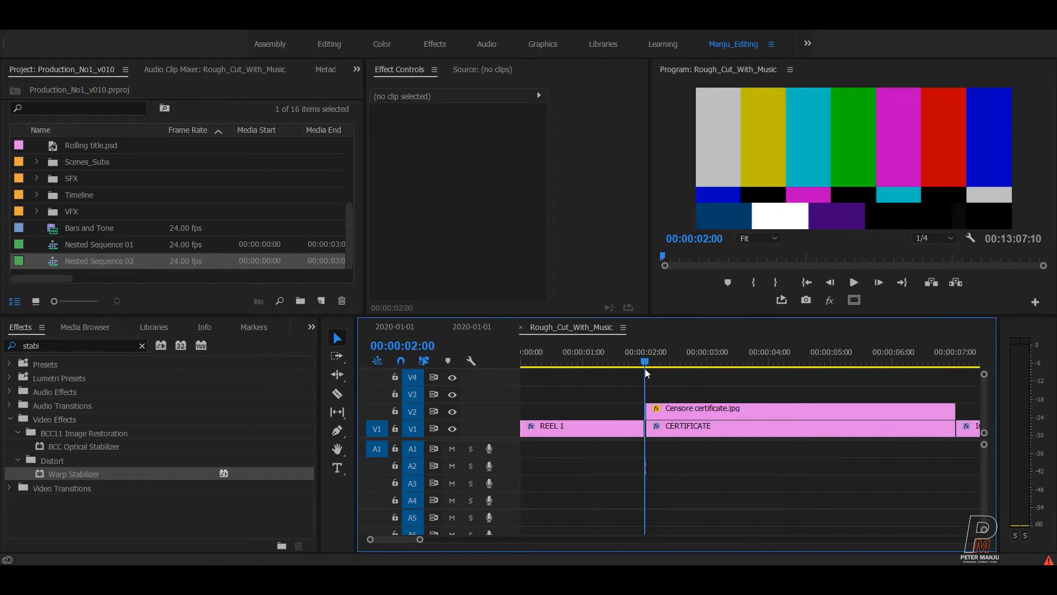
pyautogui.moveTo(646, 373); pyautogui.dragTo(754, 367)
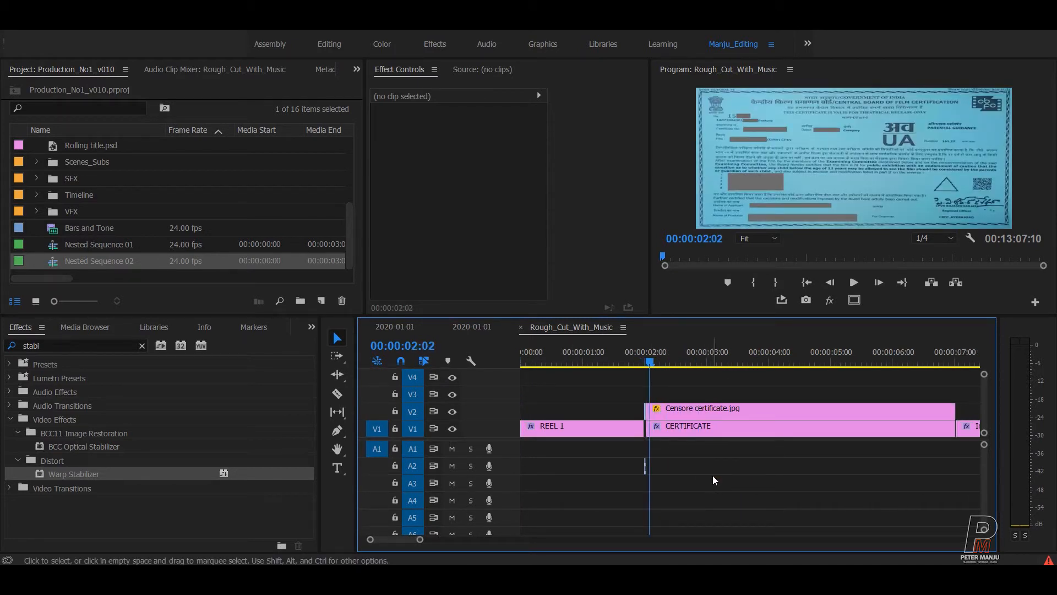
pyautogui.hotkey('ctrl', 's')
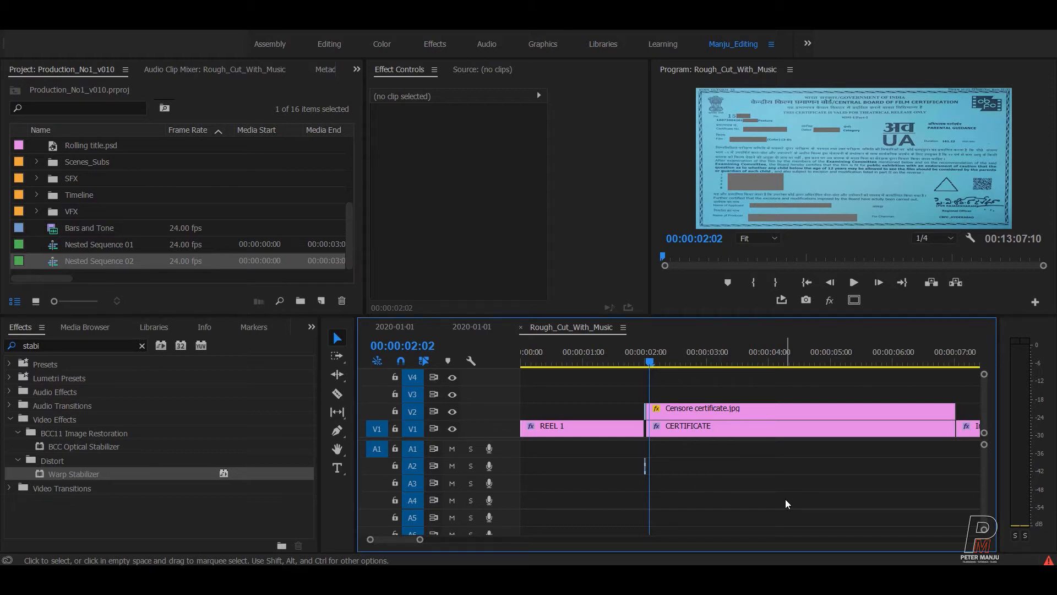
pyautogui.press('`')
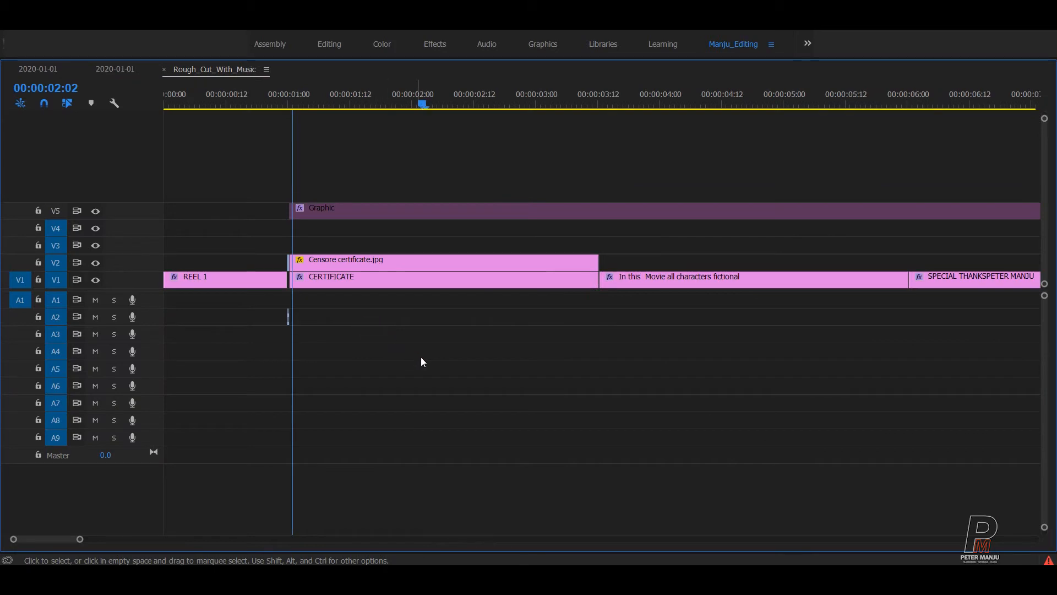
# Delete the REEL 1 and stray opening clips and extract the leftover gap so clips start at zero.
pyautogui.press('=')
pyautogui.press('=')
pyautogui.moveTo(494, 231); pyautogui.dragTo(567, 354)
pyautogui.press('Delete')
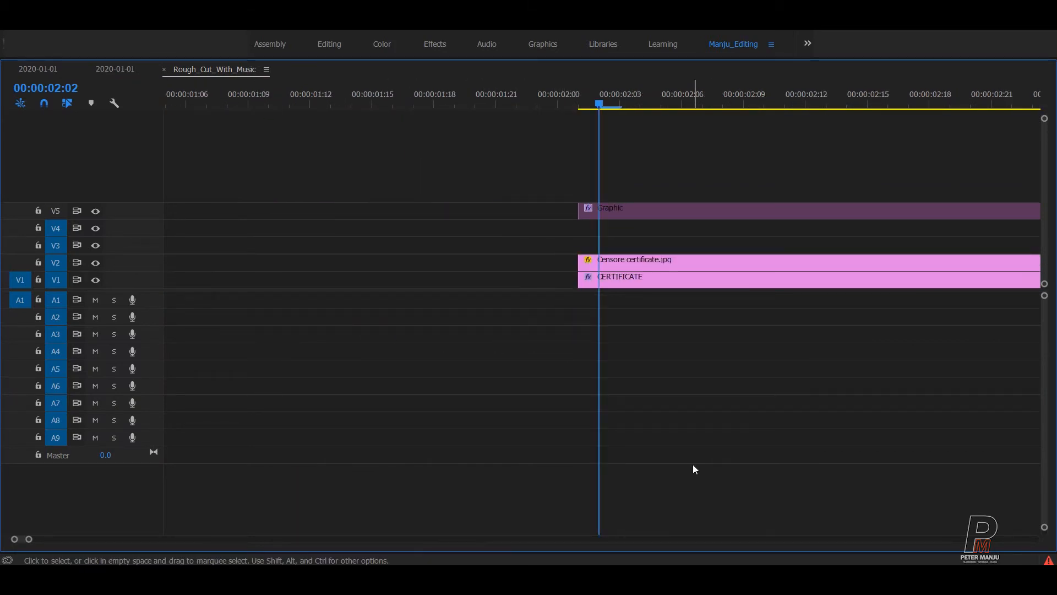
pyautogui.press('Home')
pyautogui.press('i')
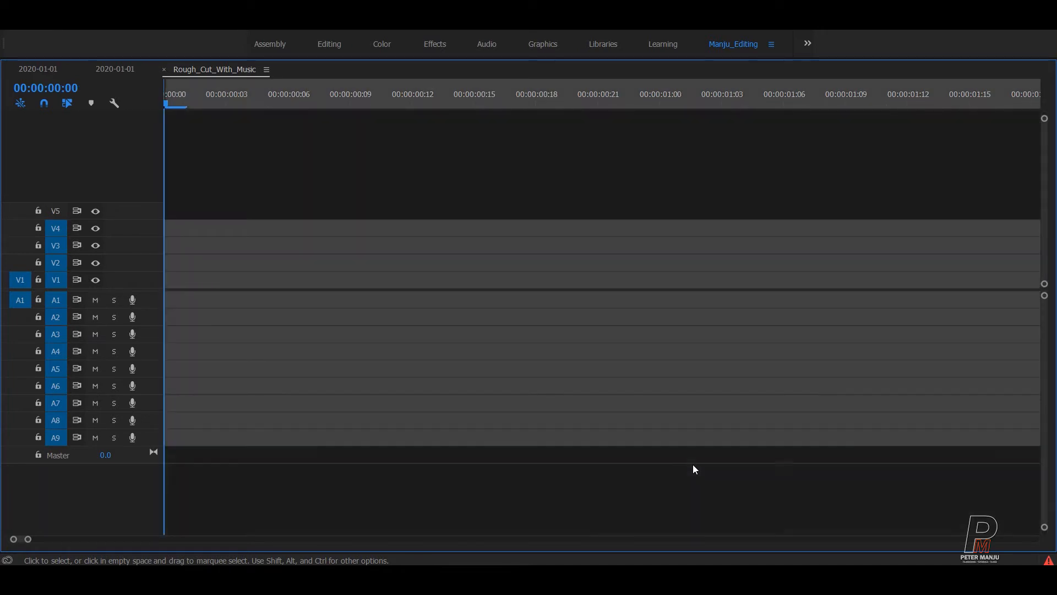
pyautogui.press('Down')
pyautogui.press('Left')
pyautogui.press('o')
pyautogui.press("'")
# Locate the rolling title's last frame near the end of the sequence.
pyautogui.press('-')
pyautogui.press('-')
pyautogui.press('-')
pyautogui.press('-')
pyautogui.press('-')
pyautogui.press('-')
pyautogui.press('-')
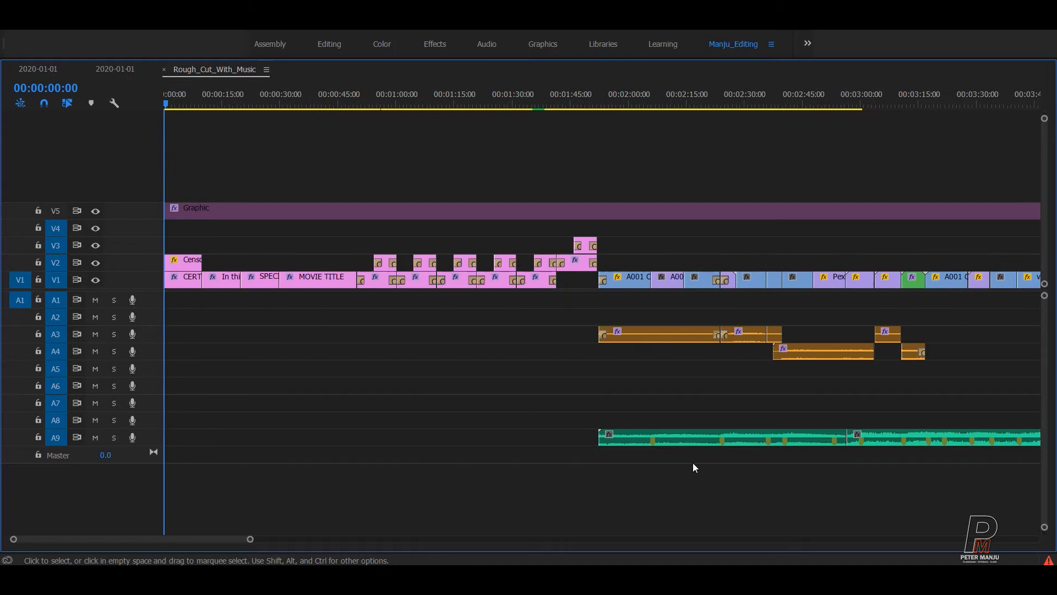
pyautogui.press('-')
pyautogui.click(489, 98)
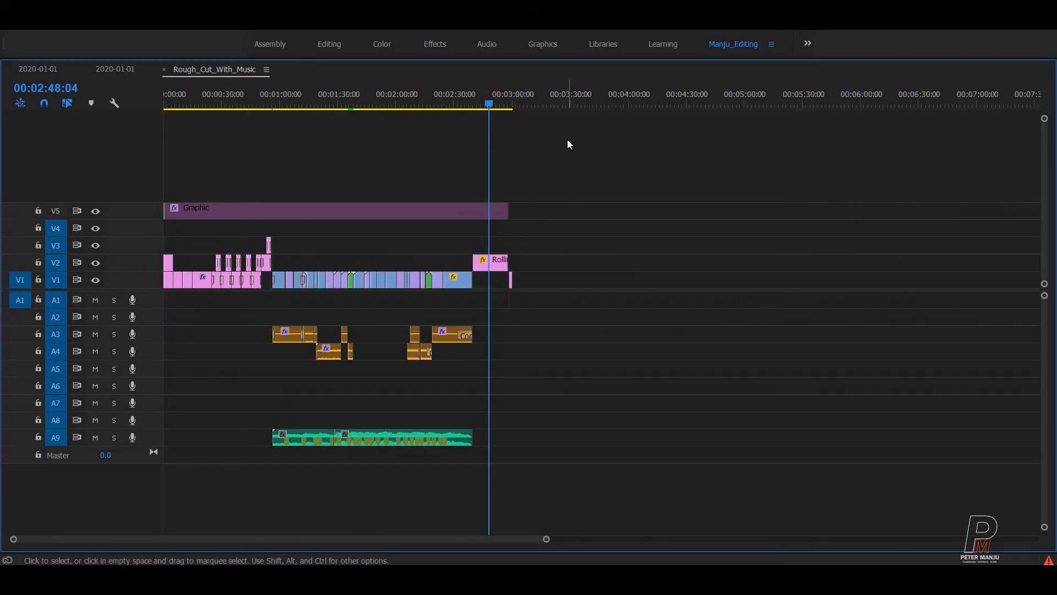
pyautogui.press('=')
pyautogui.press('=')
pyautogui.press('=')
pyautogui.press('=')
pyautogui.press('Down')
pyautogui.press('Left')
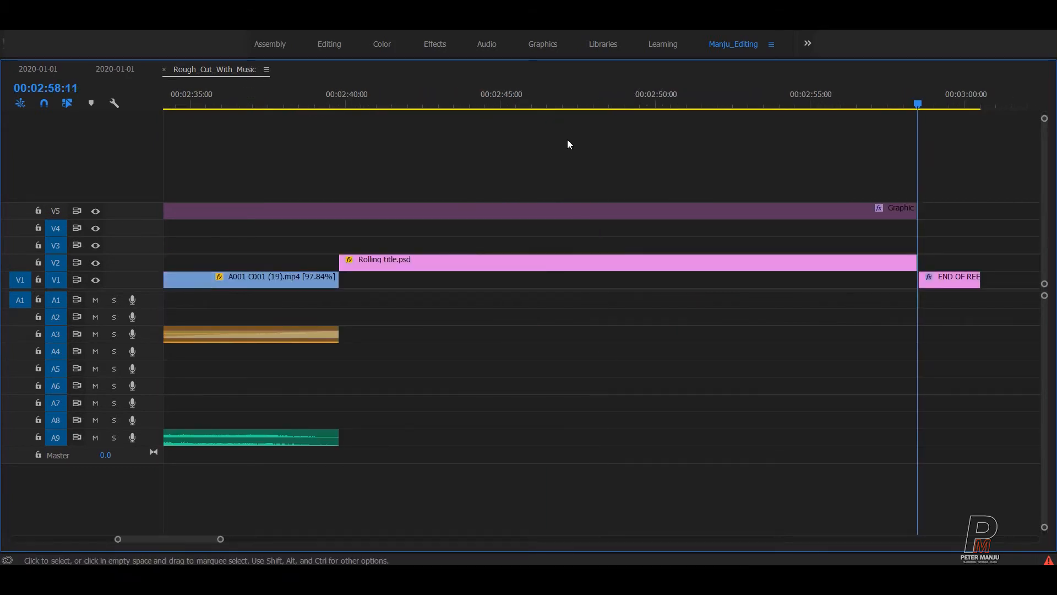
pyautogui.press('=')
pyautogui.press('=')
pyautogui.press('Right')
pyautogui.press('Left')
# Extract the END OF REEL section after the rolling title and save the project.
pyautogui.press('Down')
pyautogui.press('Down')
pyautogui.press('o')
pyautogui.press('Left')
pyautogui.press("'")
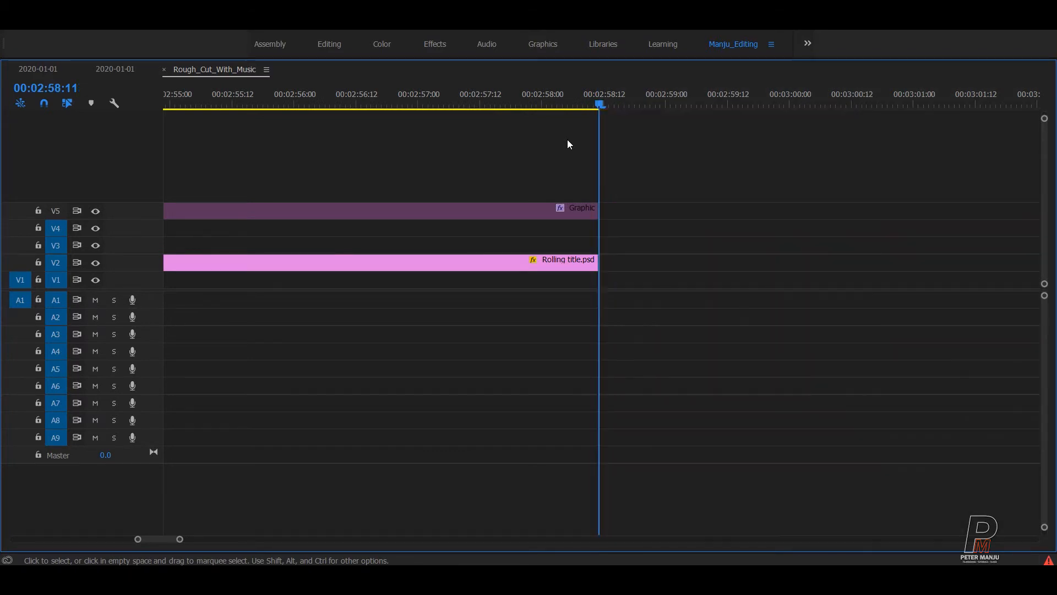
pyautogui.hotkey('ctrl', 's')
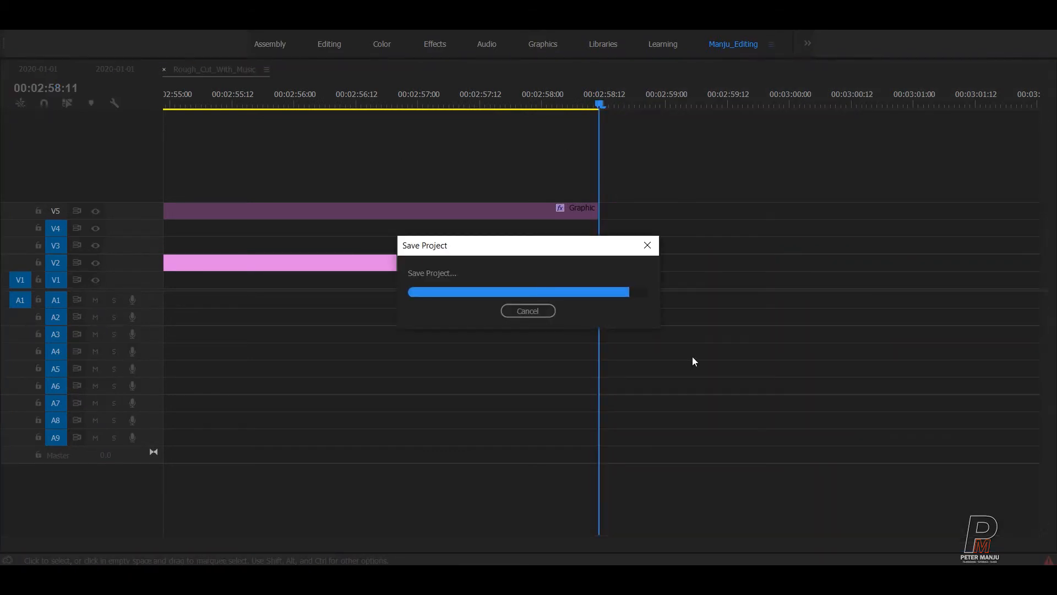
# Delete the stray clips at the far end of V1 and save.
pyautogui.press('-')
pyautogui.press('-')
pyautogui.press('-')
pyautogui.press('-')
pyautogui.press('-')
pyautogui.press('-')
pyautogui.press('-')
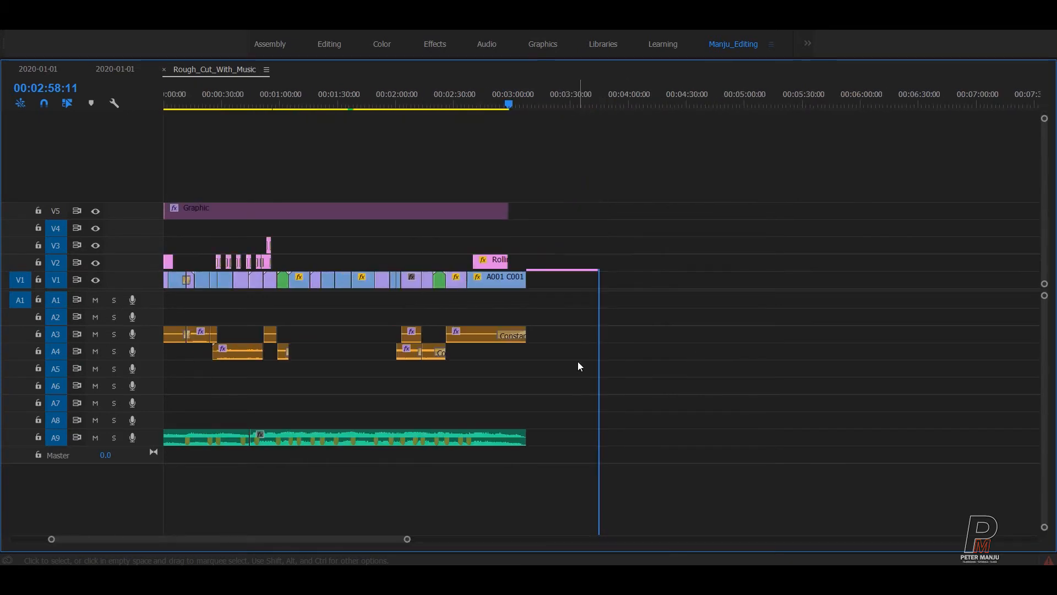
pyautogui.press('-')
pyautogui.press('Home')
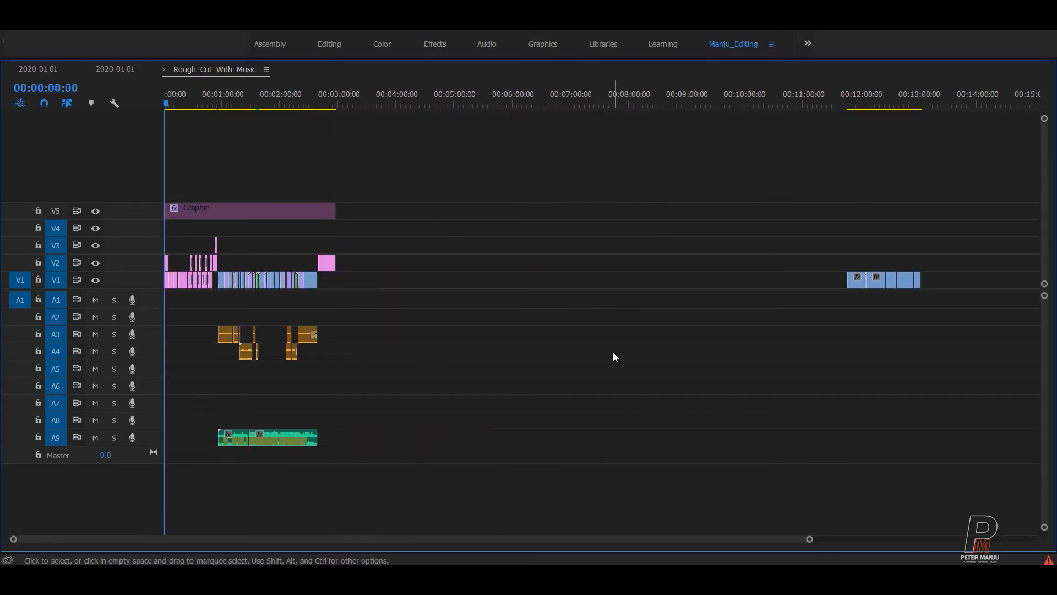
pyautogui.moveTo(796, 186); pyautogui.dragTo(1048, 373)
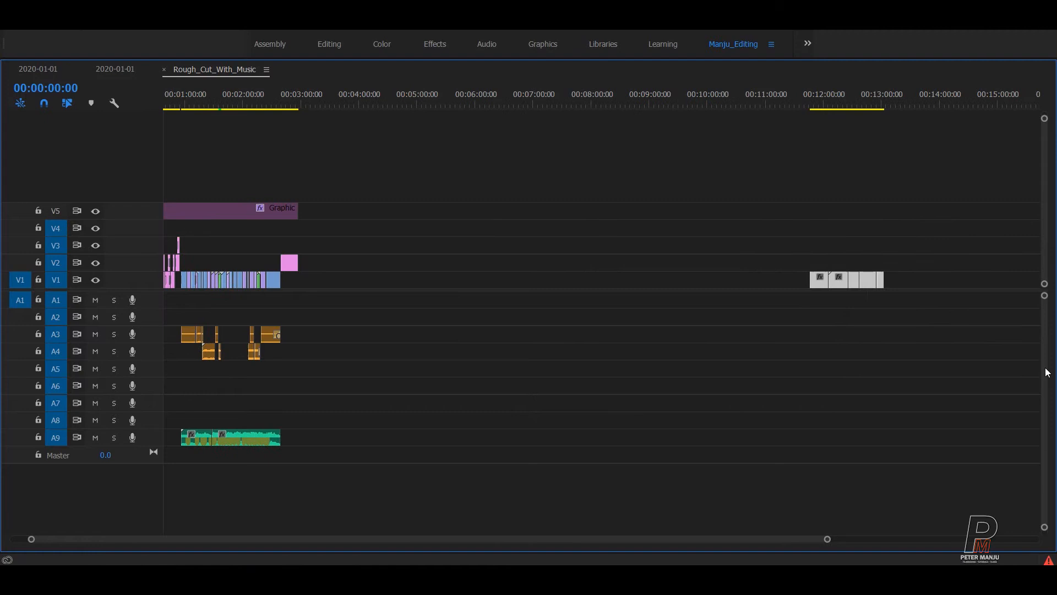
pyautogui.press('Delete')
pyautogui.hotkey('ctrl', 's')
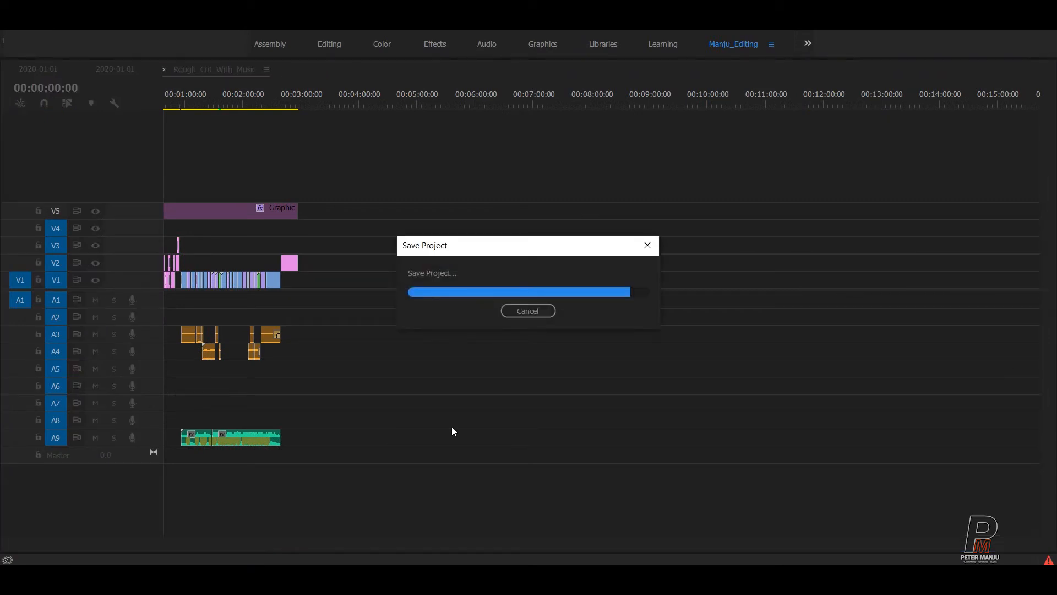
# Review the sequence start and A9 gap, save again, and restore the full editing workspace.
pyautogui.moveTo(251, 103); pyautogui.dragTo(165, 107)
pyautogui.press('Home')
pyautogui.press('=')
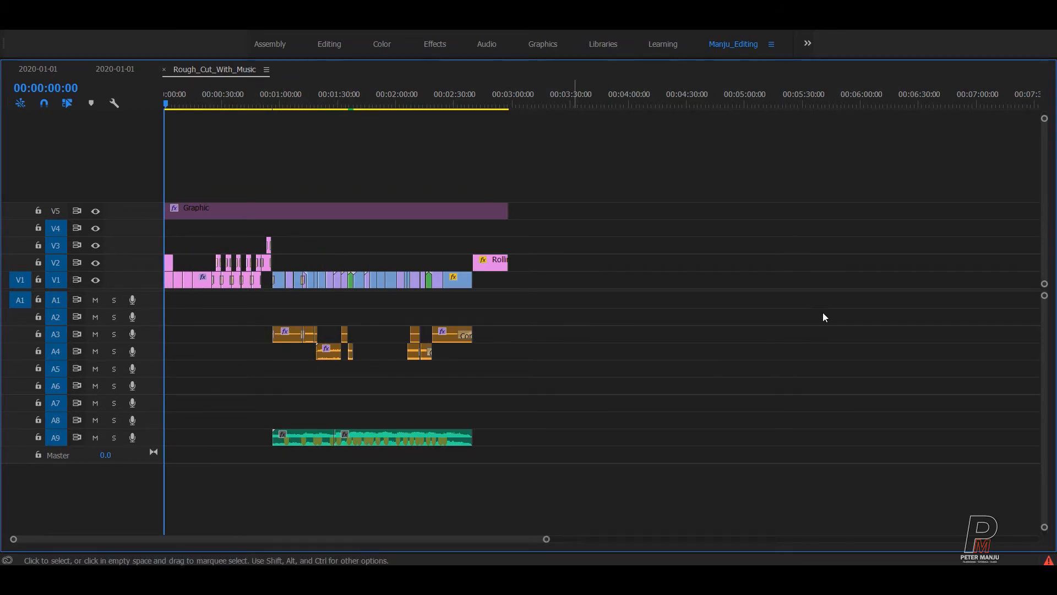
pyautogui.click(1045, 390)
pyautogui.press('=')
pyautogui.press('=')
pyautogui.hotkey('ctrl', 's')
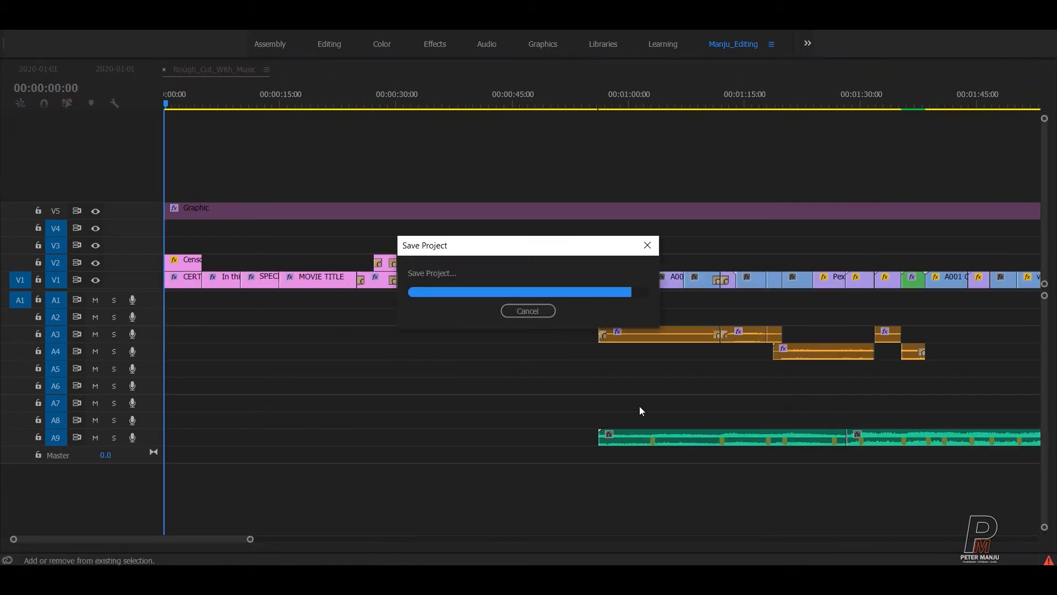
pyautogui.click(363, 430)
pyautogui.press('-')
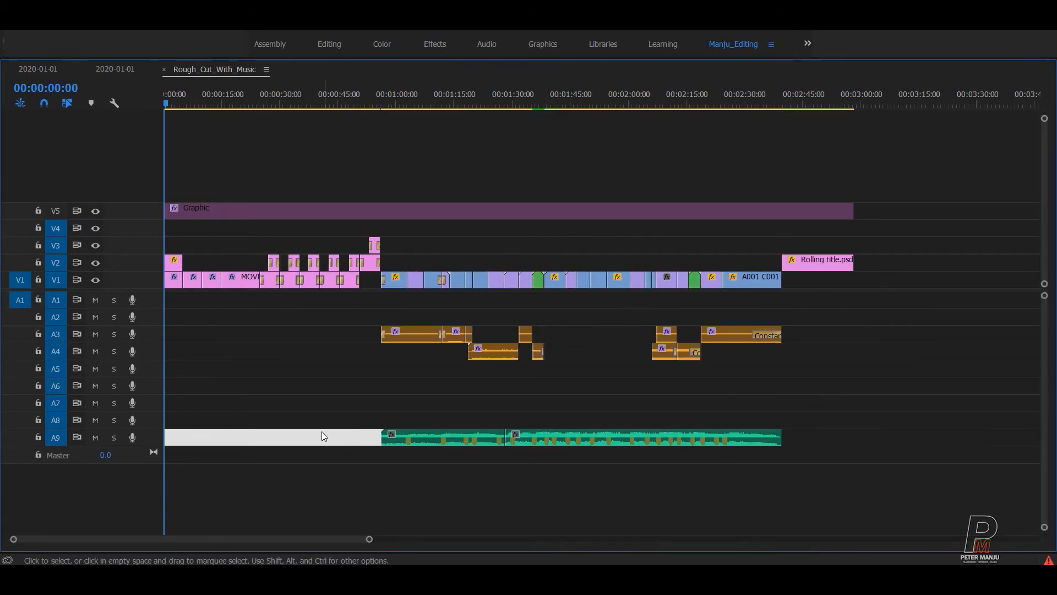
pyautogui.click(379, 452)
pyautogui.hotkey('ctrl', 's')
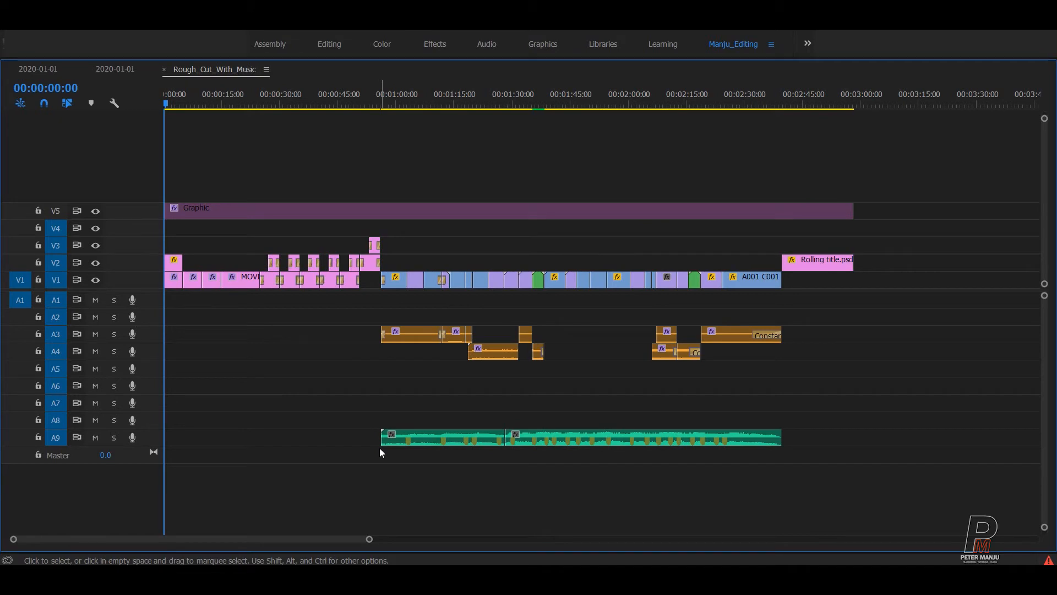
pyautogui.press('`')
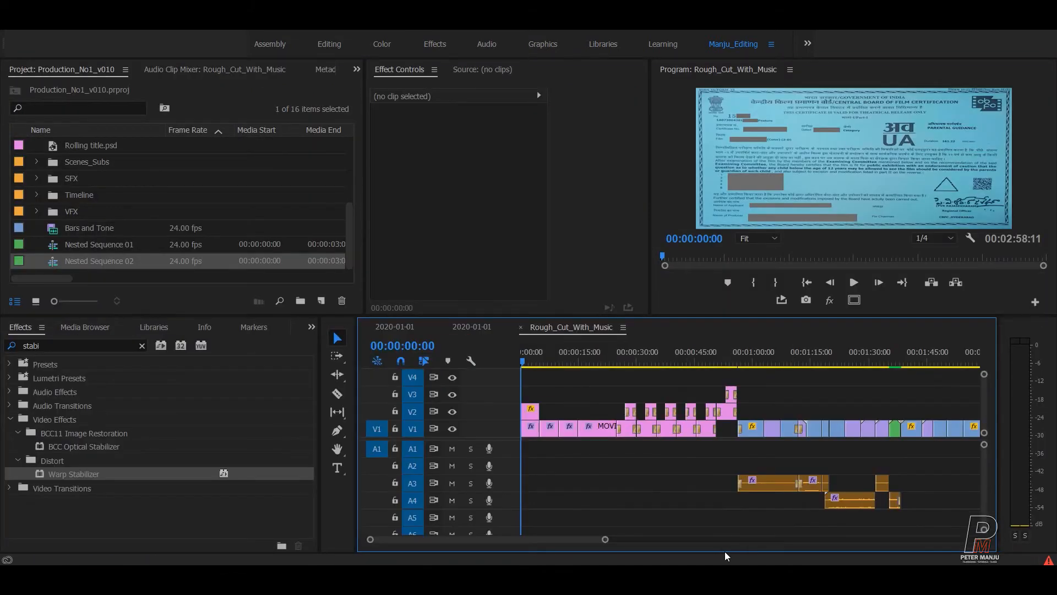
# Check the sequence now ends right after the rolling title and save the project.
pyautogui.press('\\')
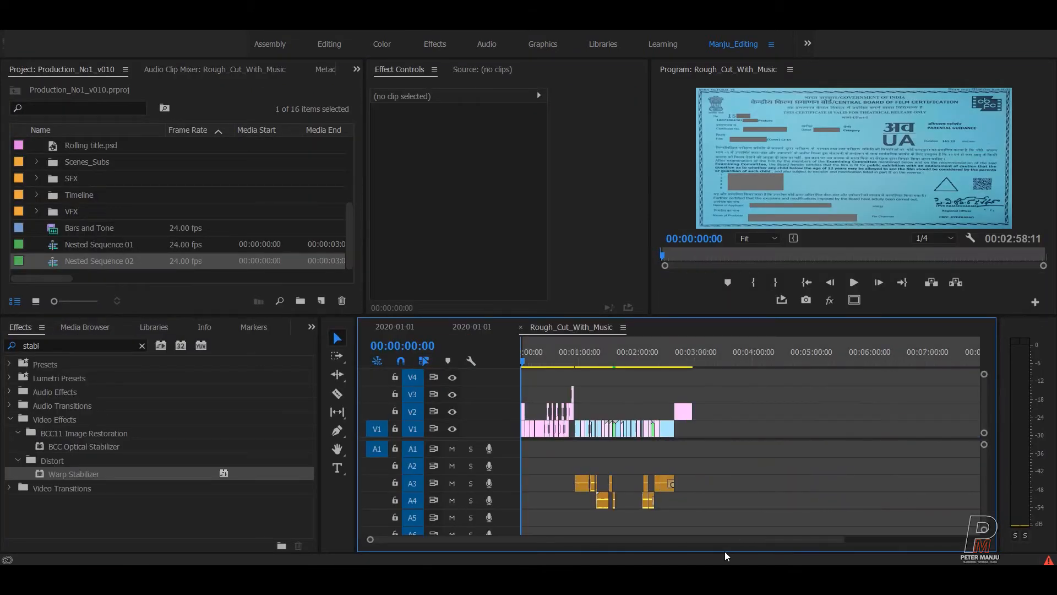
pyautogui.click(694, 352)
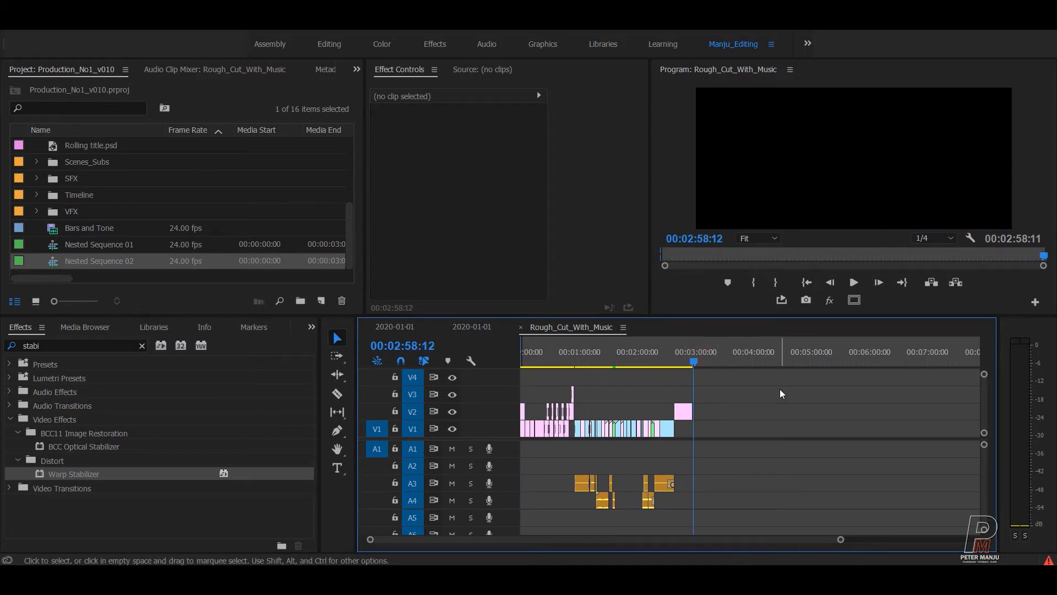
pyautogui.press('Left')
pyautogui.press('Left')
pyautogui.press('=')
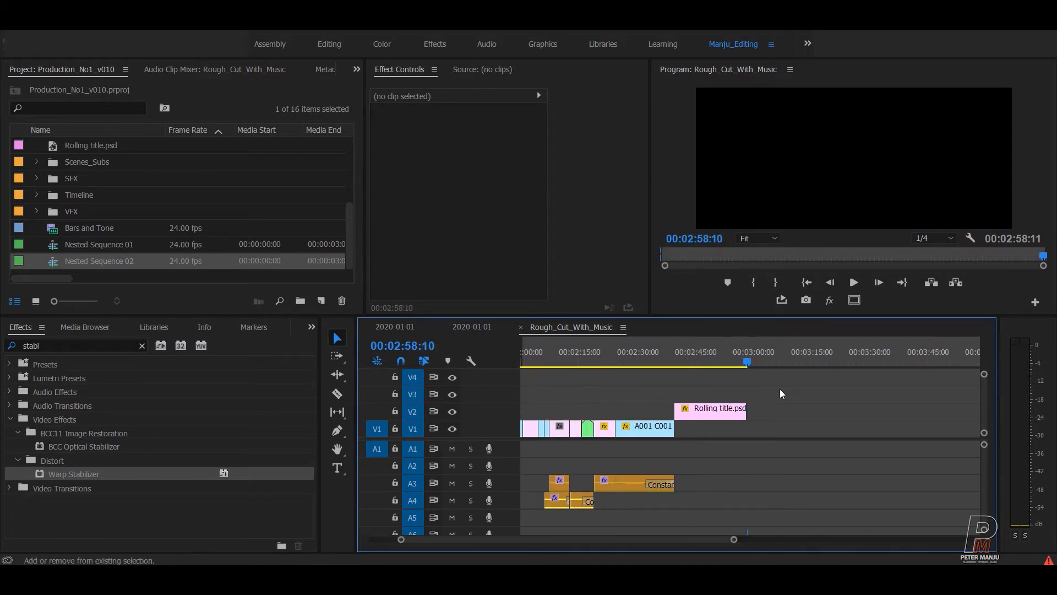
pyautogui.press('=')
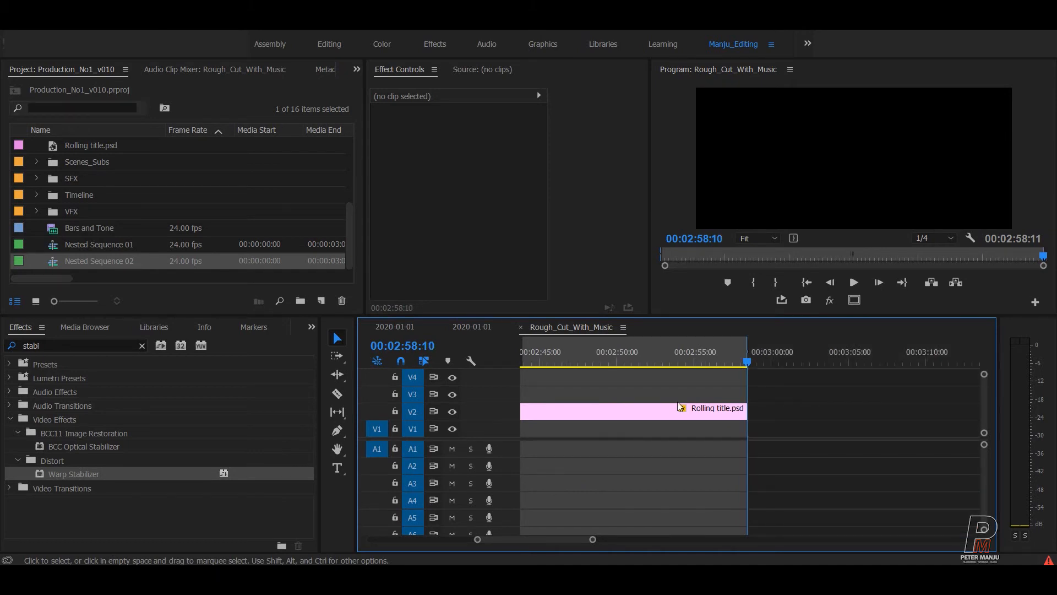
pyautogui.hotkey('ctrl', 's')
# Open Export Settings for Rough_Cut_With_Music from the sequence start.
pyautogui.press('-')
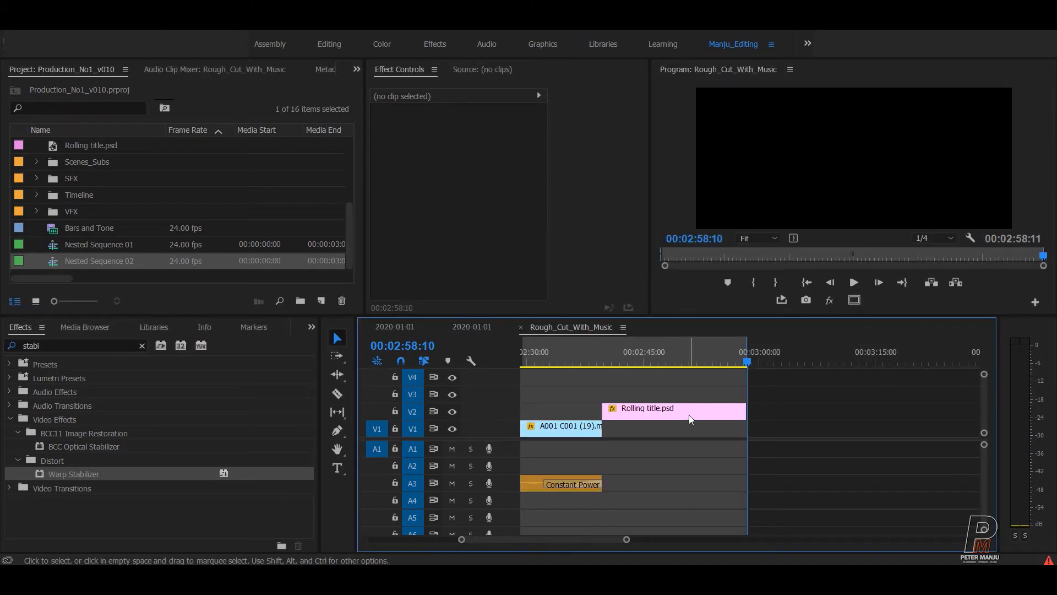
pyautogui.press('Home')
pyautogui.press('-')
pyautogui.press('-')
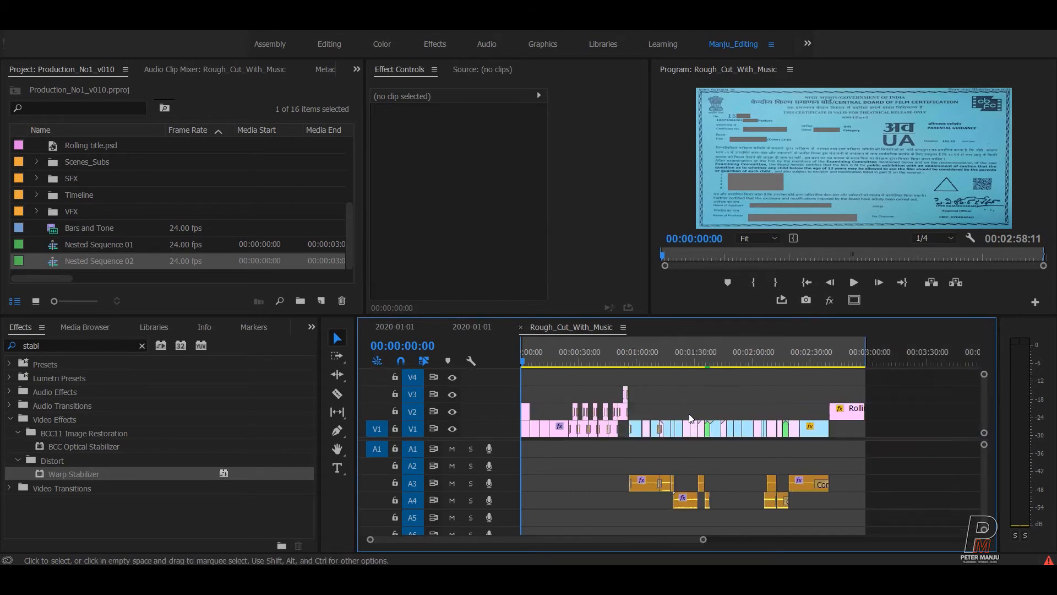
pyautogui.hotkey('ctrl', 'm')
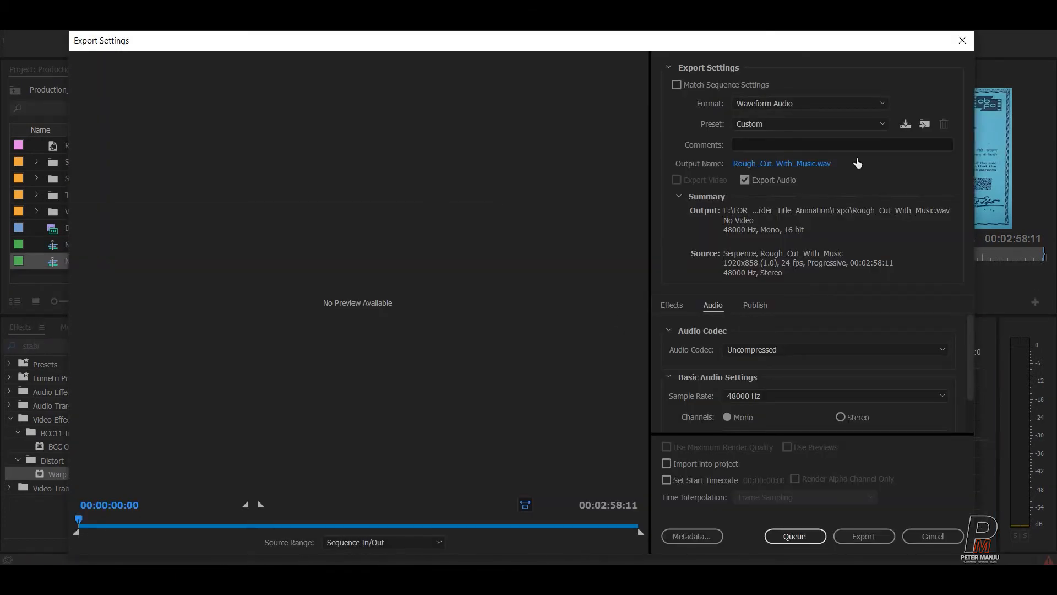
# Switch the export format to DPX, review the 1920x858 frame size, and cancel.
pyautogui.click(759, 108)
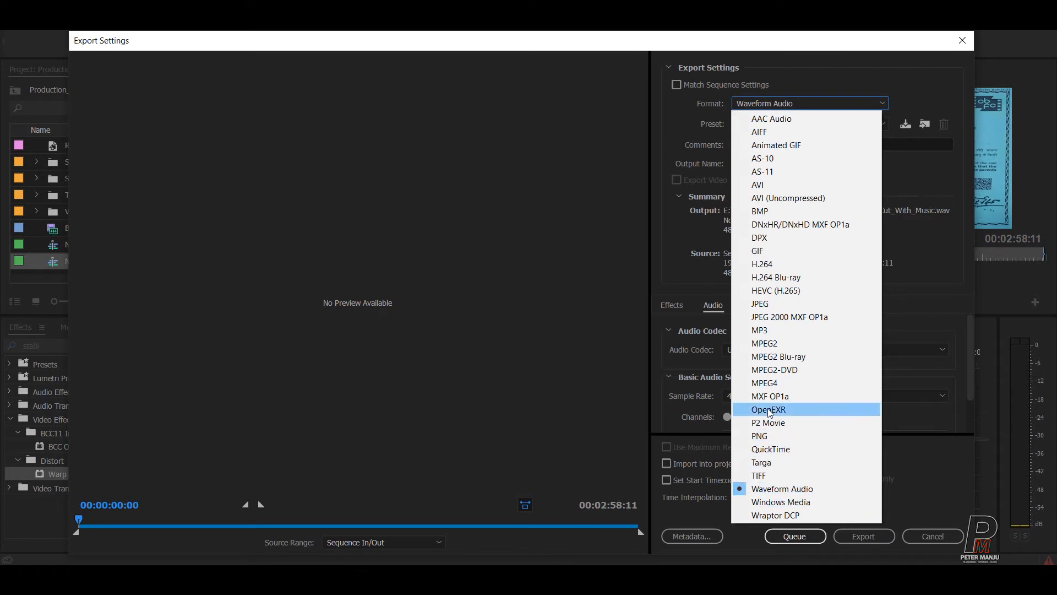
pyautogui.click(772, 241)
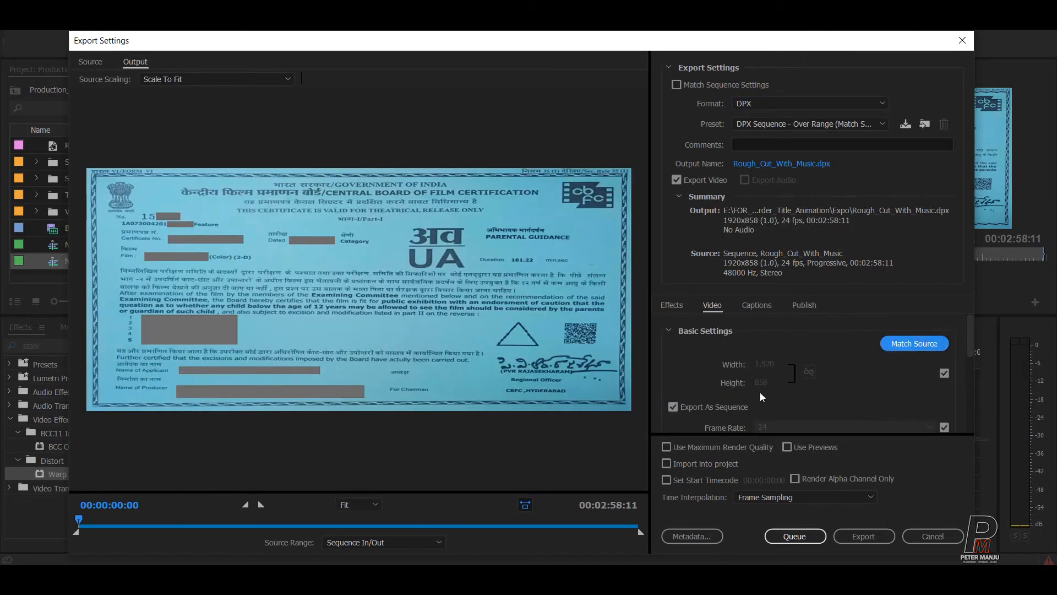
pyautogui.moveTo(970, 327); pyautogui.dragTo(973, 342)
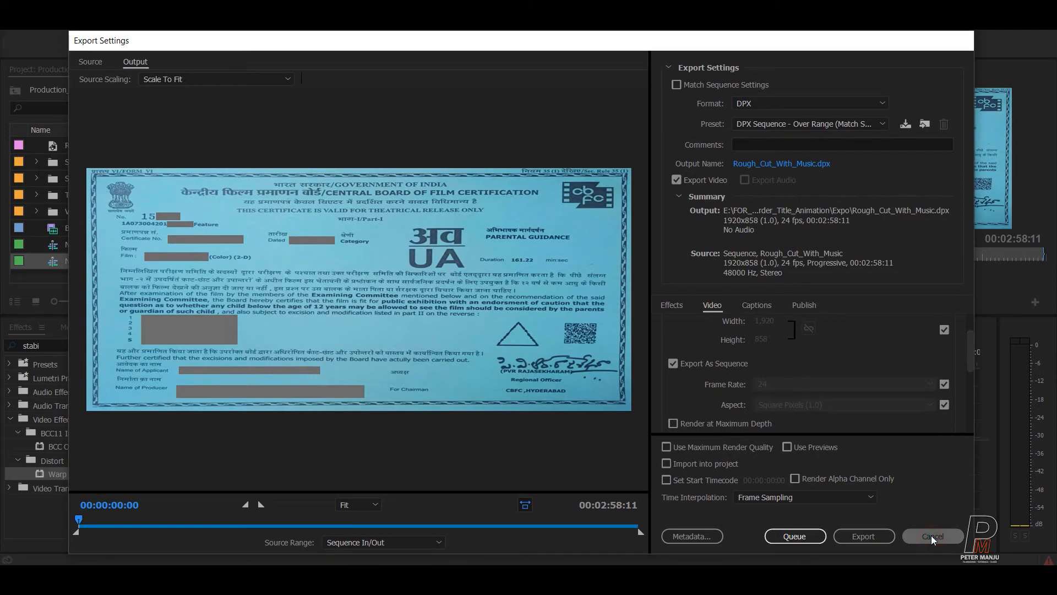
pyautogui.click(932, 537)
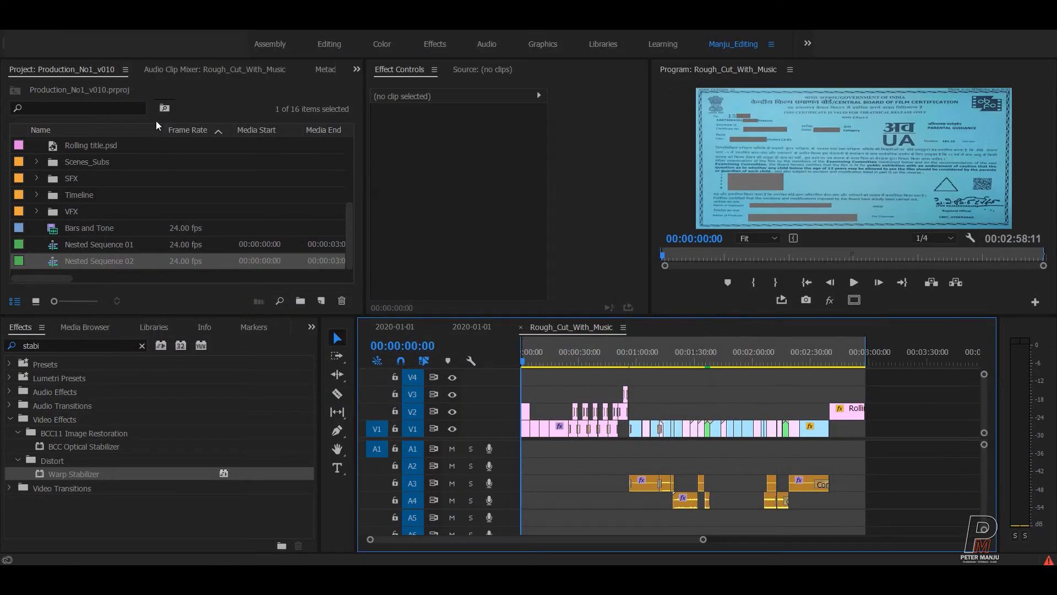
# Set Rough_Cut_With_Music's frame size to 2048x858, save, and reopen Export Settings with Ctrl+M.
pyautogui.click(79, 24)
pyautogui.click(102, 38)
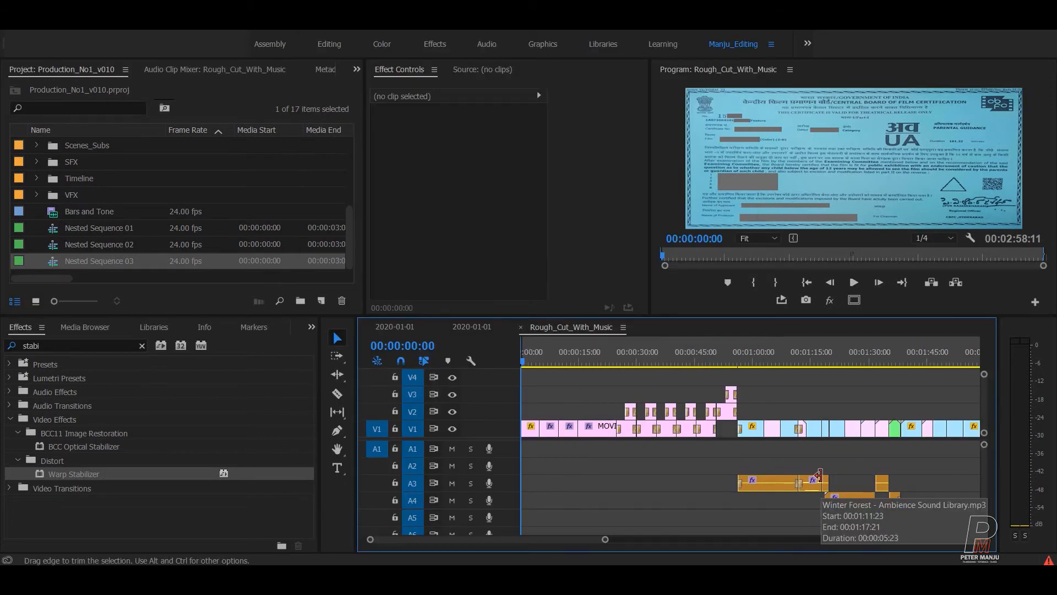
pyautogui.press('-')
pyautogui.press('-')
pyautogui.press('=')
pyautogui.hotkey('ctrl', 's')
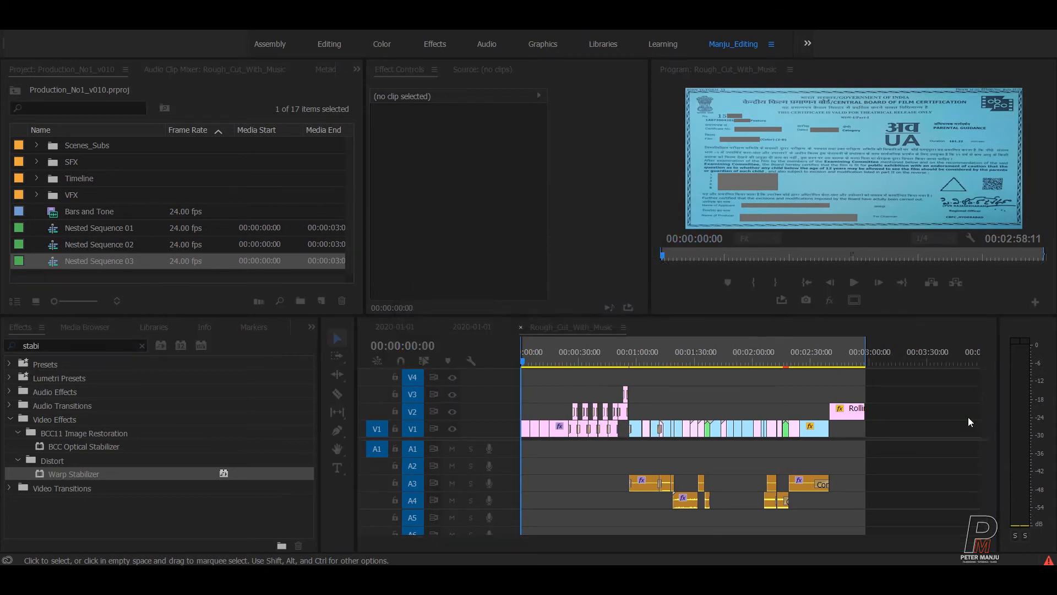
pyautogui.hotkey('ctrl', 'm')
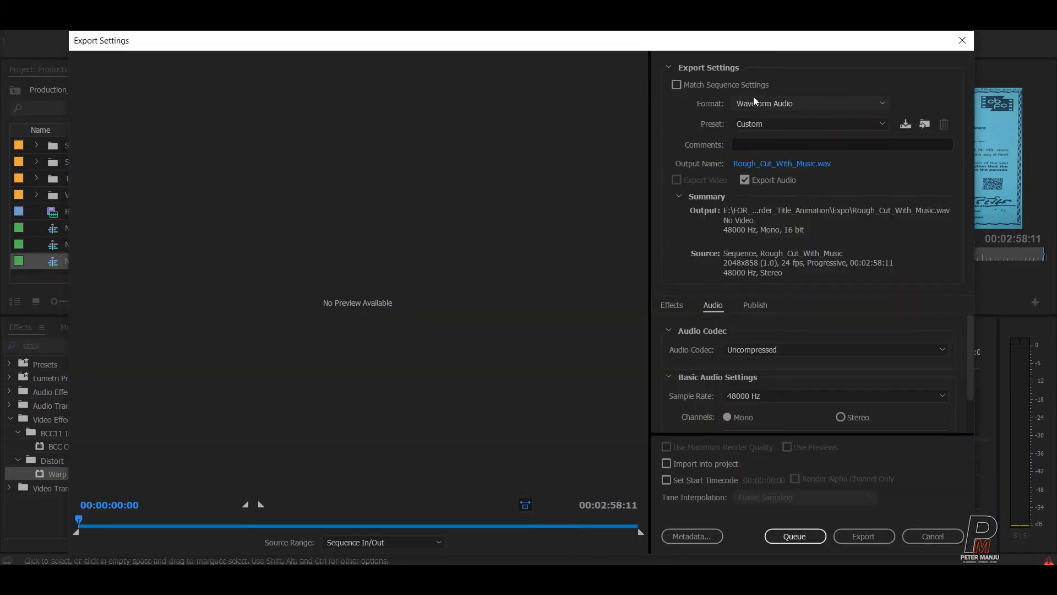
# Switch the export format to DPX with the Full Range preset, matching the sequence settings.
pyautogui.click(752, 106)
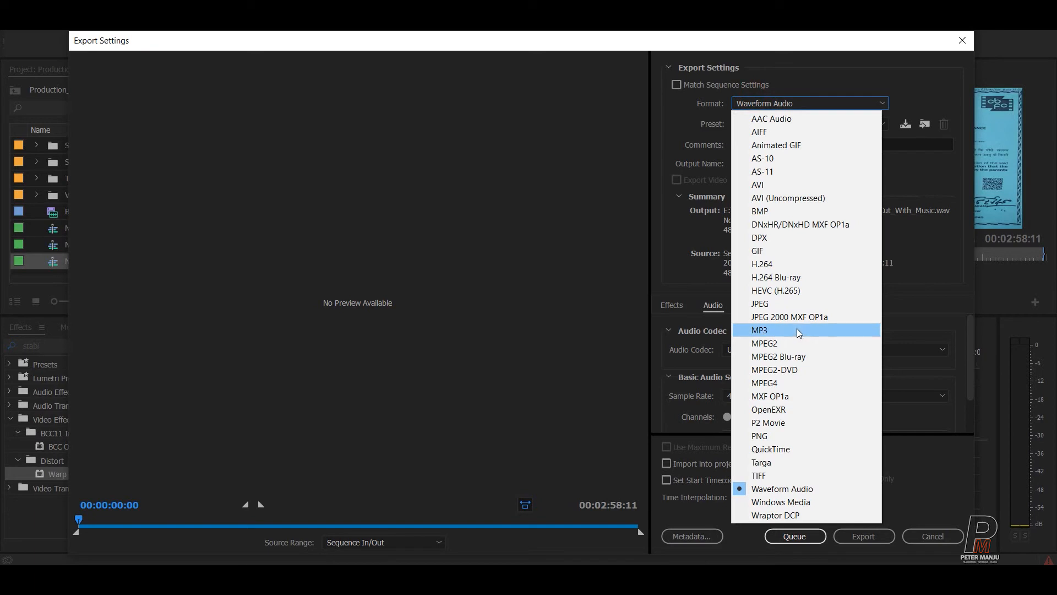
pyautogui.click(768, 239)
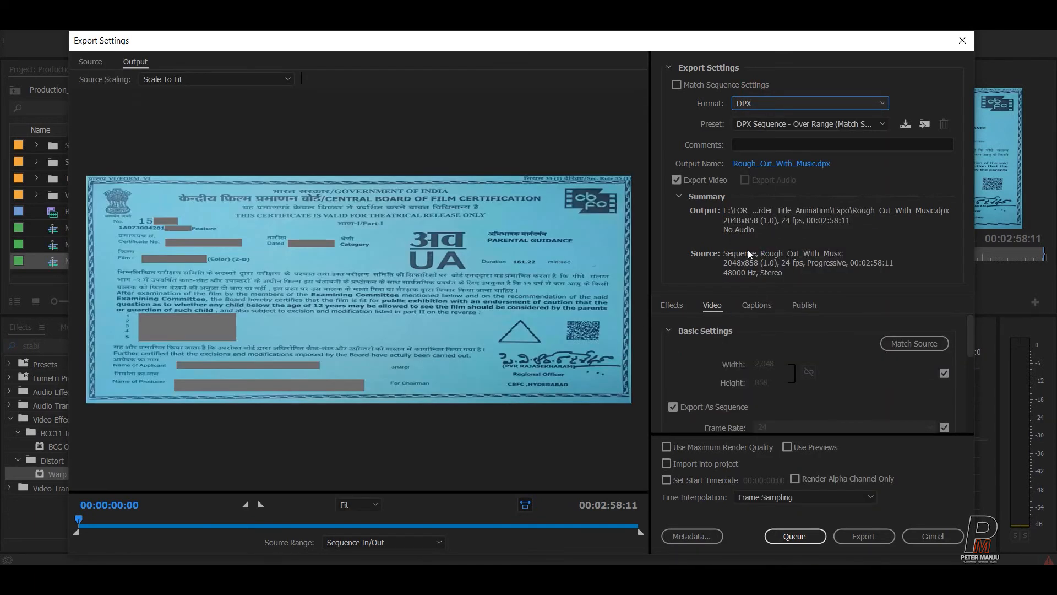
pyautogui.click(846, 127)
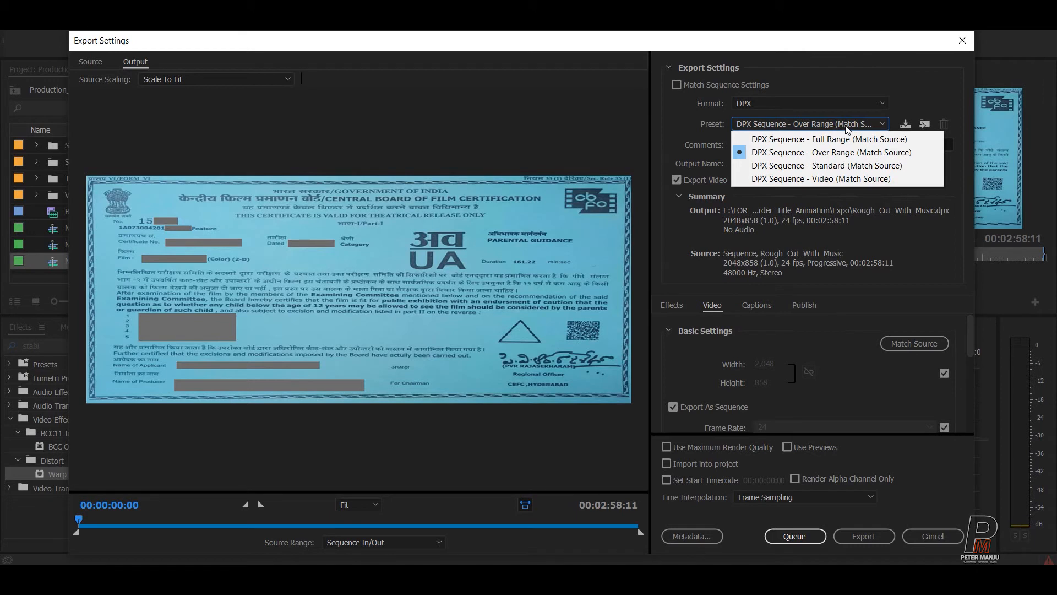
pyautogui.click(822, 139)
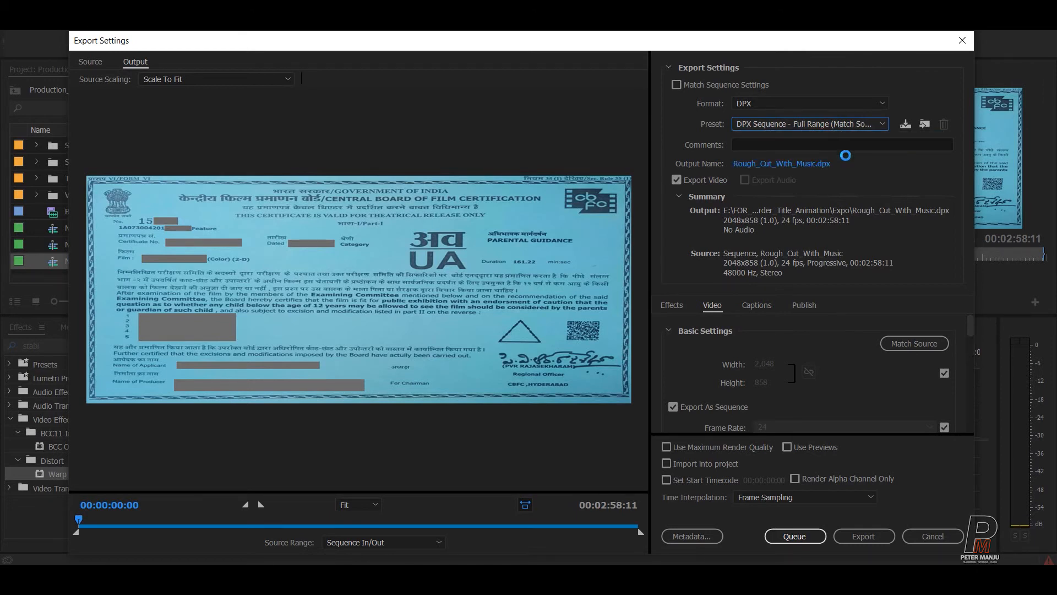
pyautogui.click(898, 346)
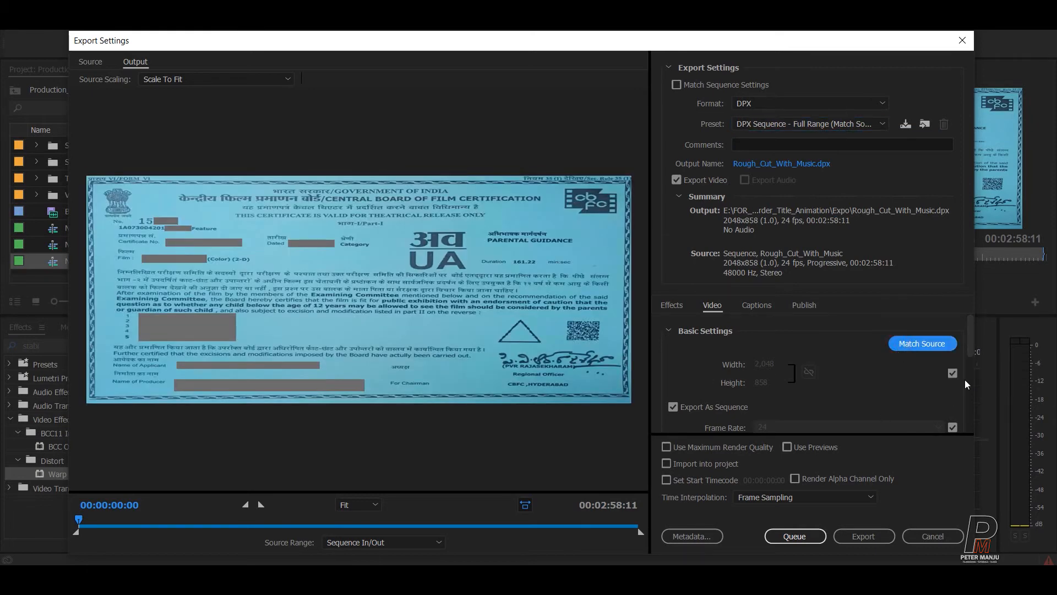
# Enable Render at Maximum Depth, then cancel Export Settings without exporting.
pyautogui.scroll(-3, 974, 358)
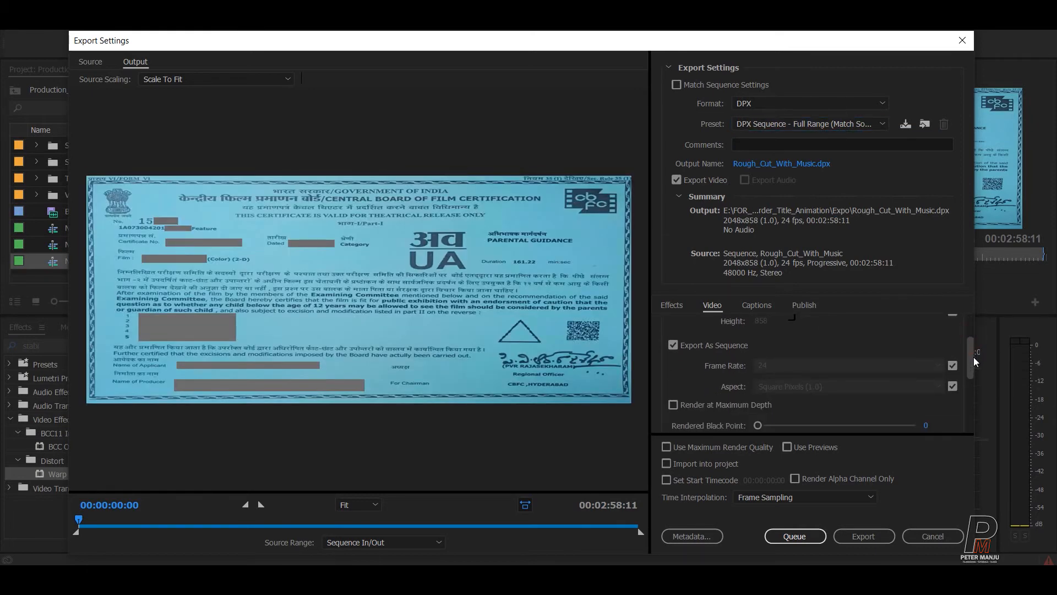
pyautogui.moveTo(972, 350); pyautogui.dragTo(972, 357)
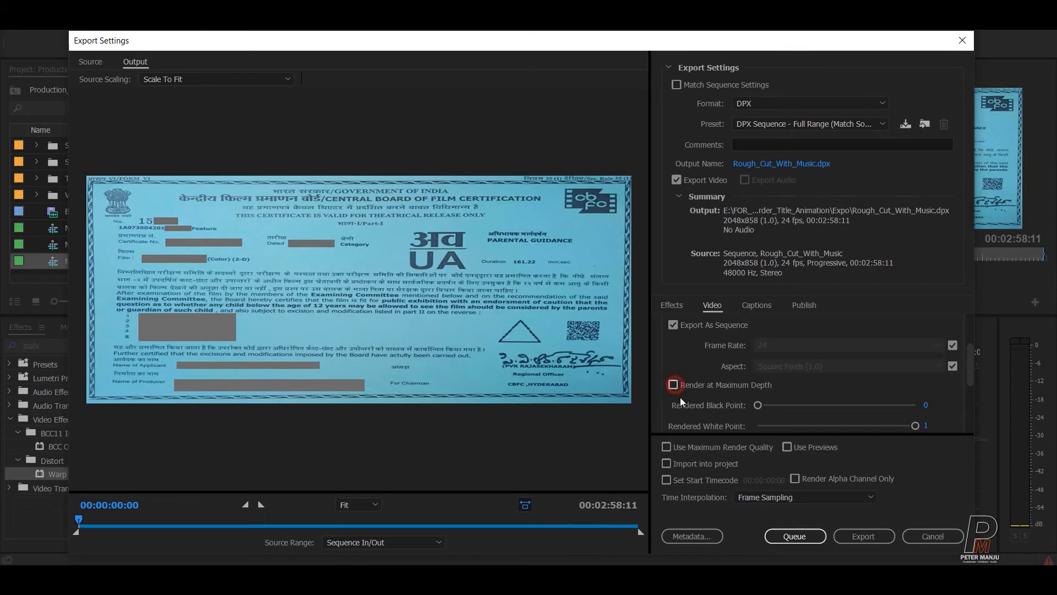
pyautogui.click(673, 385)
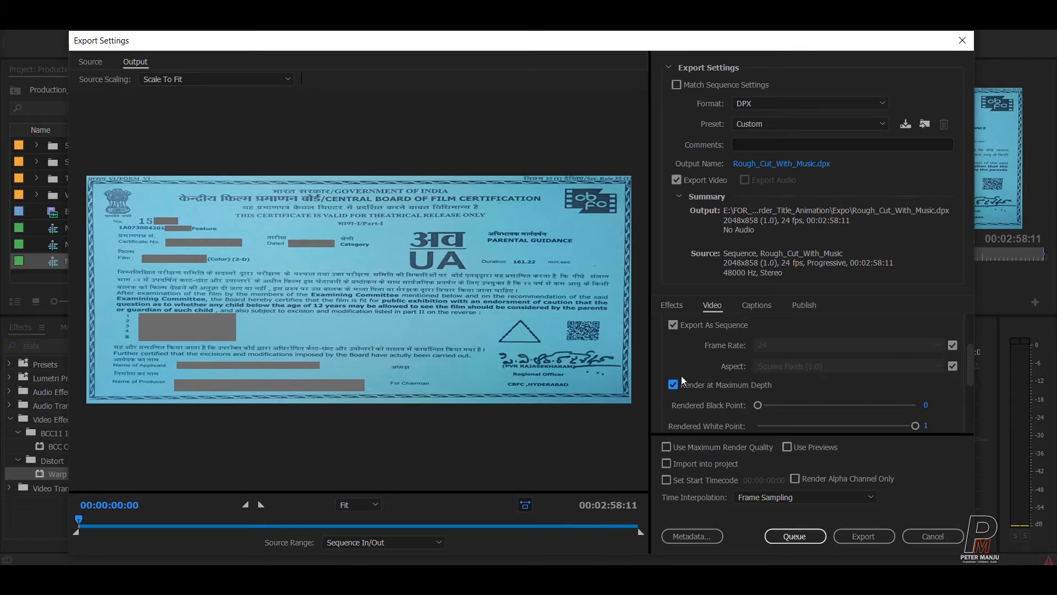
pyautogui.moveTo(971, 354); pyautogui.dragTo(970, 415)
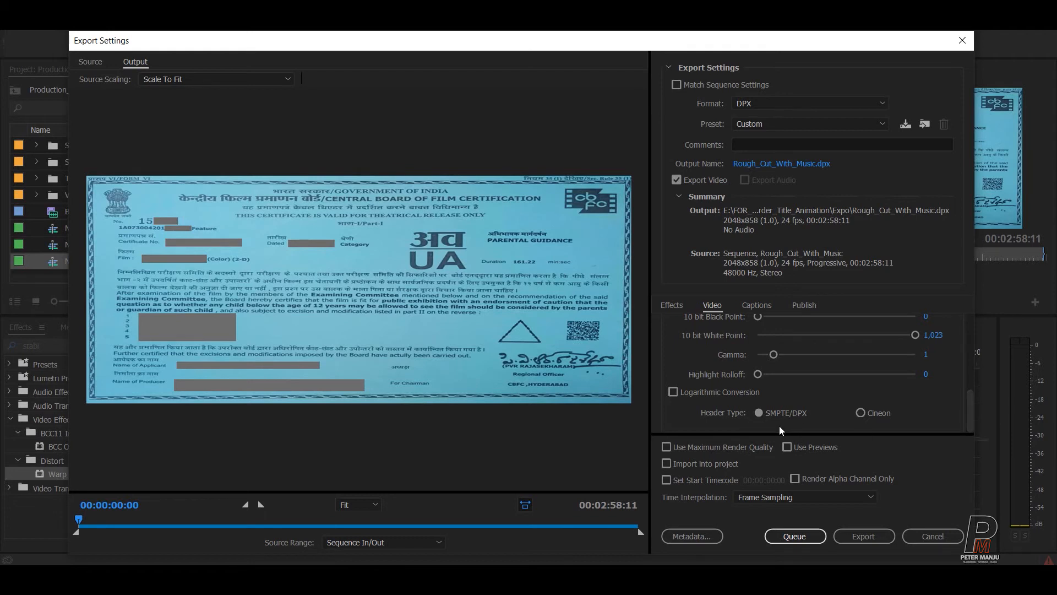
pyautogui.moveTo(969, 410); pyautogui.dragTo(967, 315)
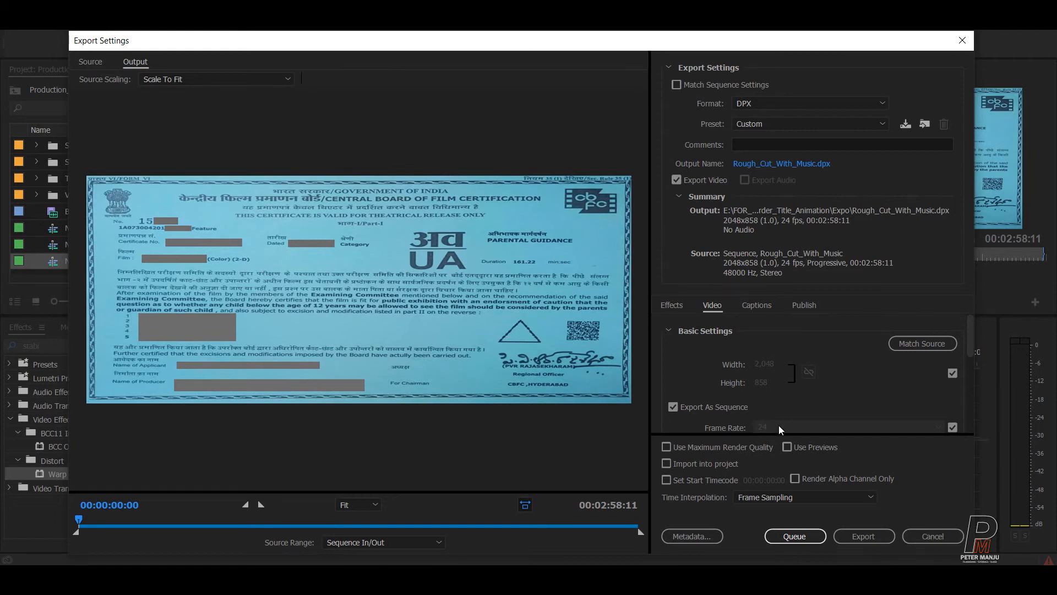
pyautogui.click(935, 537)
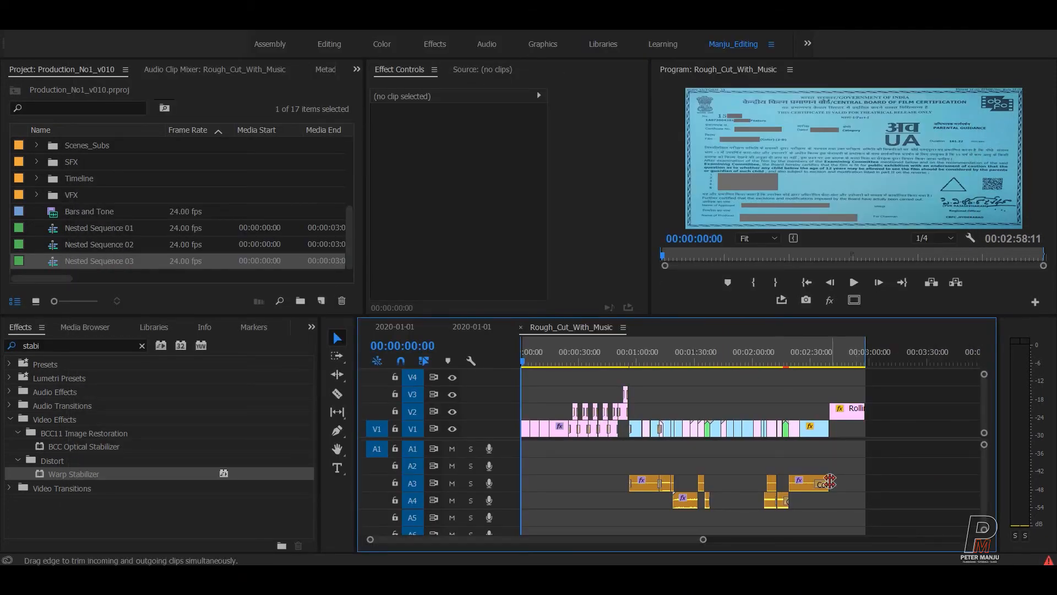
# Reopen Export Settings with Ctrl+M and choose H.264 Blu-ray at 1920x1080.
pyautogui.hotkey('ctrl', 'm')
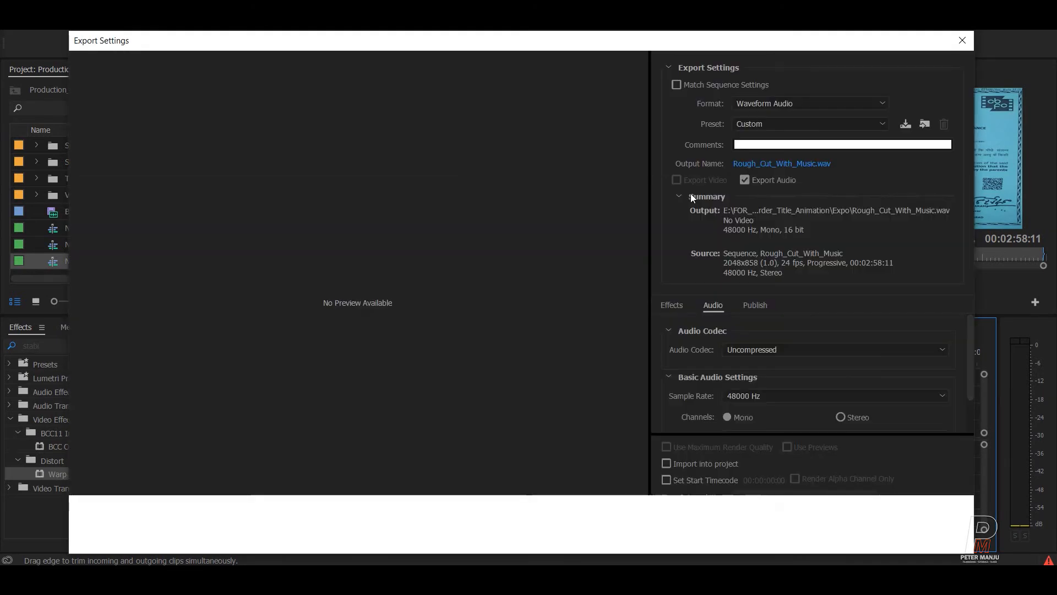
pyautogui.click(757, 105)
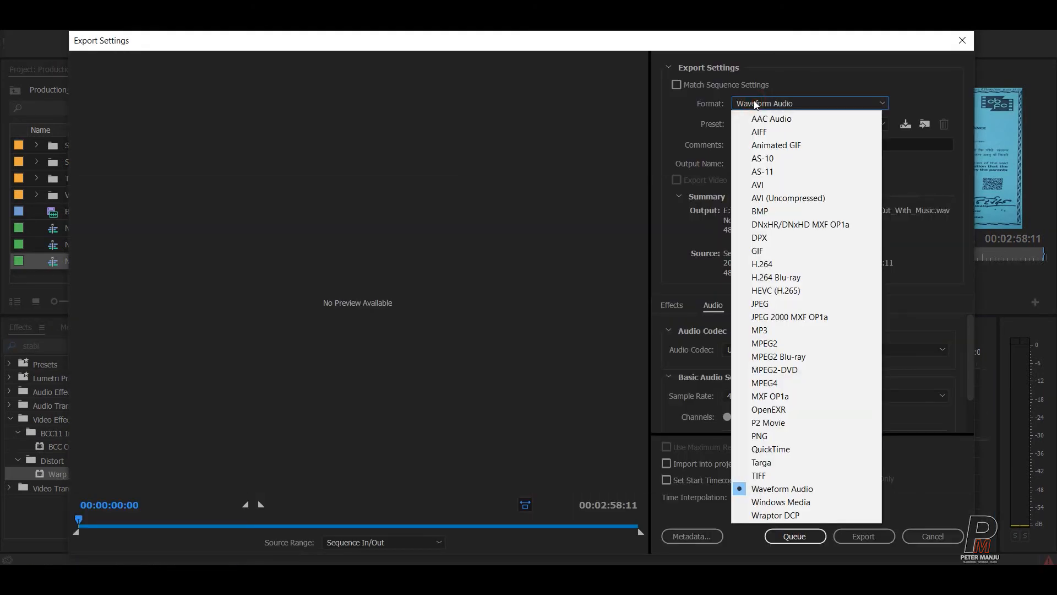
pyautogui.click(759, 279)
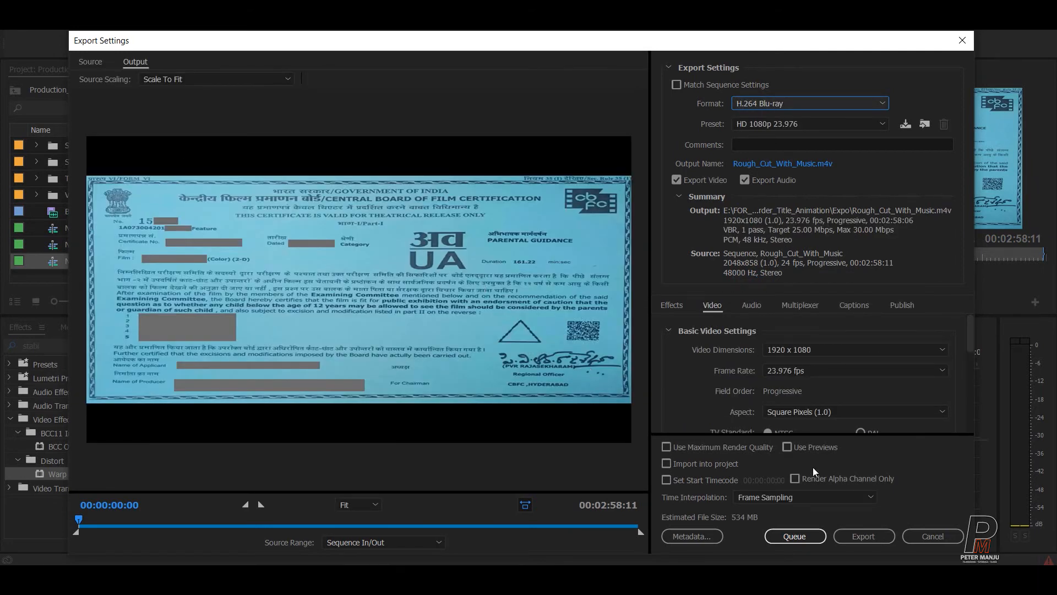
pyautogui.click(848, 349)
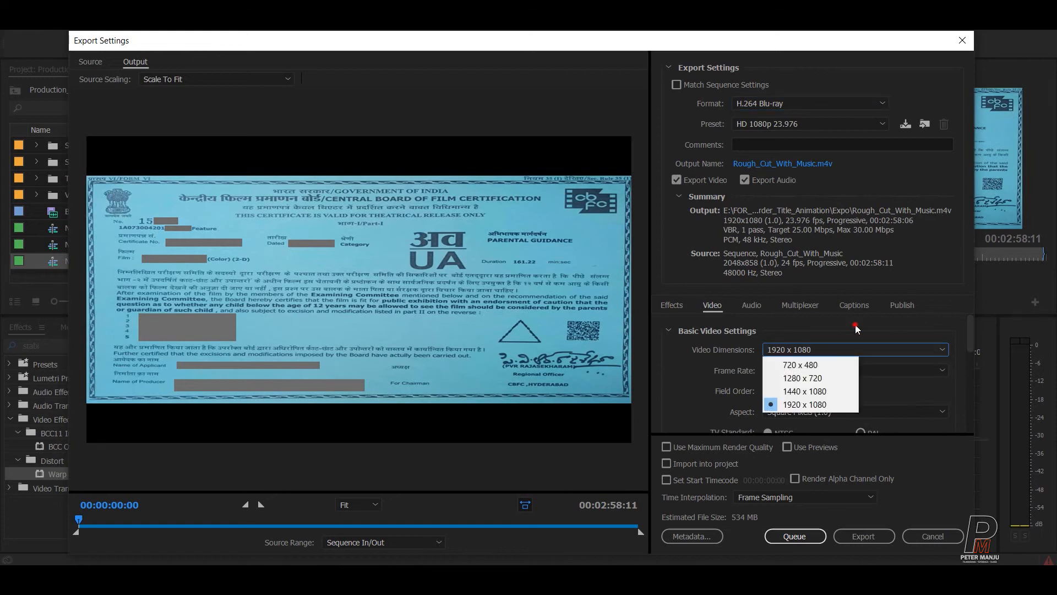
pyautogui.click(856, 326)
pyautogui.moveTo(968, 321)
pyautogui.mouseDown()
pyautogui.moveTo(976, 414)
pyautogui.moveTo(984, 322)
pyautogui.mouseUp()
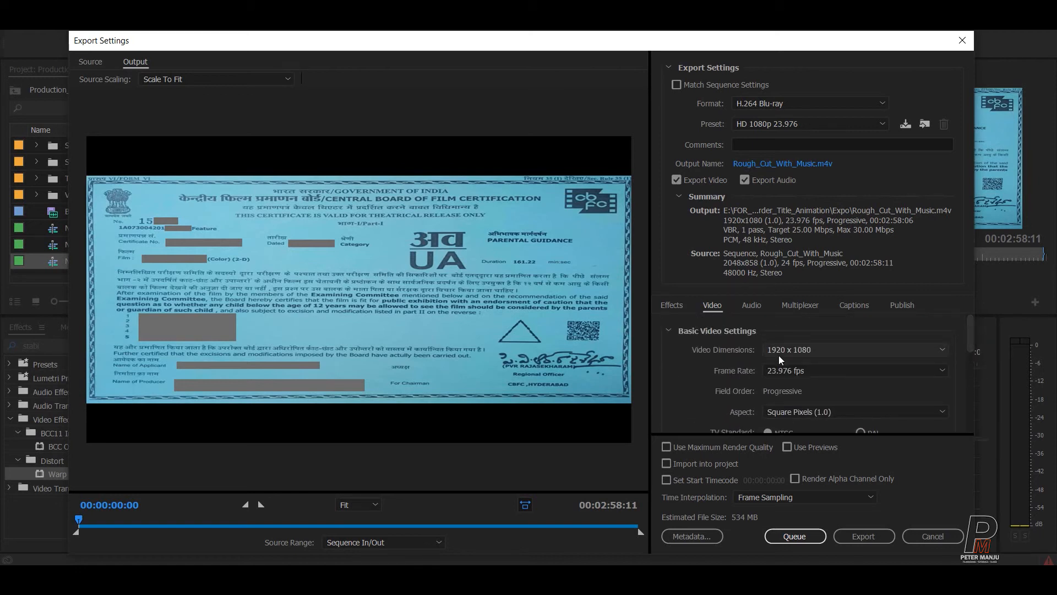
# Set the export frame rate to 24 fps, keeping 1920x1080 dimensions.
pyautogui.click(830, 369)
pyautogui.click(807, 399)
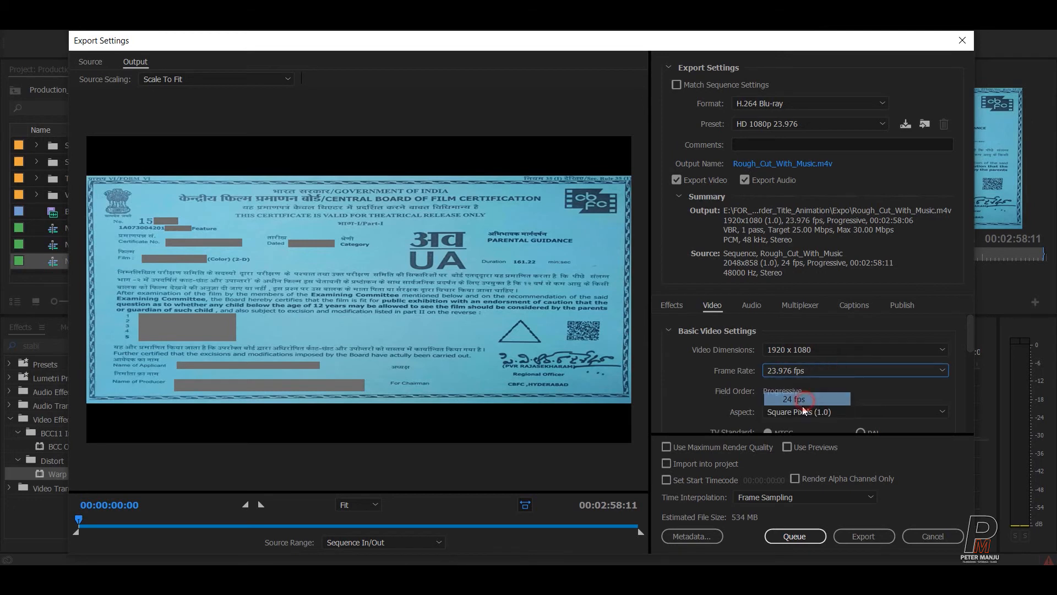
pyautogui.click(819, 350)
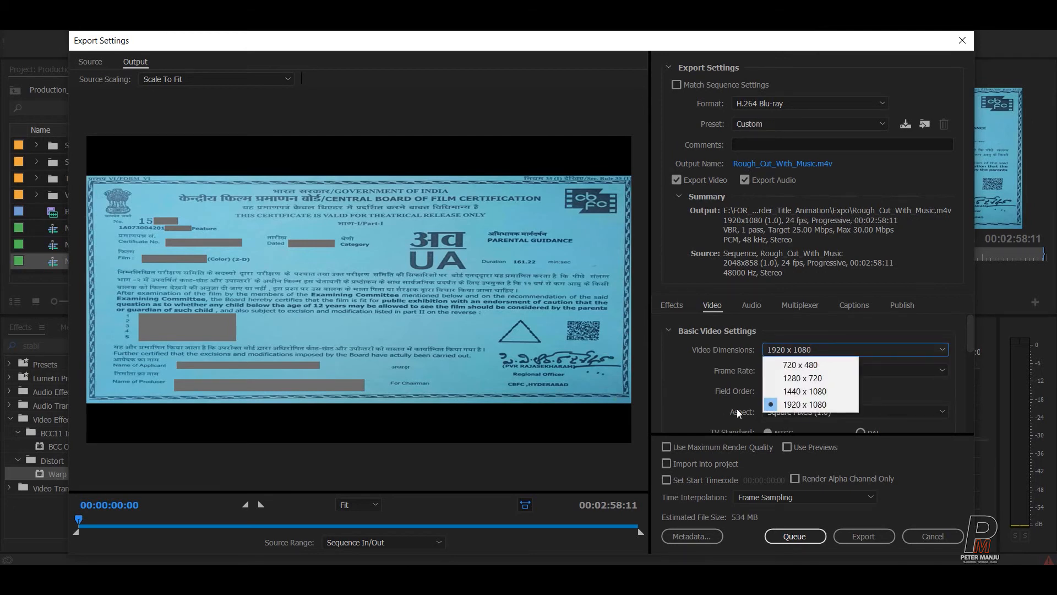
pyautogui.click(793, 405)
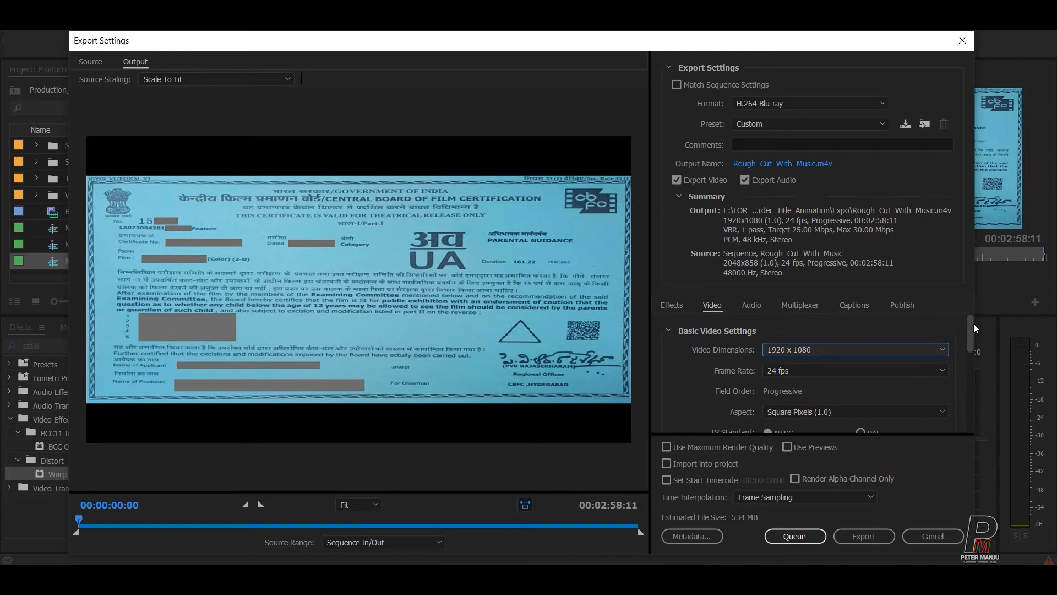
pyautogui.moveTo(969, 331); pyautogui.dragTo(964, 373)
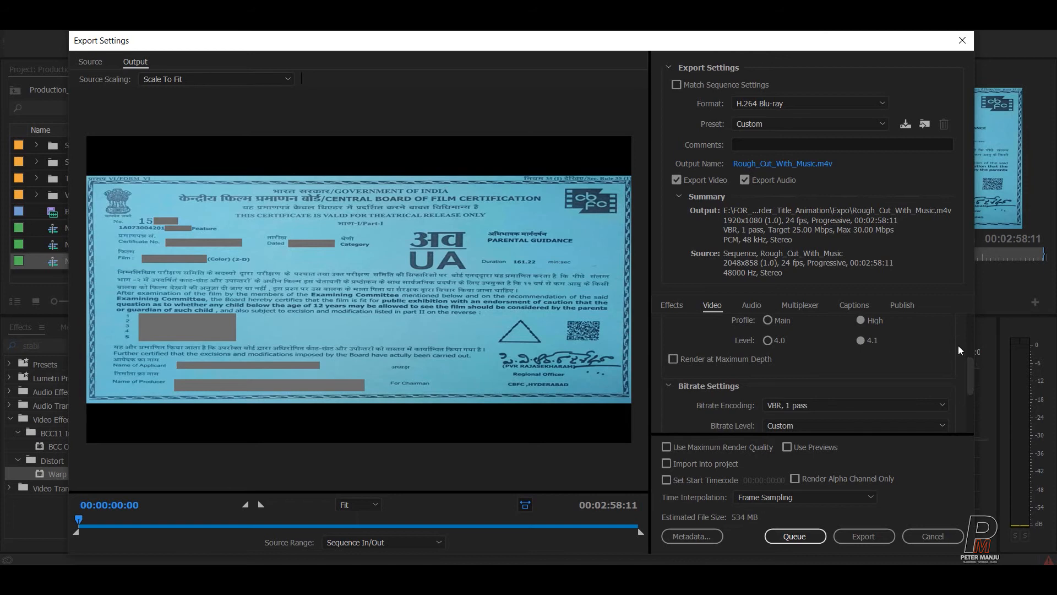
pyautogui.moveTo(969, 372); pyautogui.dragTo(976, 405)
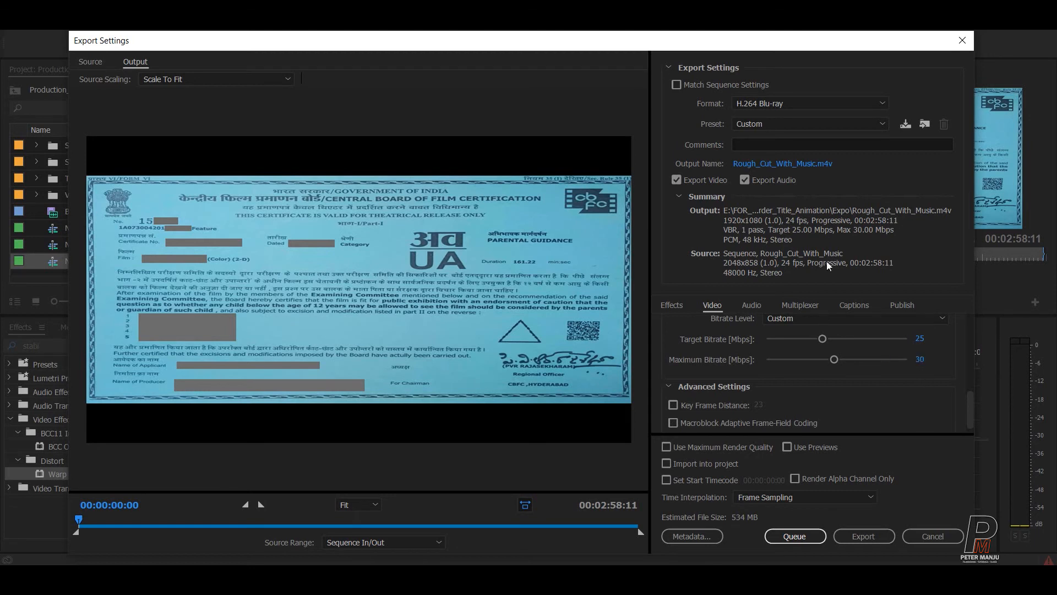
pyautogui.moveTo(968, 407); pyautogui.dragTo(972, 423)
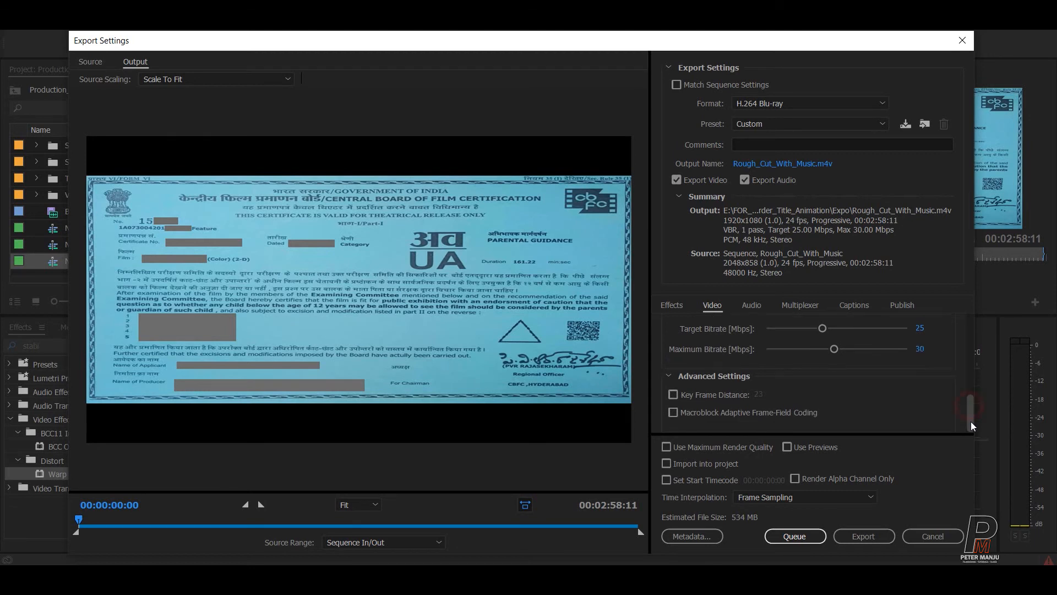
# Raise the target bitrate to its maximum, 46.37/62.5 Mbps.
pyautogui.moveTo(822, 328); pyautogui.dragTo(871, 328)
pyautogui.click(968, 413)
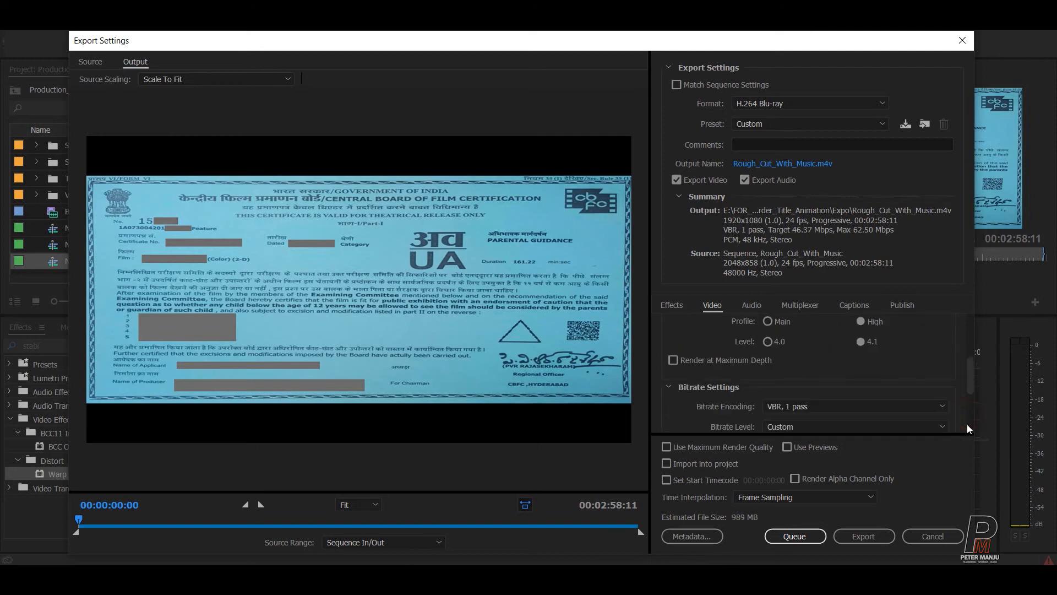
pyautogui.moveTo(967, 380); pyautogui.dragTo(969, 410)
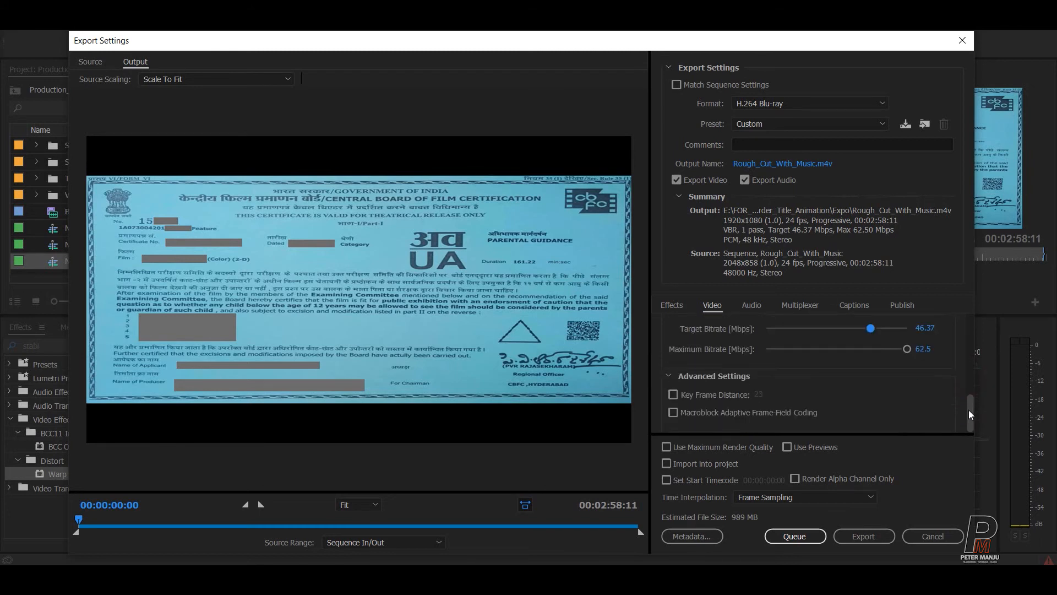
pyautogui.moveTo(969, 422); pyautogui.dragTo(958, 266)
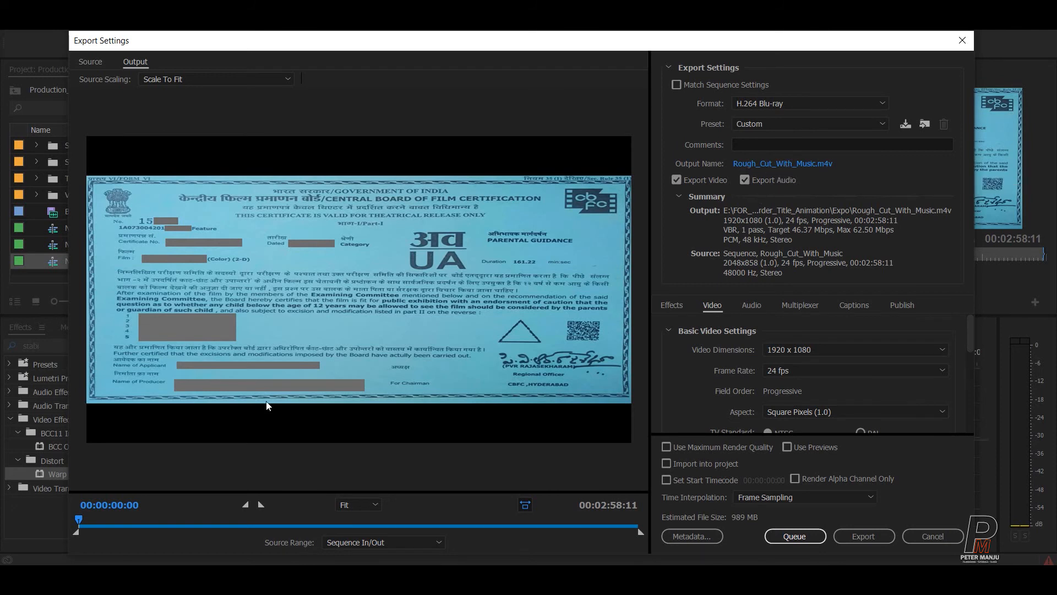
# Scrub the preview through the Disclaimer, director credit and sunset lake shots, then return to the start.
pyautogui.click(101, 524)
pyautogui.click(124, 527)
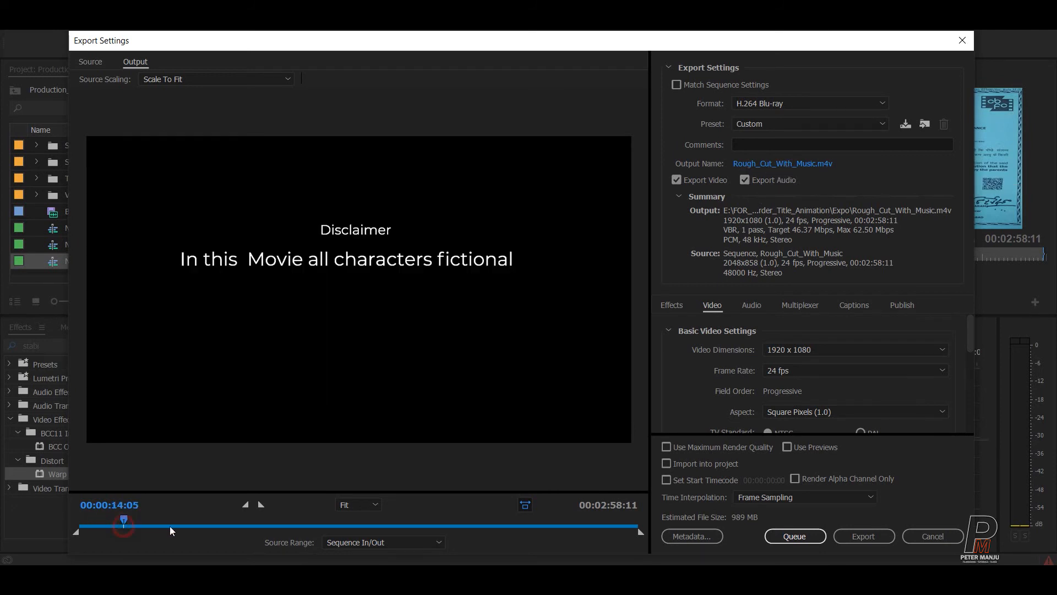
pyautogui.click(176, 524)
pyautogui.click(211, 524)
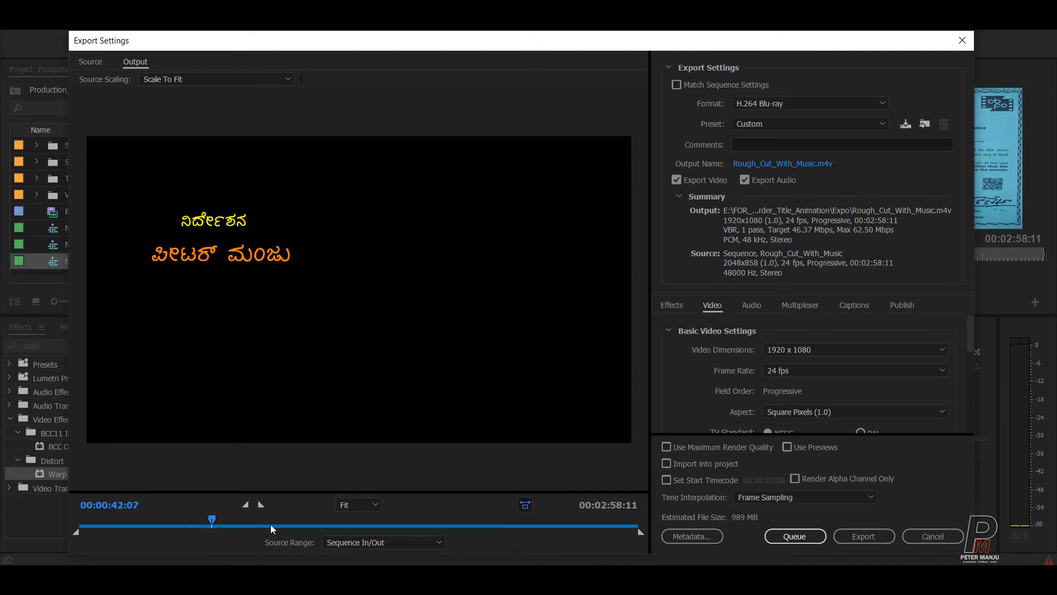
pyautogui.click(271, 524)
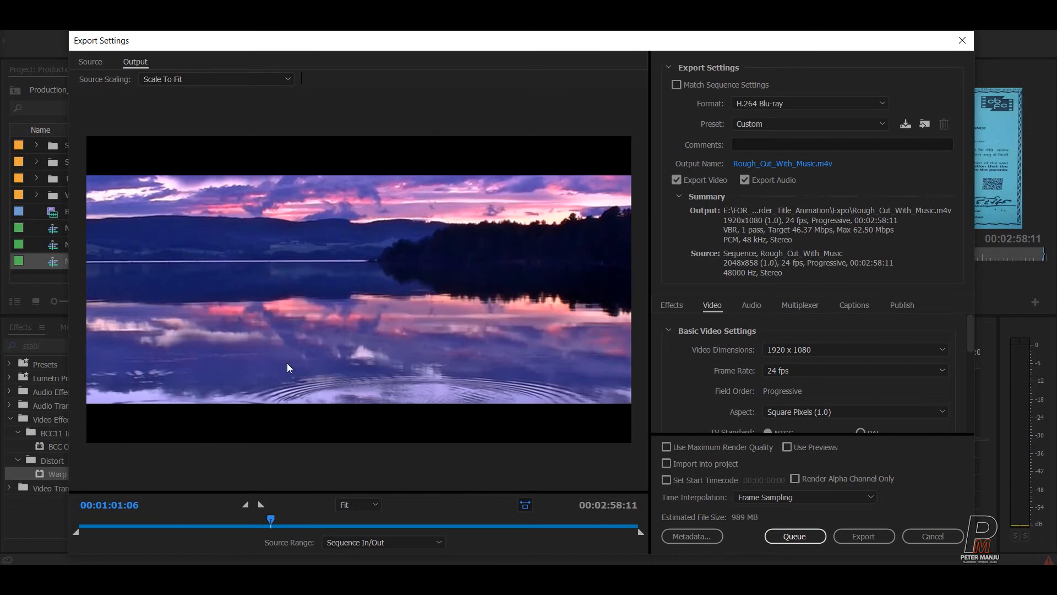
pyautogui.moveTo(173, 521); pyautogui.dragTo(44, 530)
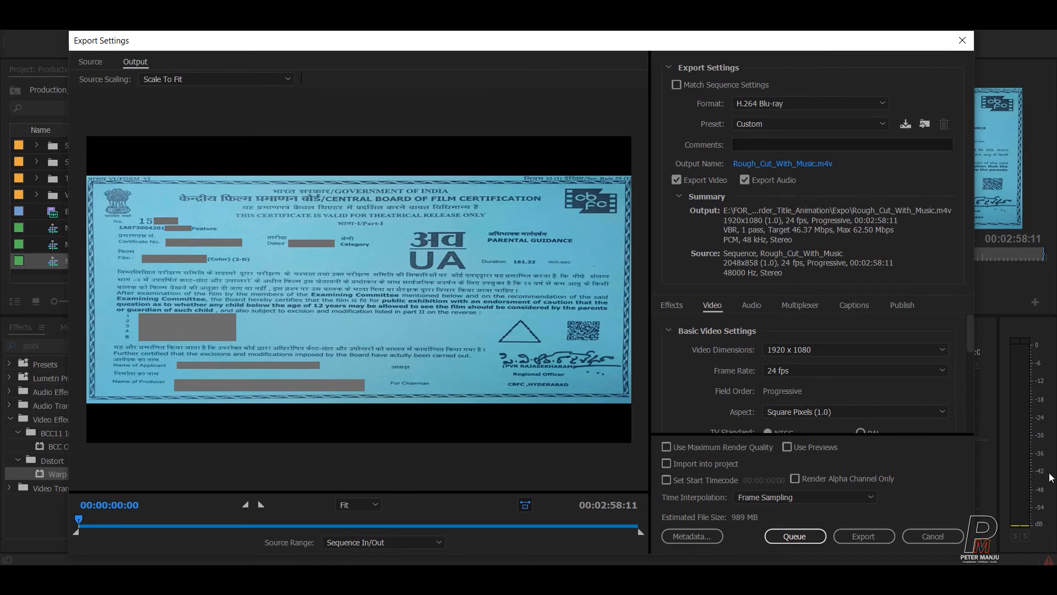
# Choose Wraptor DCP as the format, loading the 2K Digital Cinema Flat 25 fps preset.
pyautogui.click(746, 104)
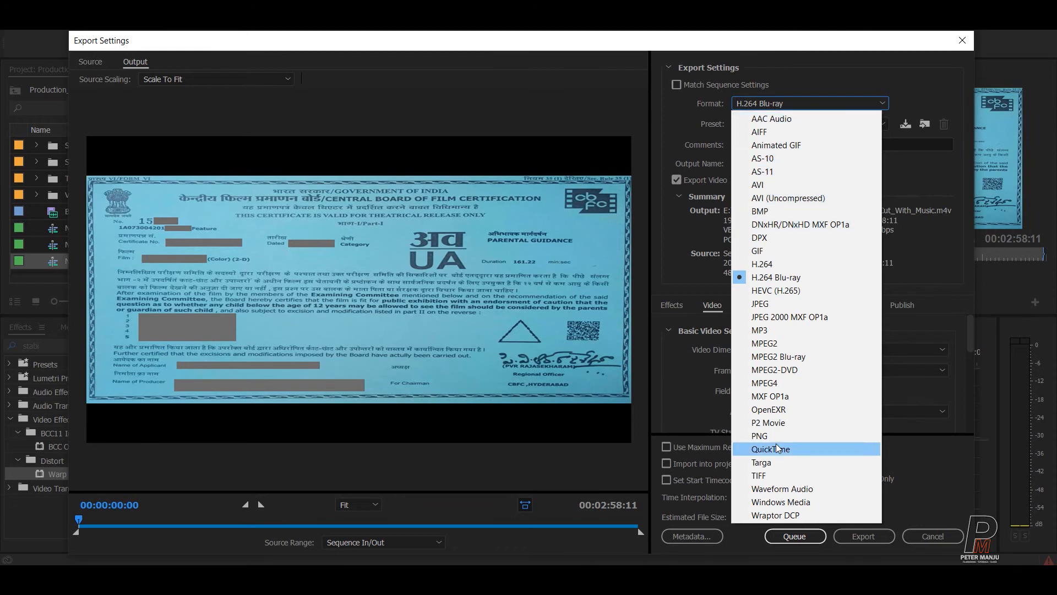
pyautogui.click(766, 515)
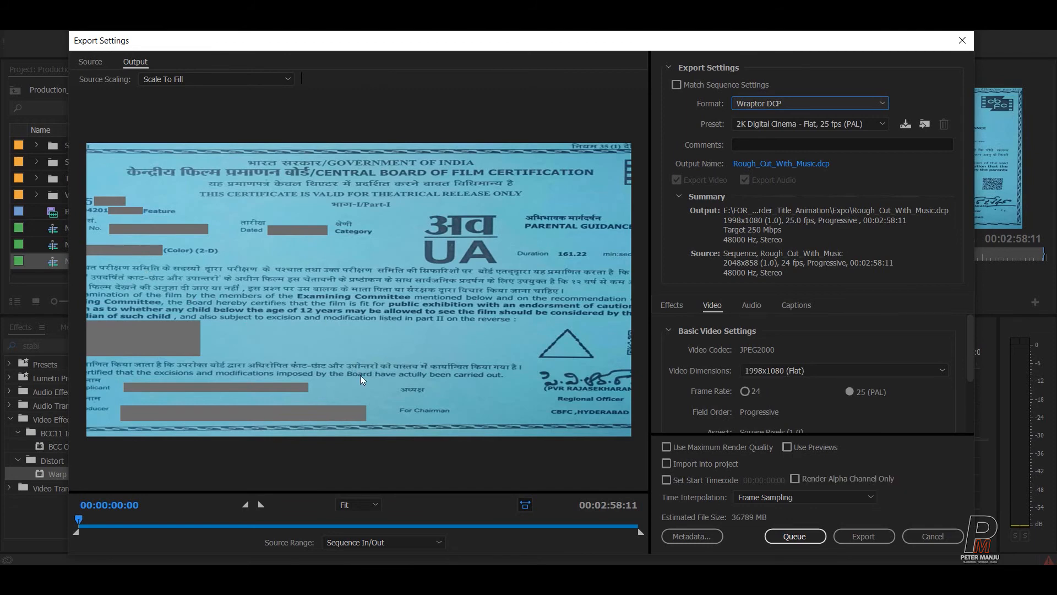
# Keep Wraptor DCP and pick the 2K Digital Cinema Flat 24 fps preset.
pyautogui.click(780, 102)
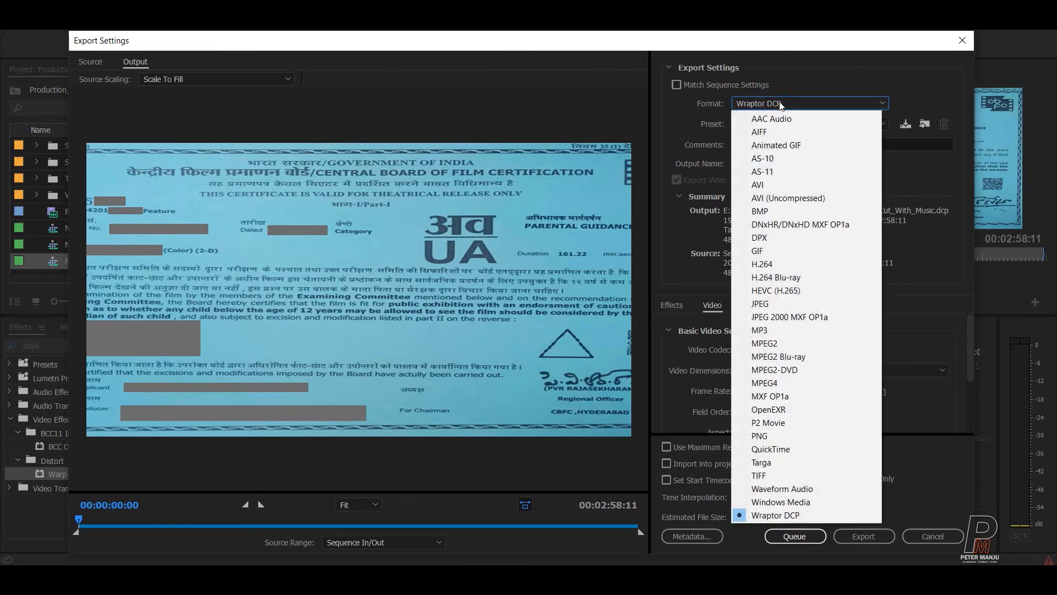
pyautogui.click(672, 104)
pyautogui.click(765, 122)
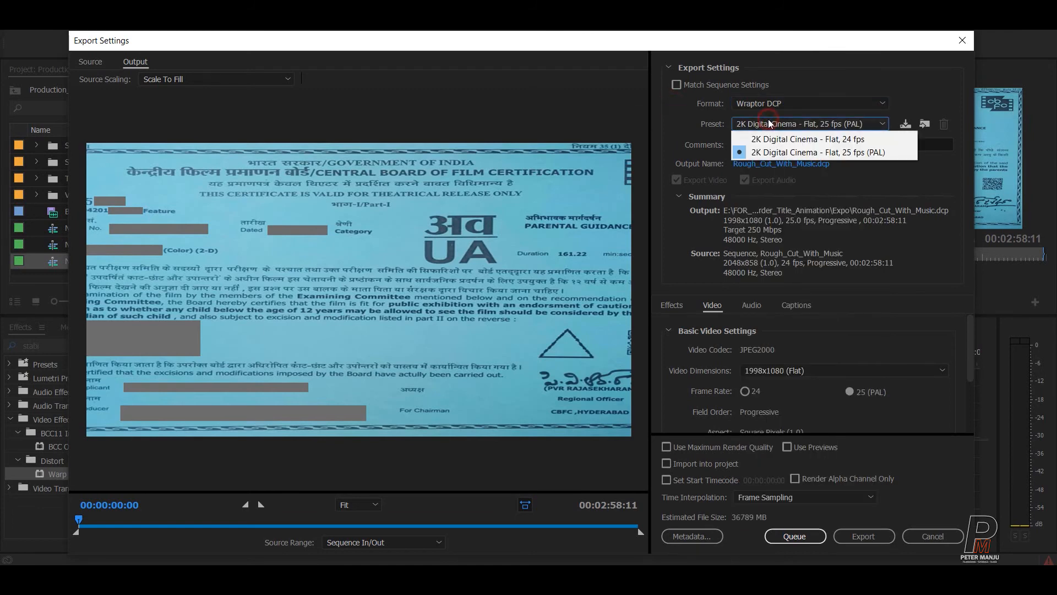
pyautogui.click(766, 139)
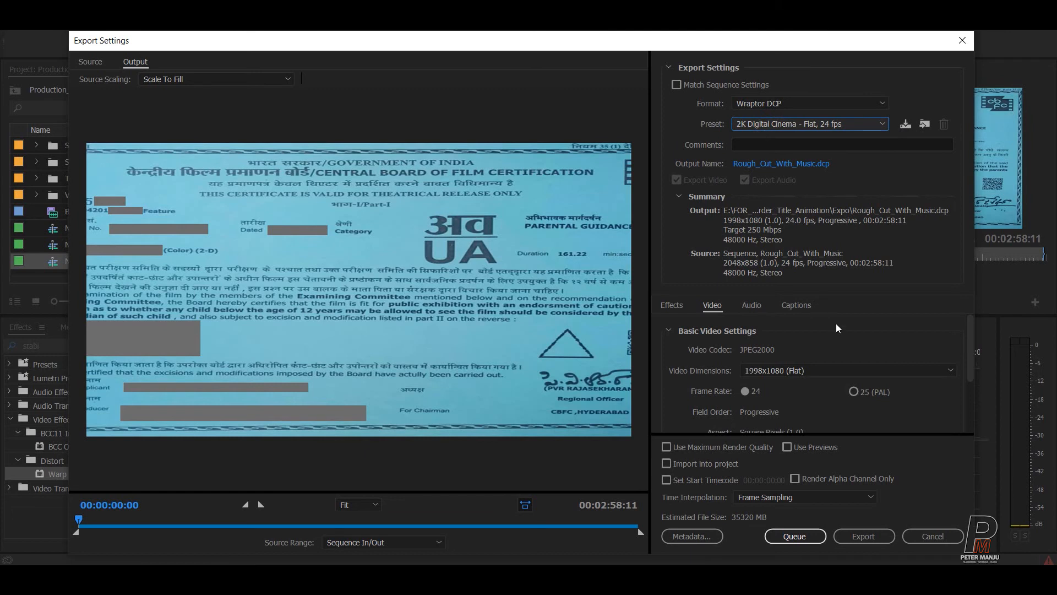
# Set the video dimensions to 2048x858 Scope.
pyautogui.scroll(-1, 970, 336)
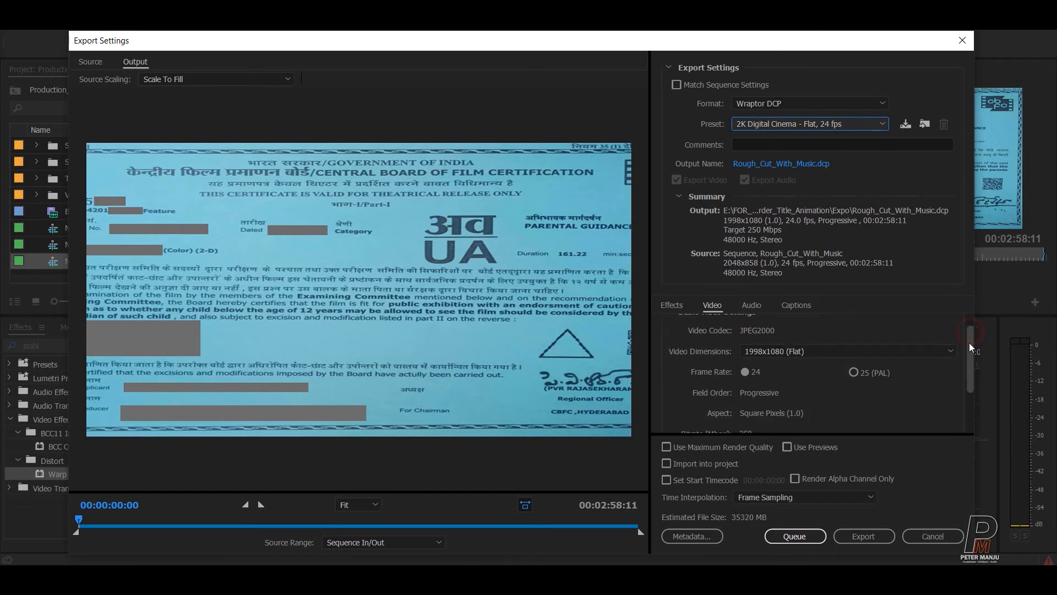
pyautogui.click(808, 351)
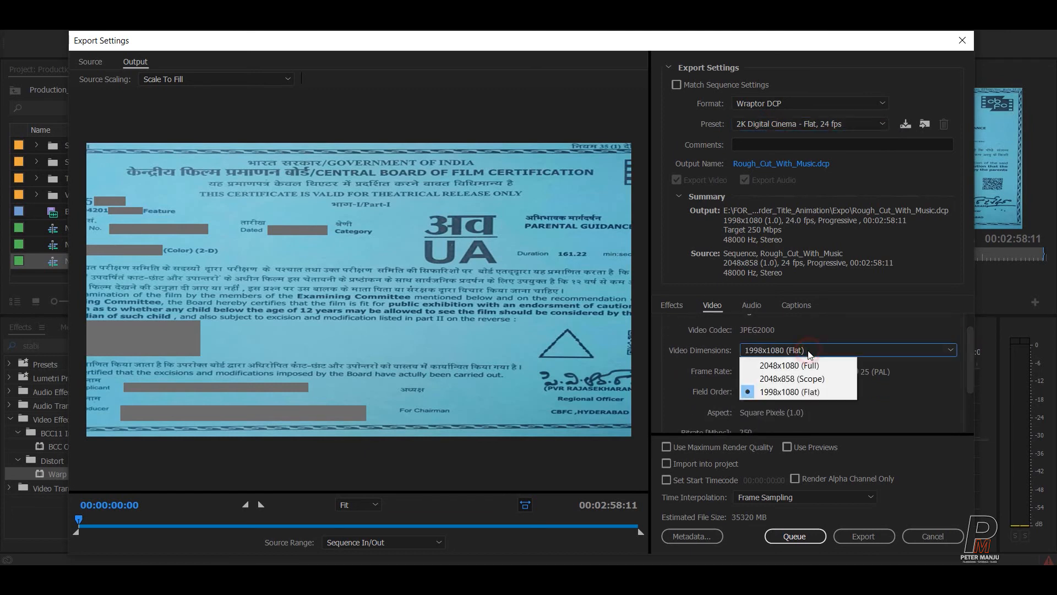
pyautogui.click(792, 379)
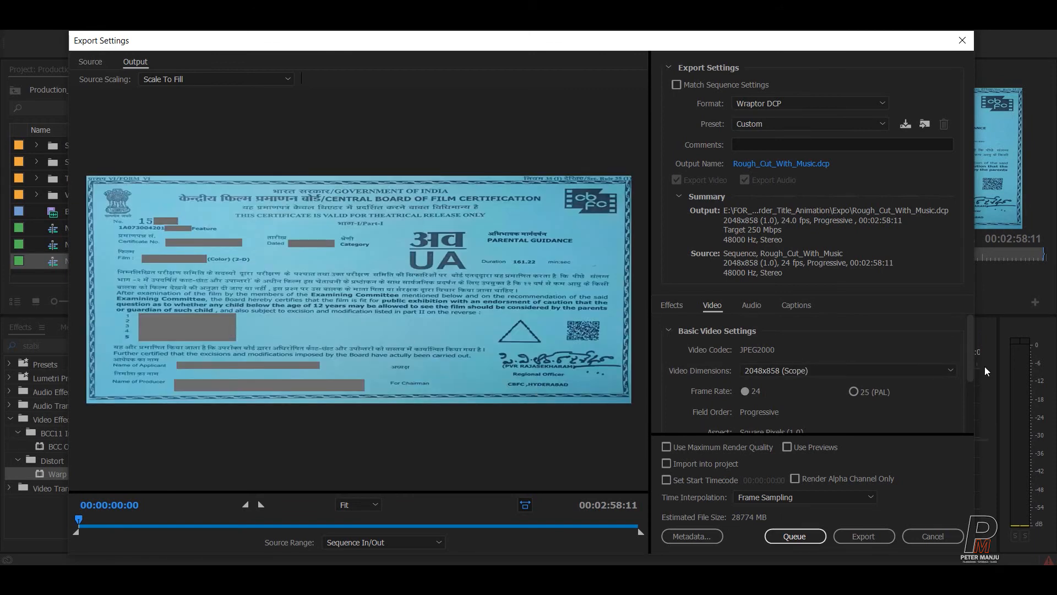
pyautogui.scroll(-1, 971, 333)
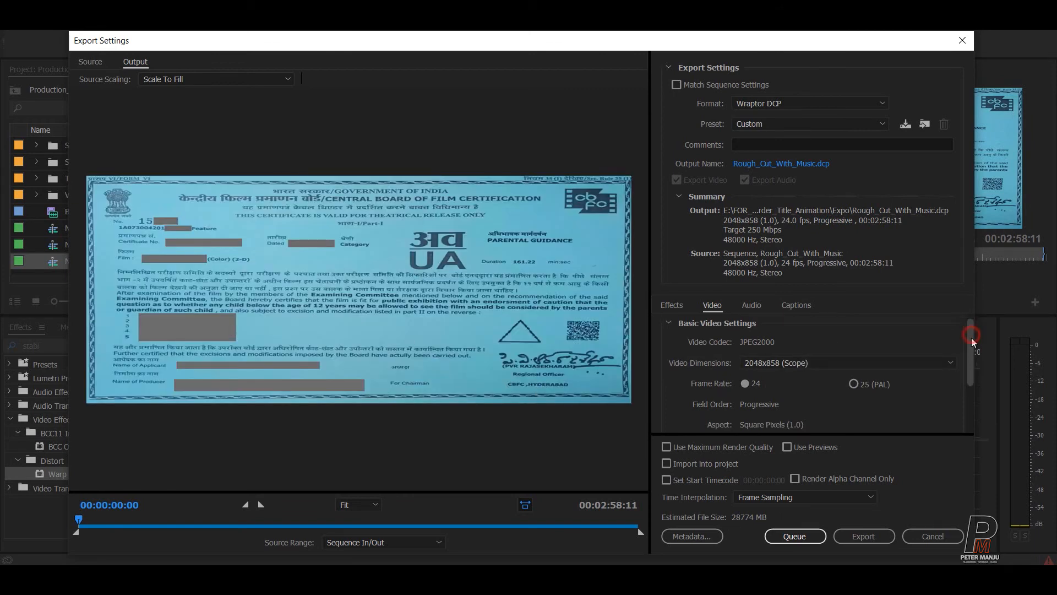
pyautogui.click(769, 362)
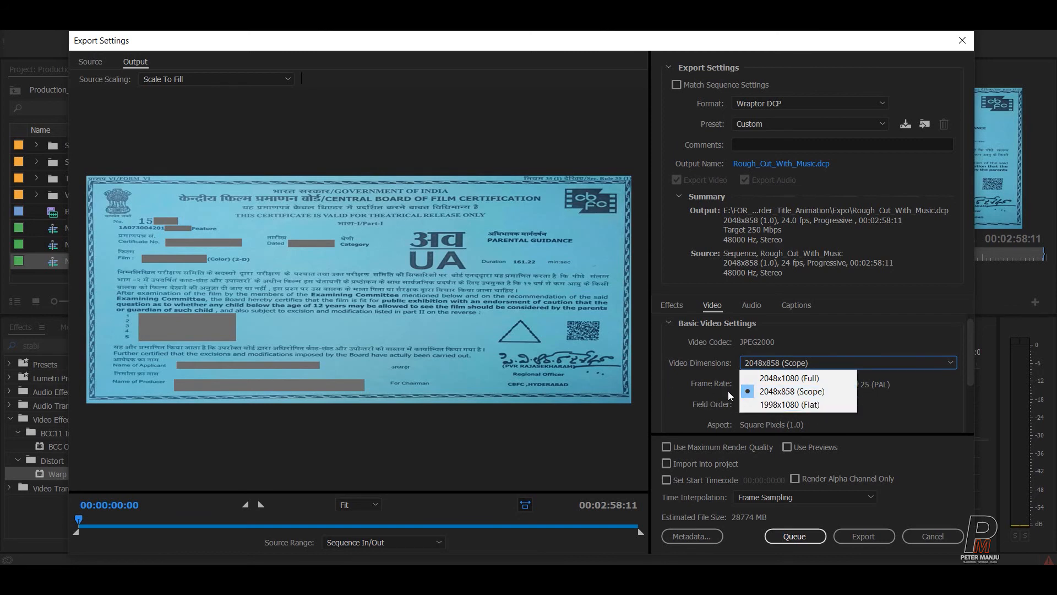
pyautogui.click(784, 392)
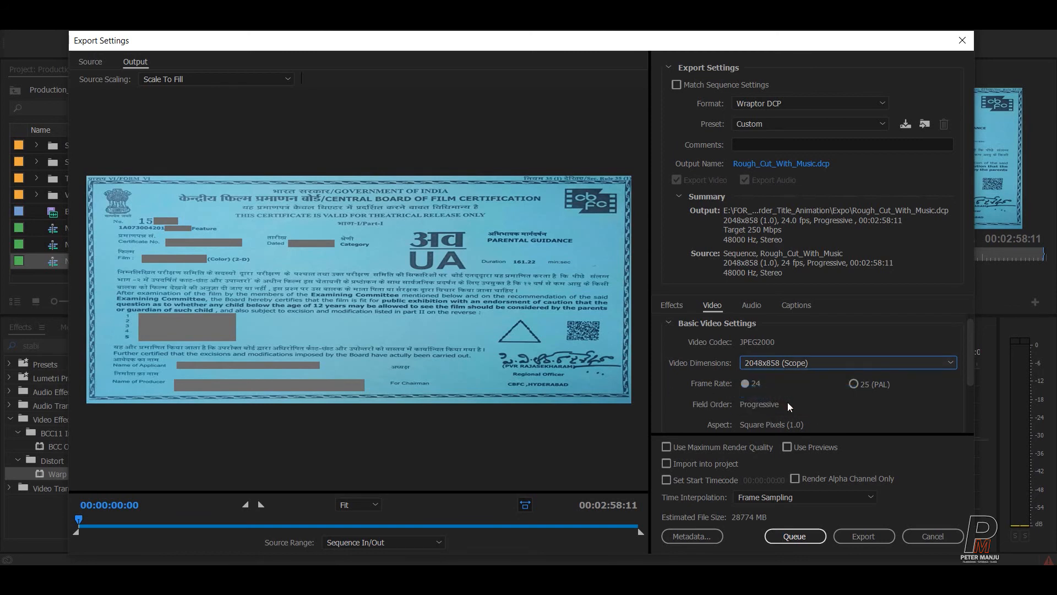
pyautogui.moveTo(969, 349); pyautogui.dragTo(970, 390)
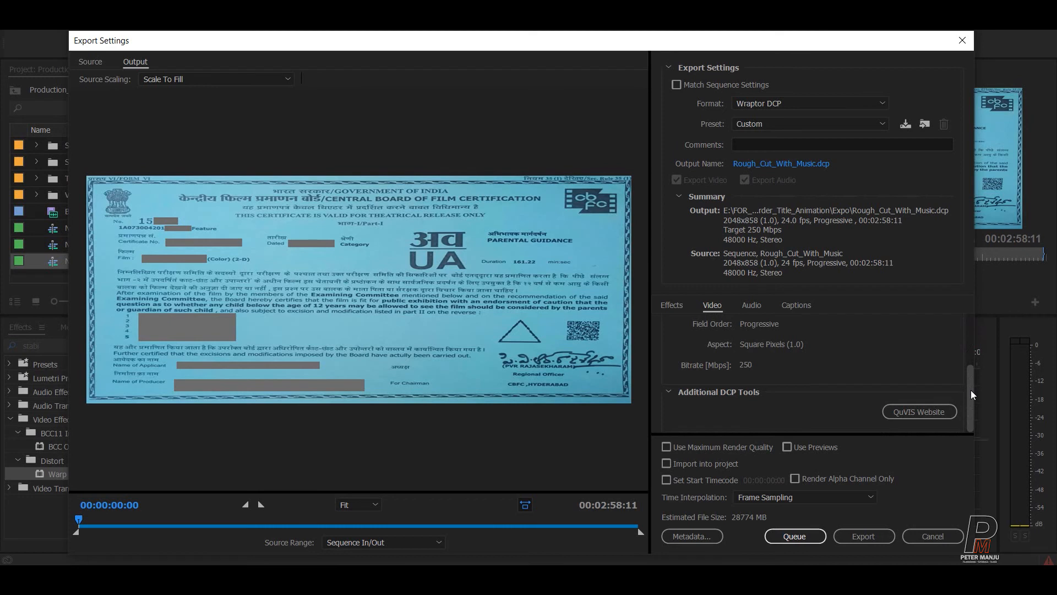
pyautogui.scroll(5, 971, 392)
# Leave the preset as Custom, preview a mid-sequence frame, and close Export Settings.
pyautogui.click(756, 125)
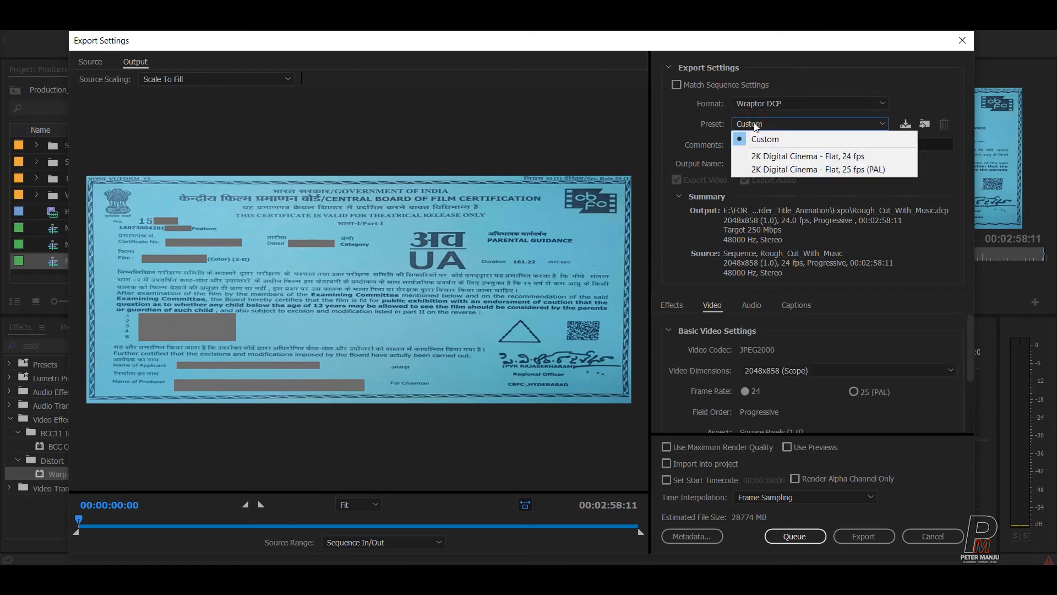
pyautogui.click(678, 139)
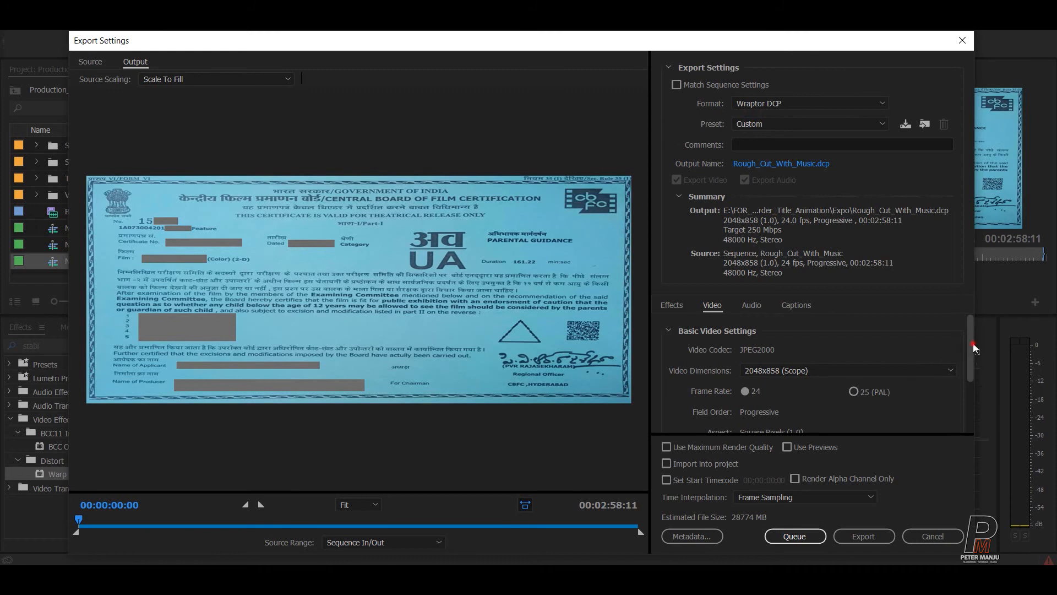
pyautogui.scroll(-3, 973, 342)
pyautogui.click(333, 523)
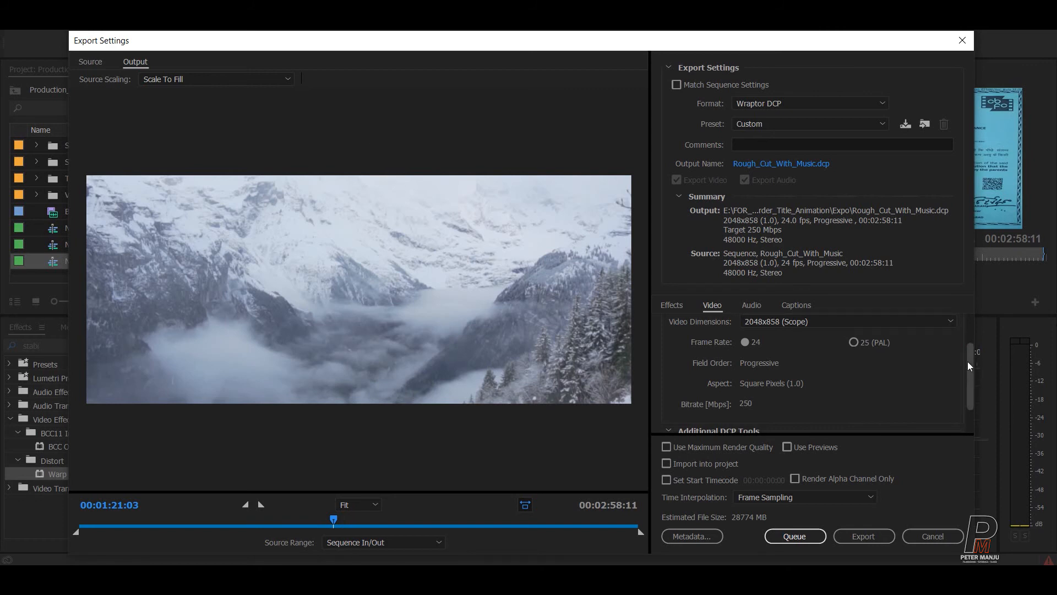
pyautogui.moveTo(968, 374); pyautogui.dragTo(969, 399)
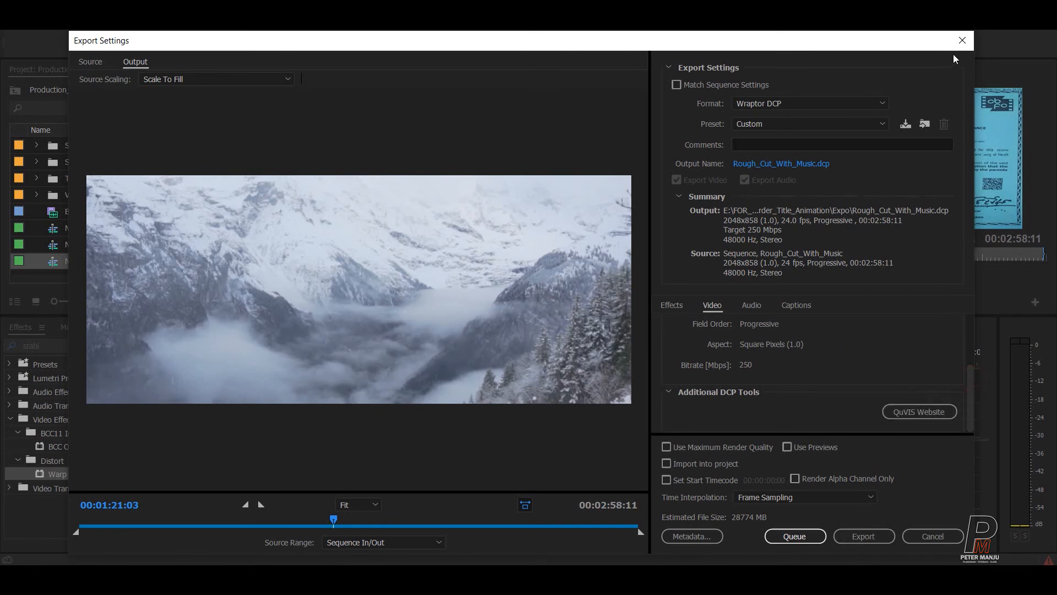
pyautogui.click(962, 37)
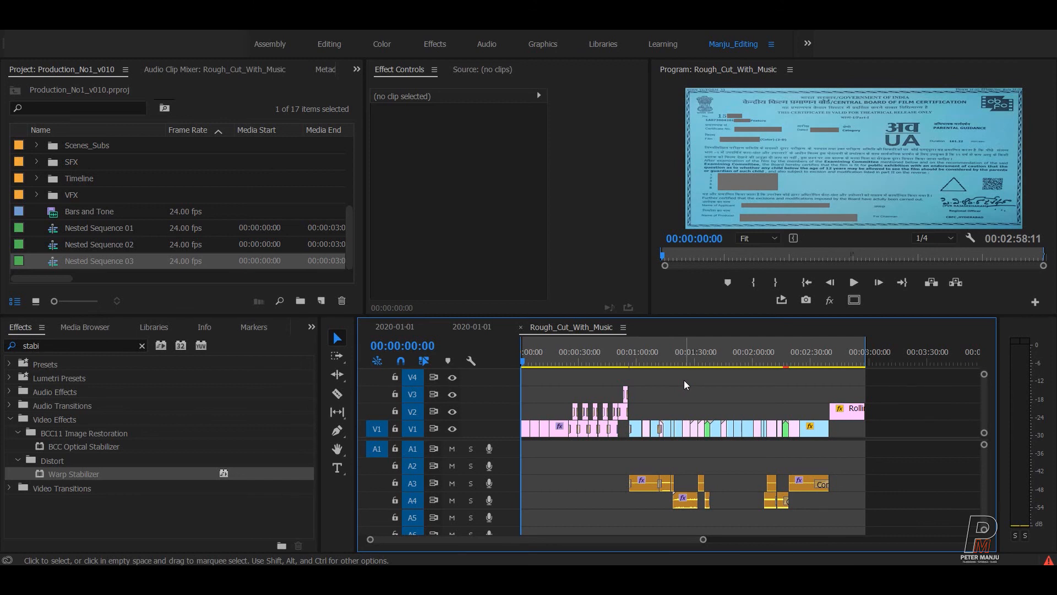
# Reopen Export Settings with Ctrl+M, select H.264 Blu-ray, then switch the format to QuickTime.
pyautogui.hotkey('ctrl', 'm')
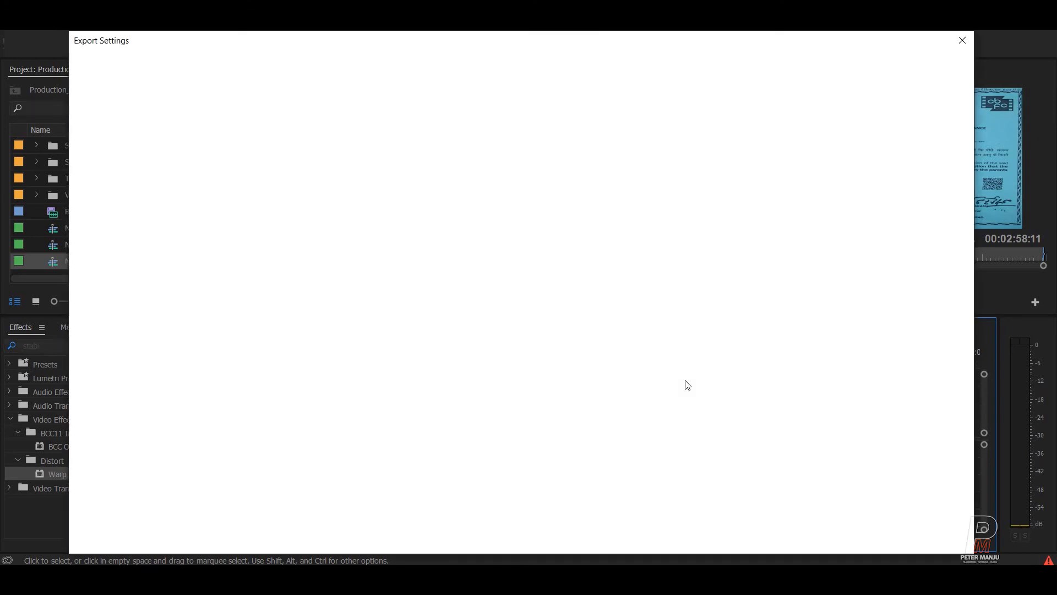
pyautogui.click(779, 104)
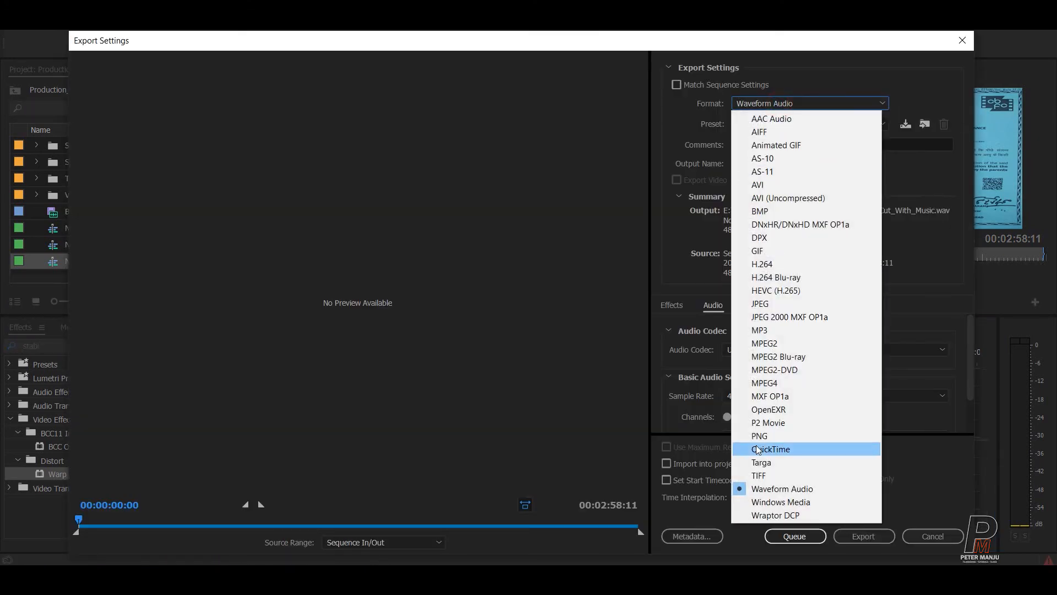
pyautogui.click(770, 274)
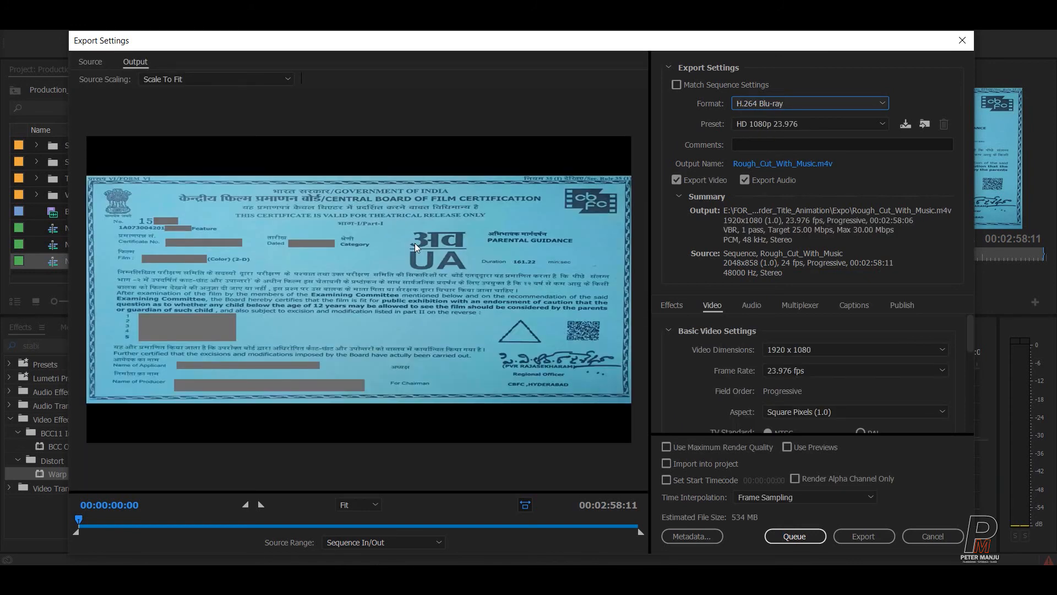
pyautogui.click(757, 105)
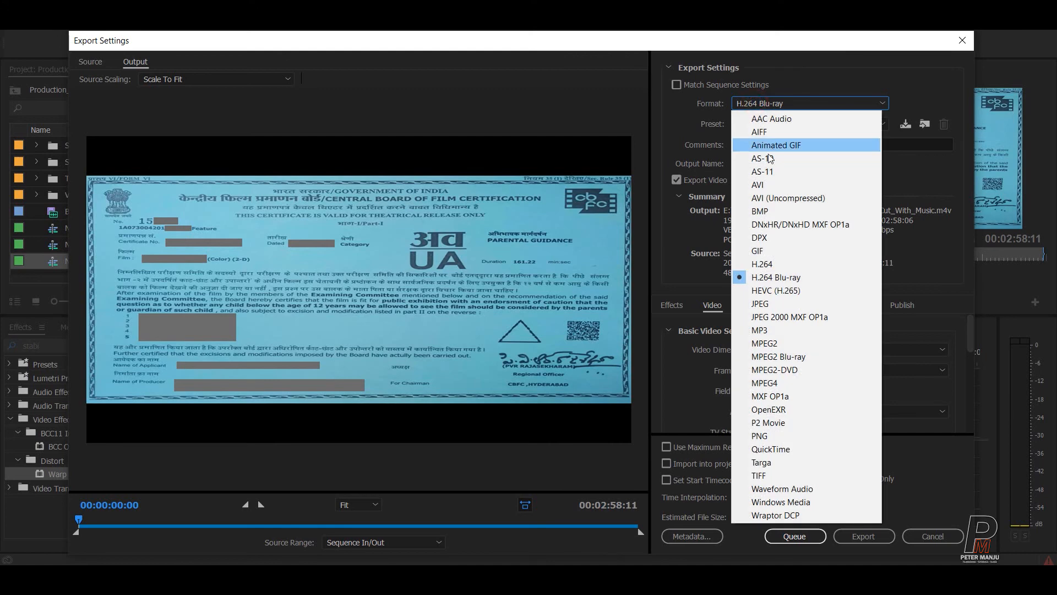
pyautogui.click(768, 449)
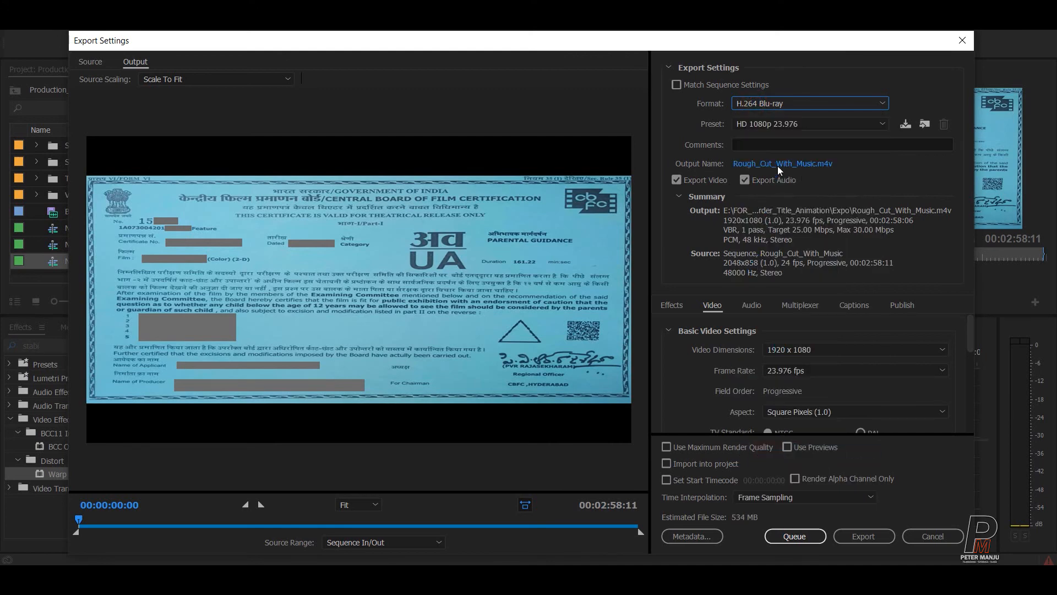
# Set the QuickTime video codec to Uncompressed YUV 10 bit 4:2:2.
pyautogui.click(760, 126)
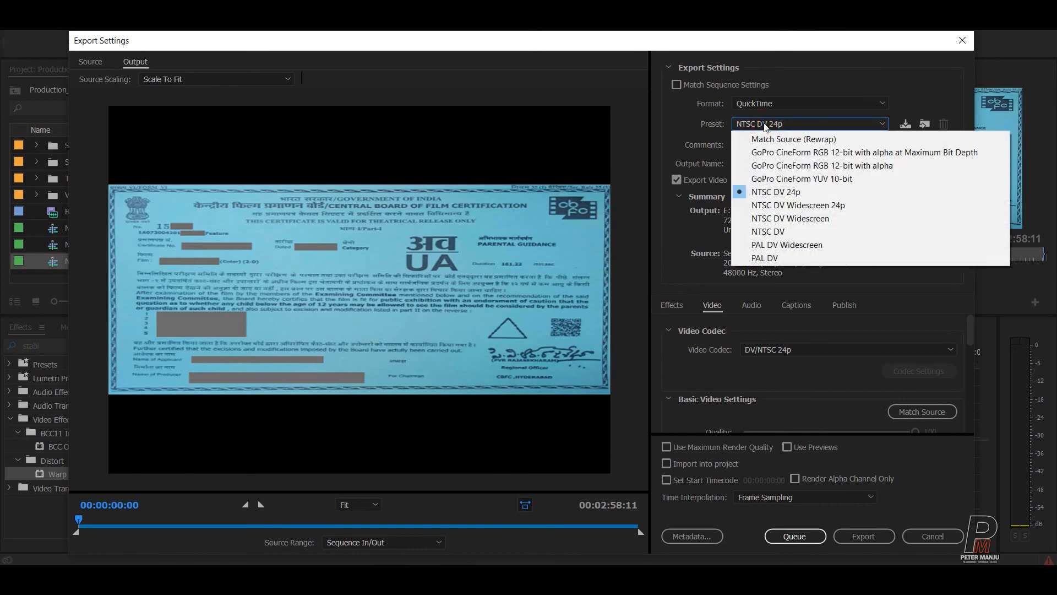
pyautogui.click(669, 179)
pyautogui.click(804, 350)
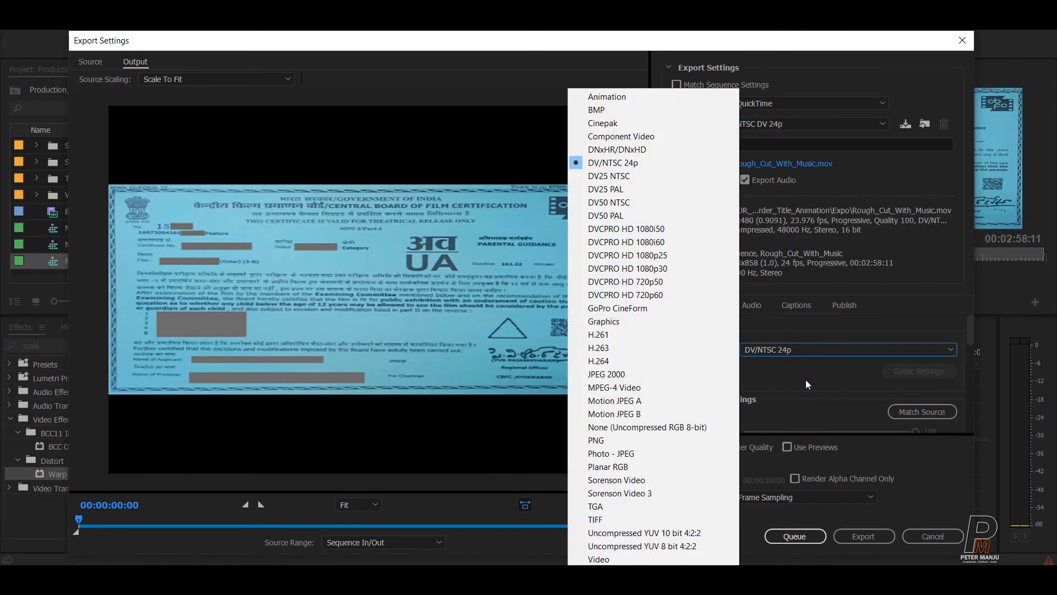
pyautogui.click(911, 414)
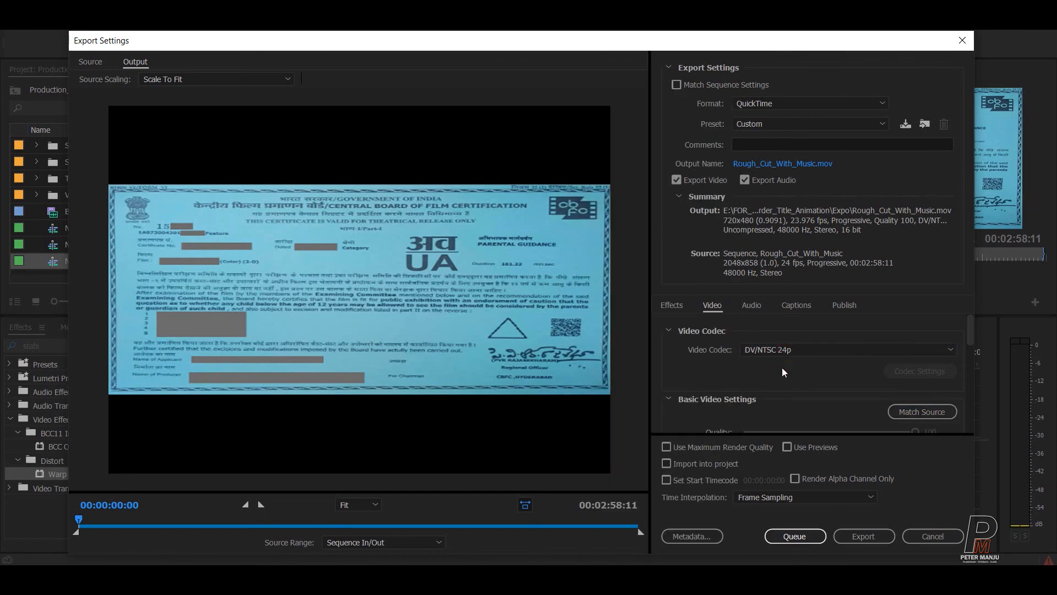
pyautogui.click(786, 349)
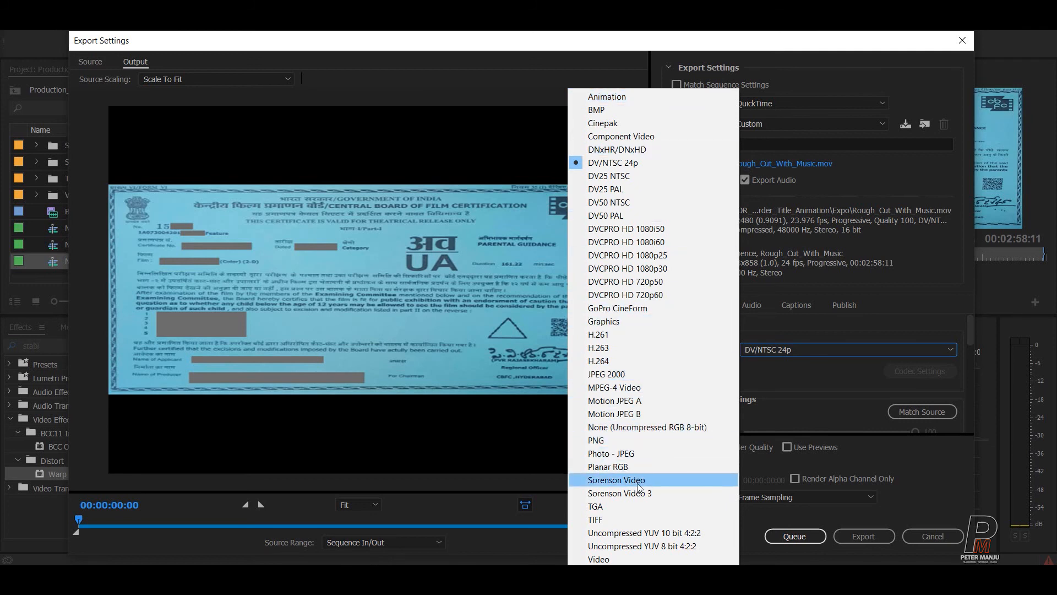
pyautogui.click(626, 533)
# Unlink the frame size and enter width 2048 and height 858.
pyautogui.moveTo(971, 323); pyautogui.dragTo(970, 357)
pyautogui.click(952, 350)
pyautogui.click(749, 344)
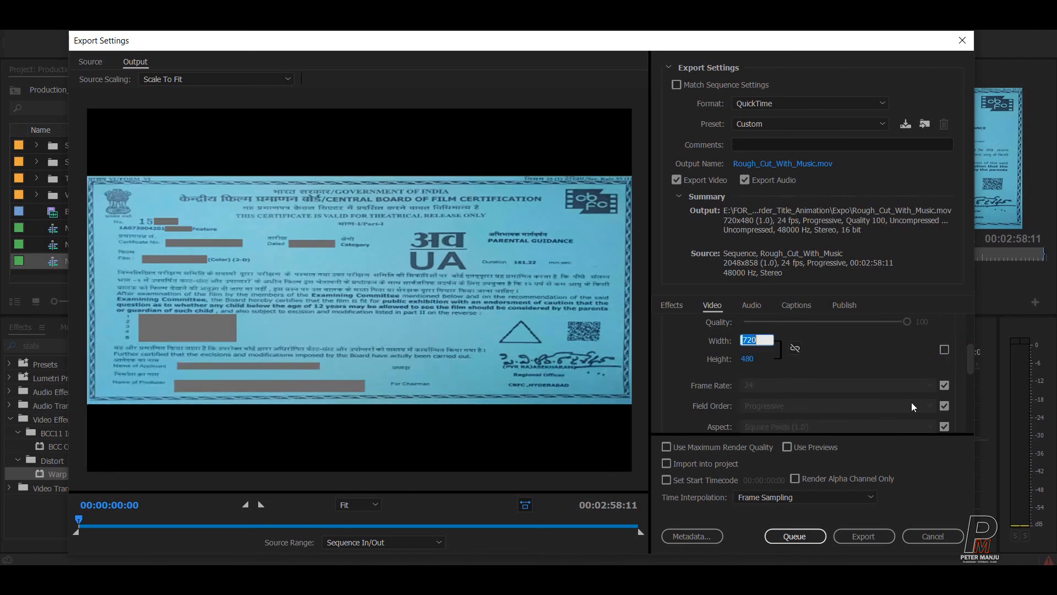
pyautogui.write('2048')
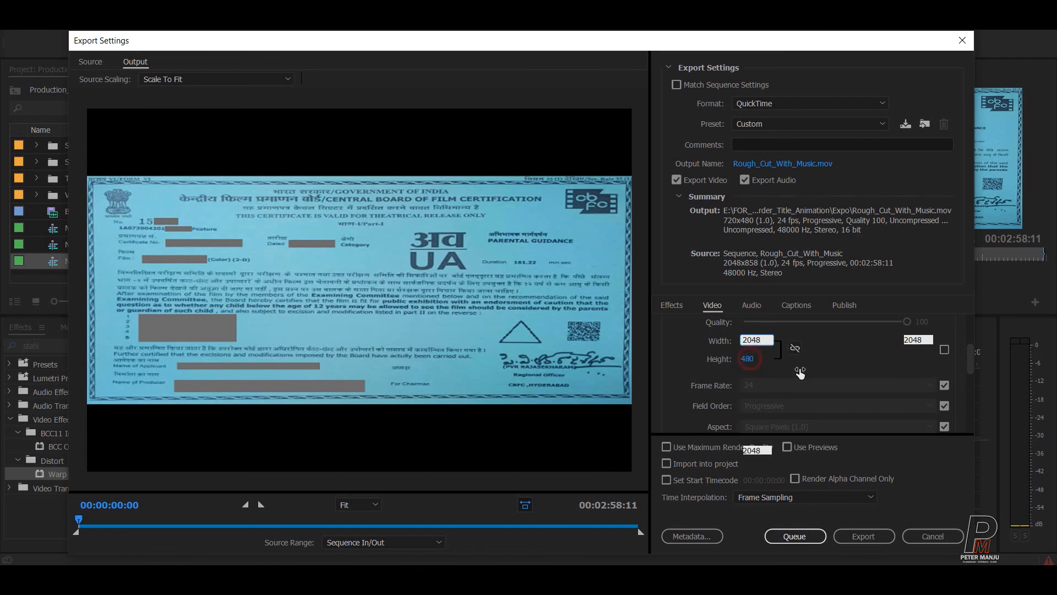
pyautogui.click(757, 359)
pyautogui.write('858')
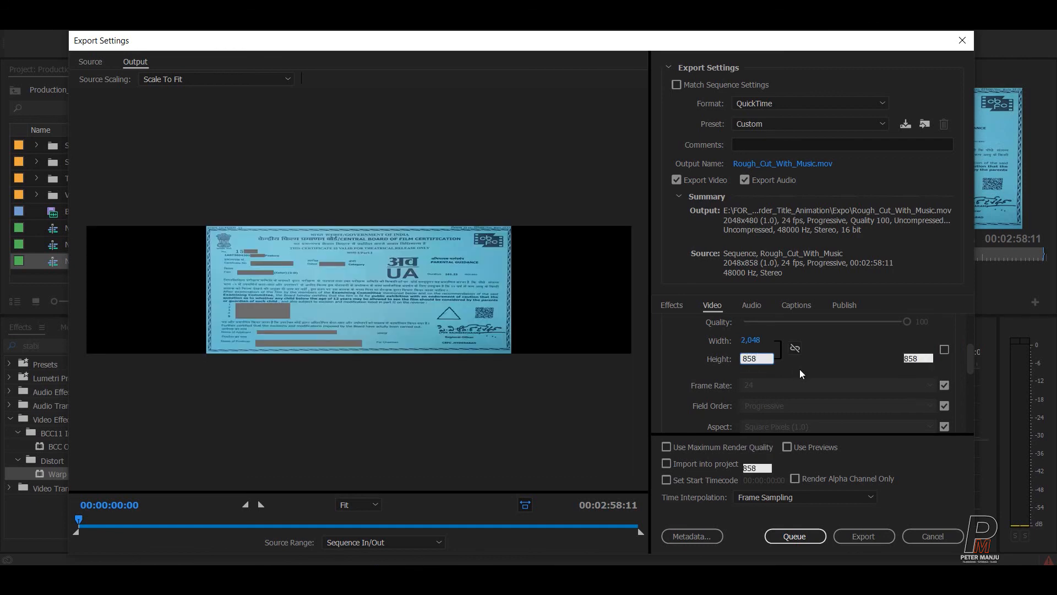
pyautogui.click(800, 370)
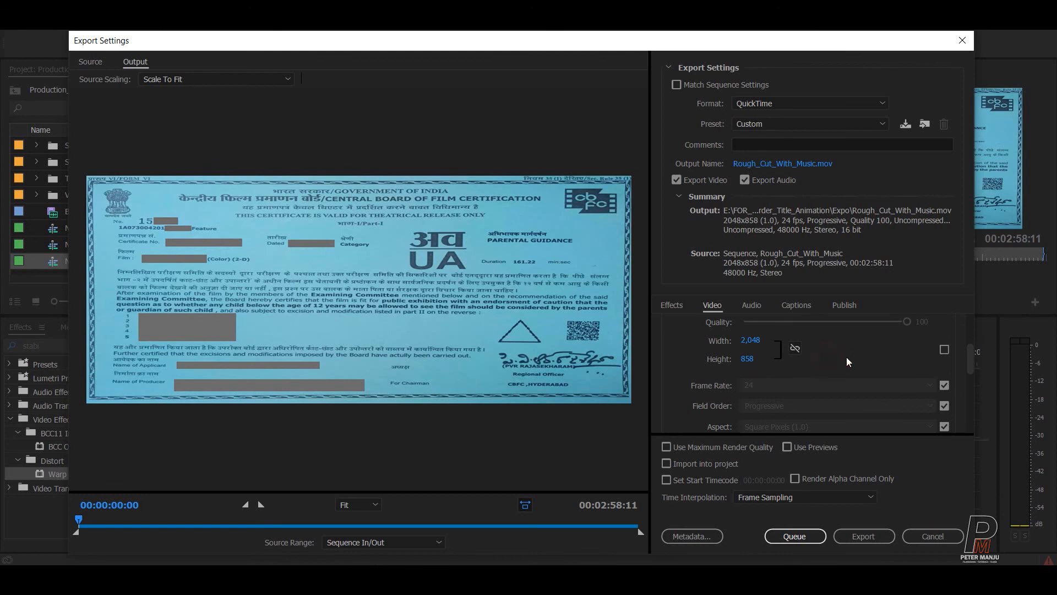
pyautogui.moveTo(973, 355); pyautogui.dragTo(1003, 290)
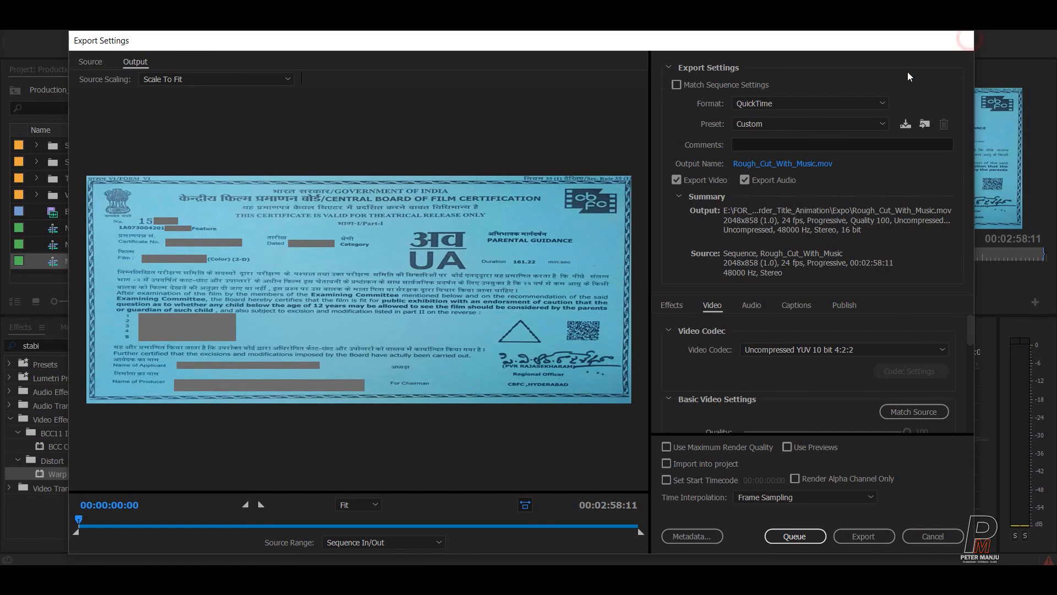
# Close Export Settings and save the project with Ctrl+S.
pyautogui.click(963, 40)
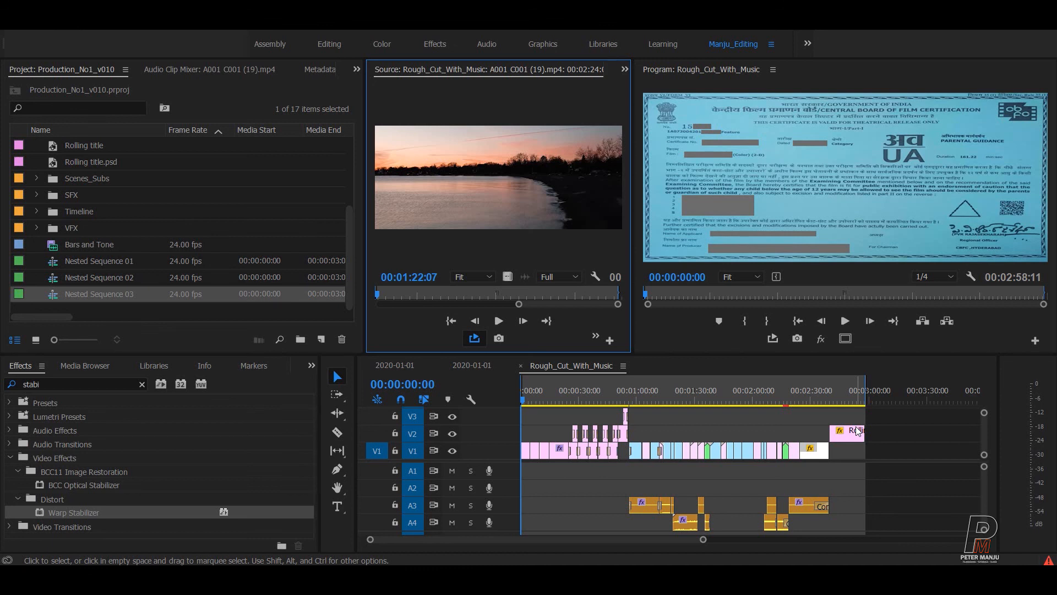
pyautogui.hotkey('ctrl', 's')
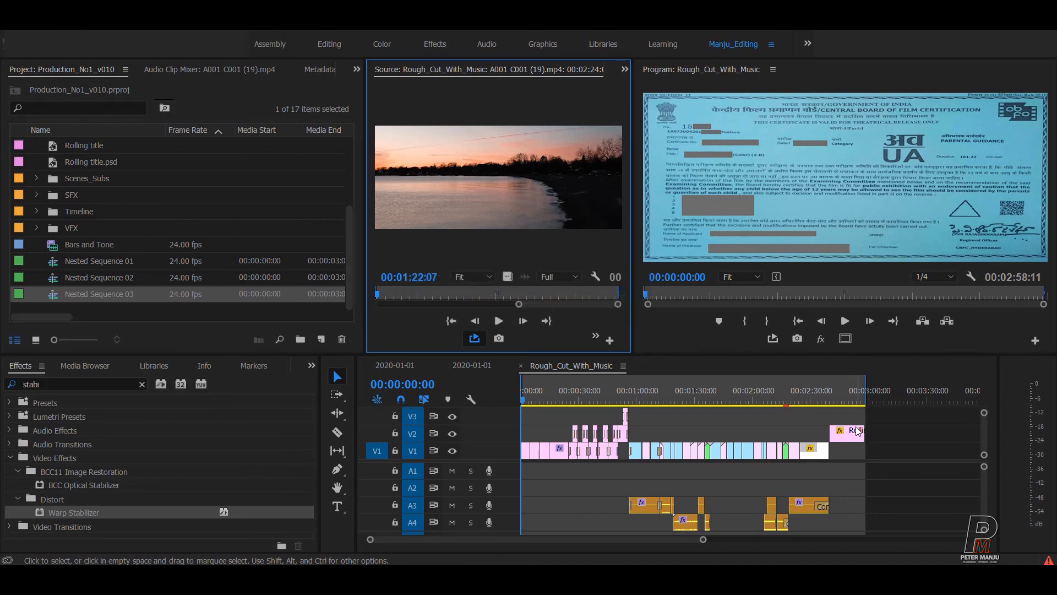